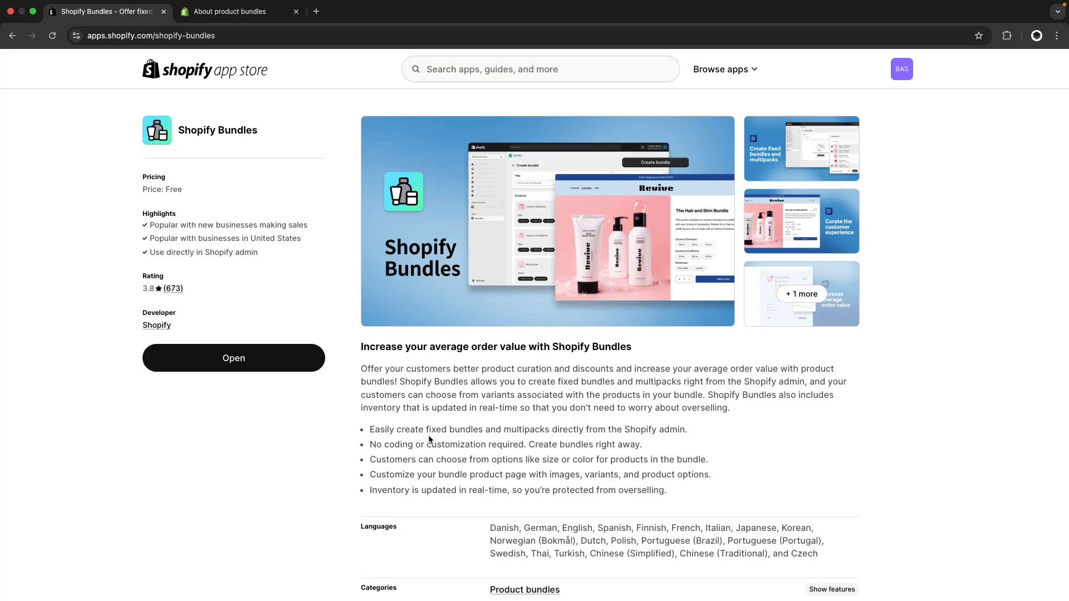
# Review the Shopify Bundles app listing and compare the fixed and customized bundle options in the developer documentation
pyautogui.moveTo(428, 431); pyautogui.dragTo(463, 432)
pyautogui.click(492, 479)
pyautogui.hotkey('ctrl', 'Tab')
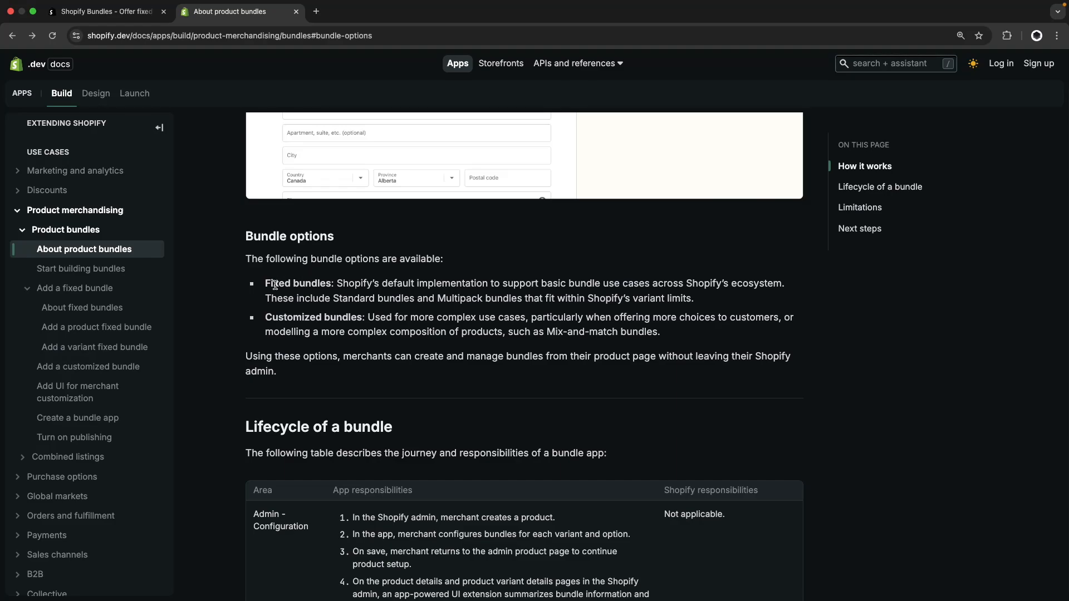
pyautogui.moveTo(266, 283); pyautogui.dragTo(312, 284)
pyautogui.moveTo(264, 317); pyautogui.dragTo(363, 316)
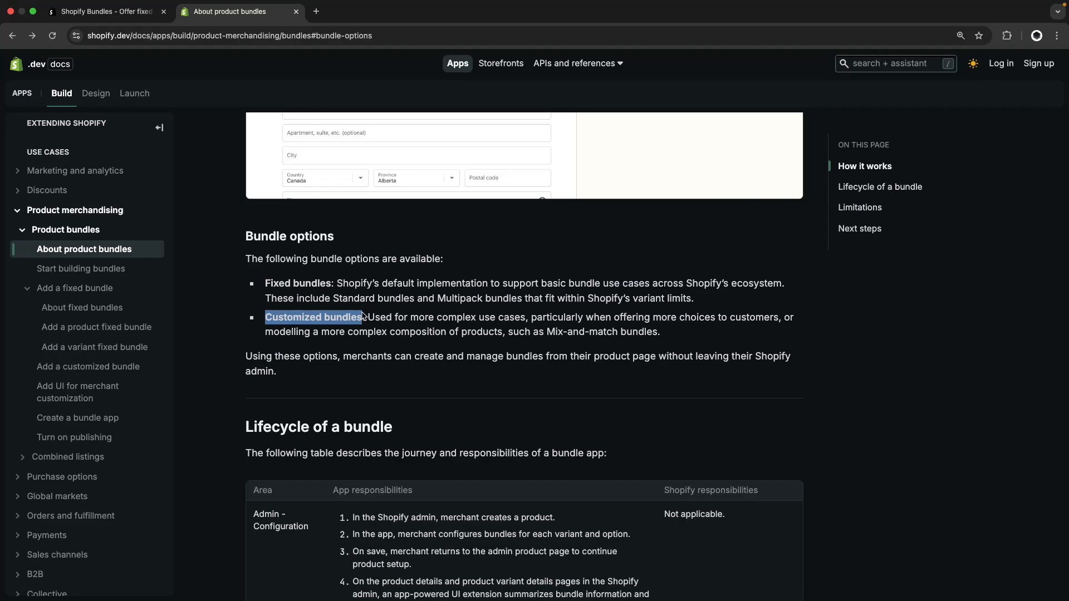
pyautogui.click(375, 322)
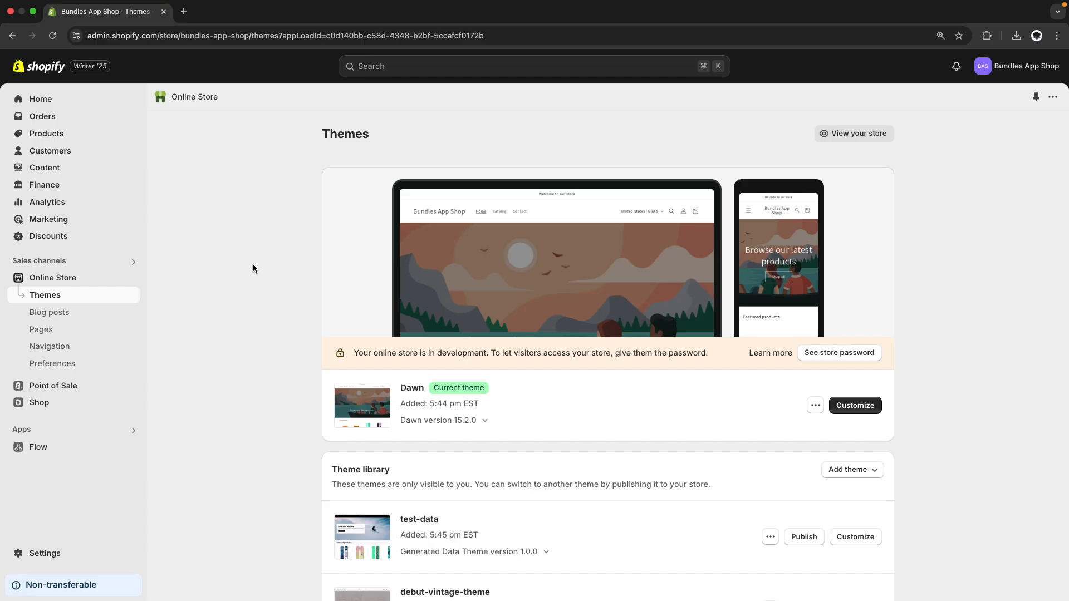
# Find the Shopify Bundles app from the store admin by searching "shopify bundles" and install it on the store
pyautogui.click(375, 66)
pyautogui.write('shopify bundles')
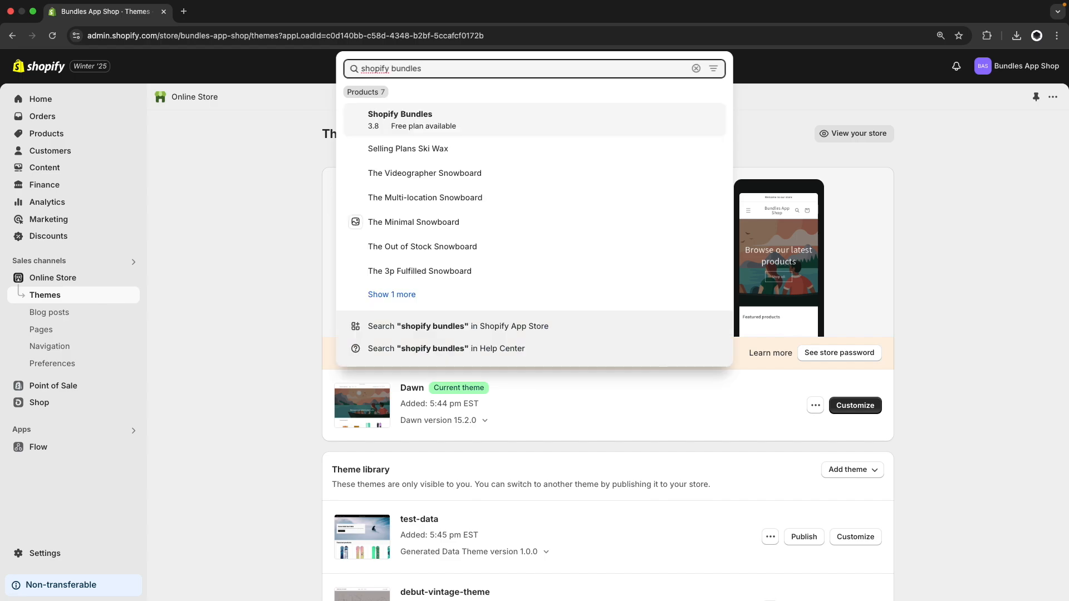
pyautogui.click(377, 130)
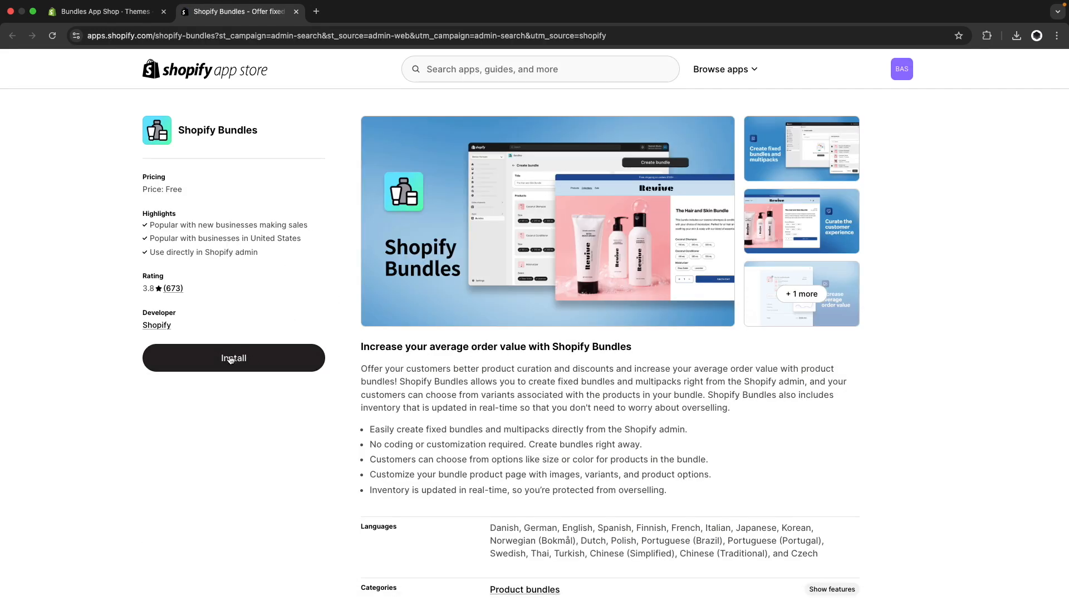
pyautogui.click(243, 359)
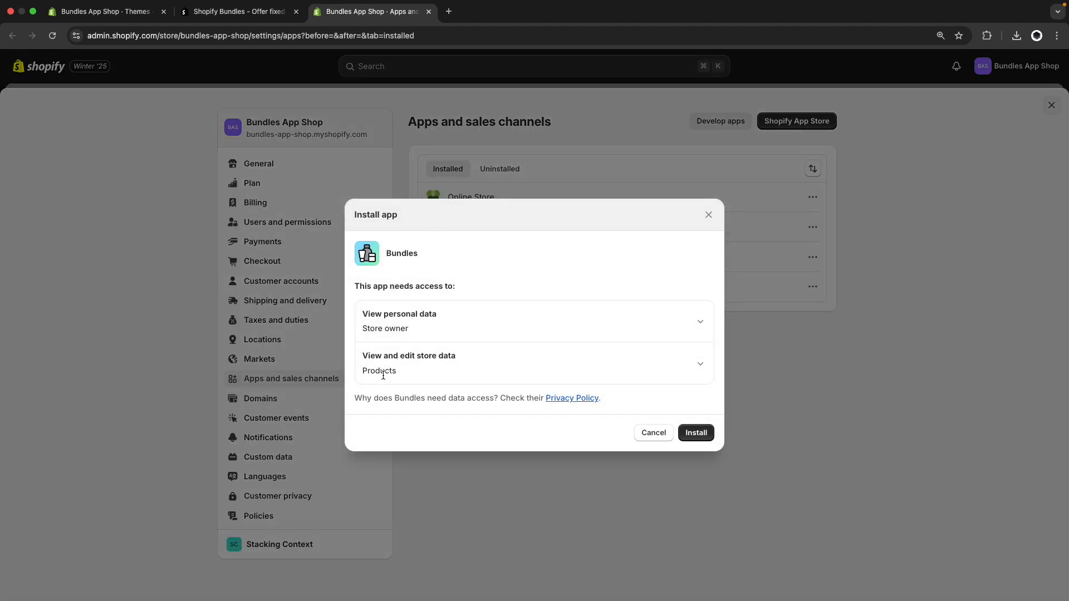
pyautogui.click(694, 433)
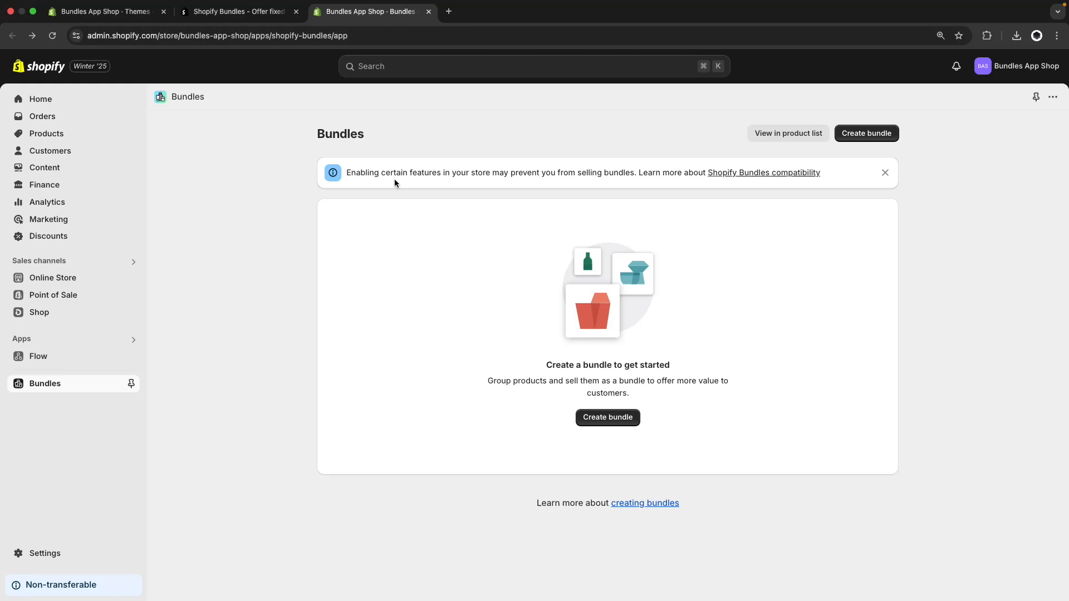
# Open the Shopify Bundles compatibility help and read the eligibility requirements for using product bundles
pyautogui.click(748, 175)
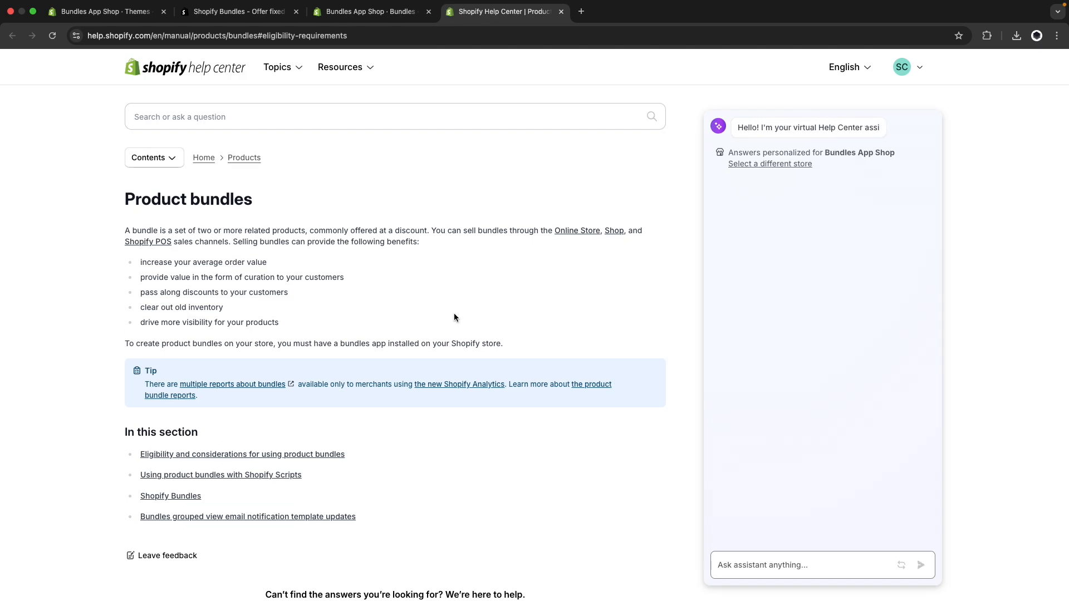
pyautogui.click(217, 461)
pyautogui.scroll(-15, 469, 378)
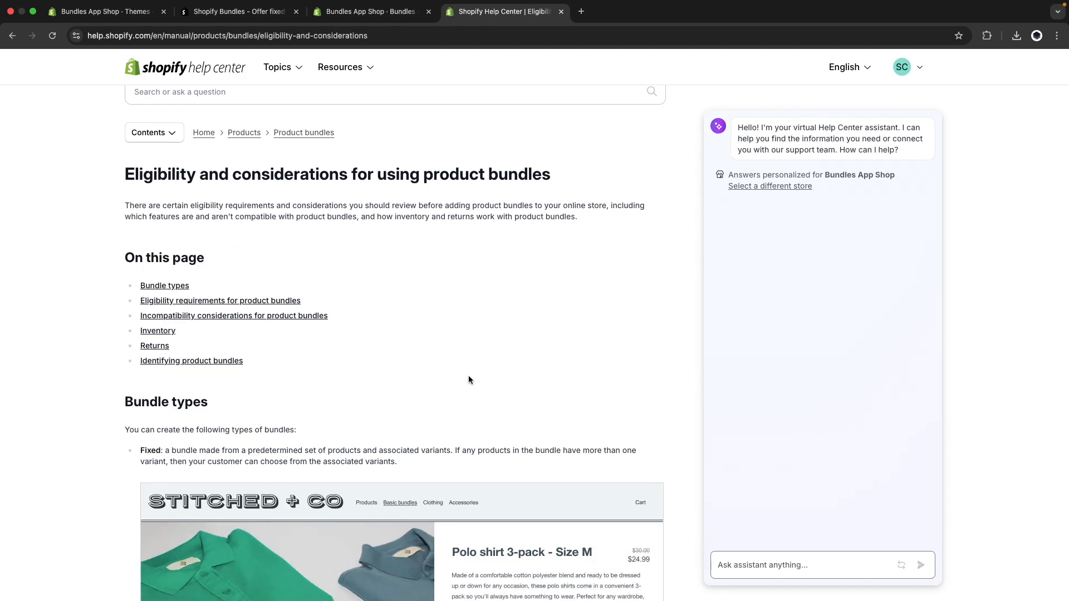
pyautogui.scroll(-3, 469, 379)
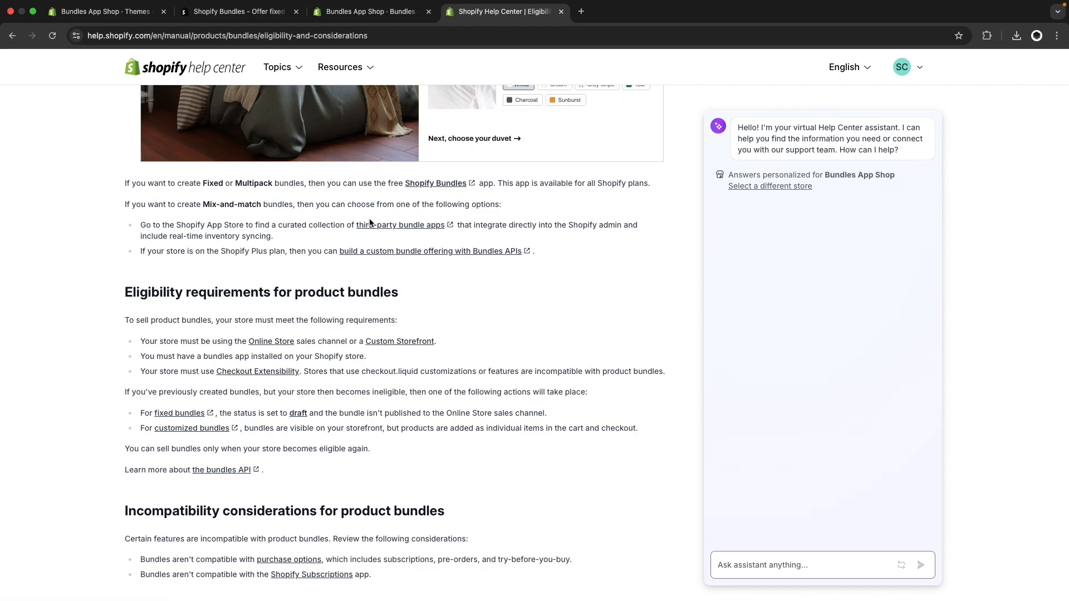
# Check the Online Store sales channel in the store admin and return to the Bundles app
pyautogui.click(371, 11)
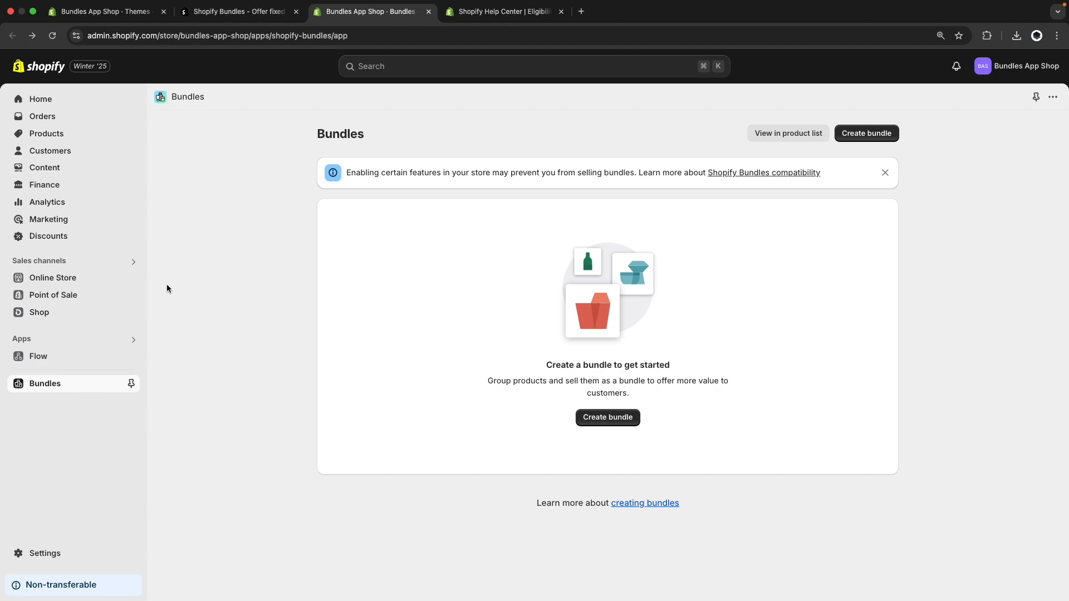
pyautogui.click(63, 279)
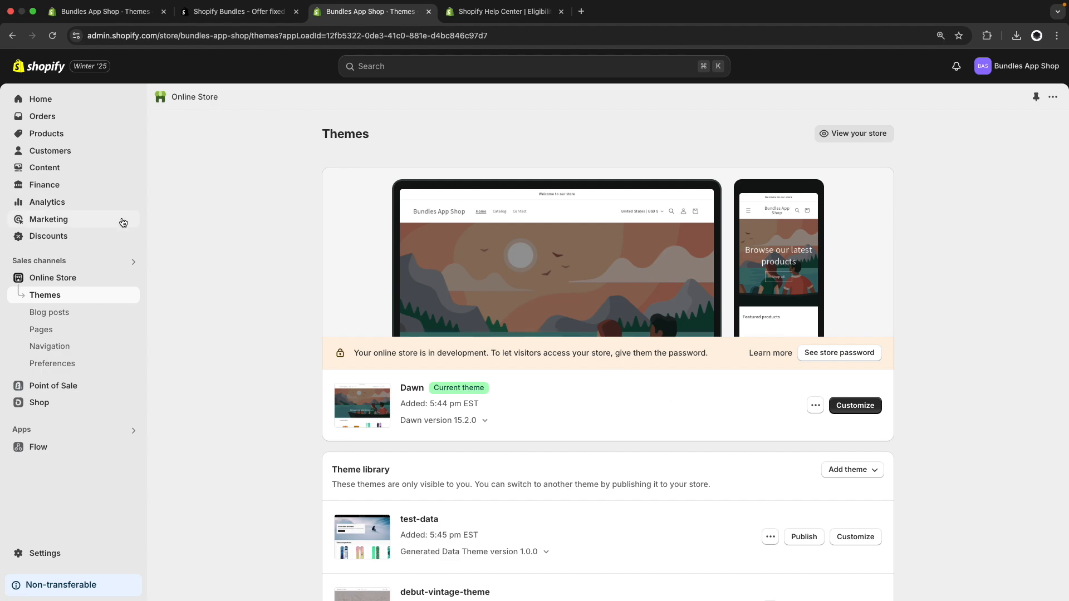
pyautogui.click(12, 36)
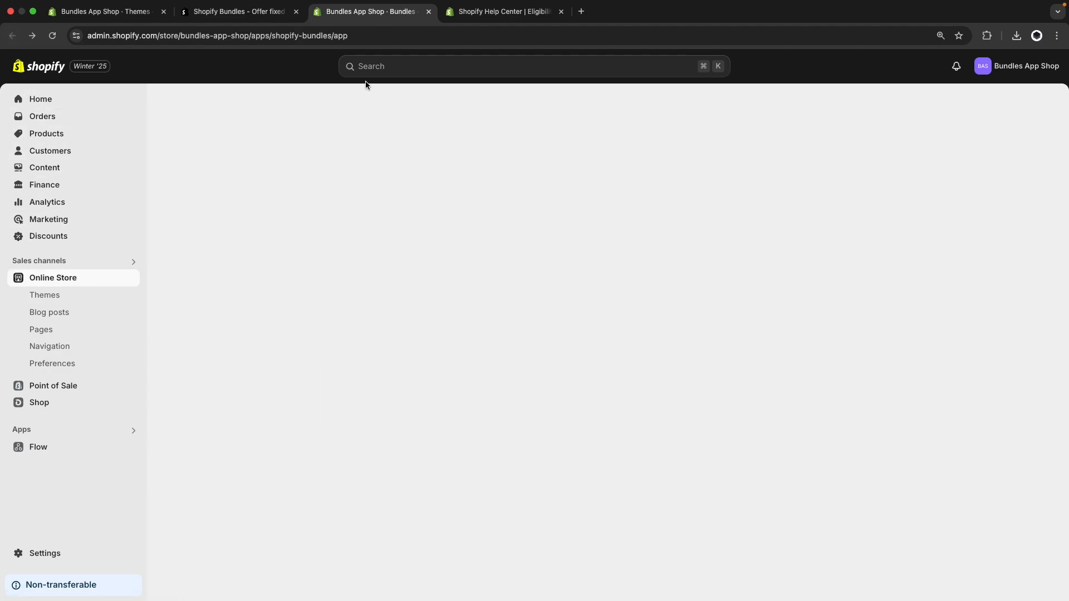
# Review the Checkout Extensibility requirement and the incompatibility considerations for product bundles, then close the help page
pyautogui.click(482, 12)
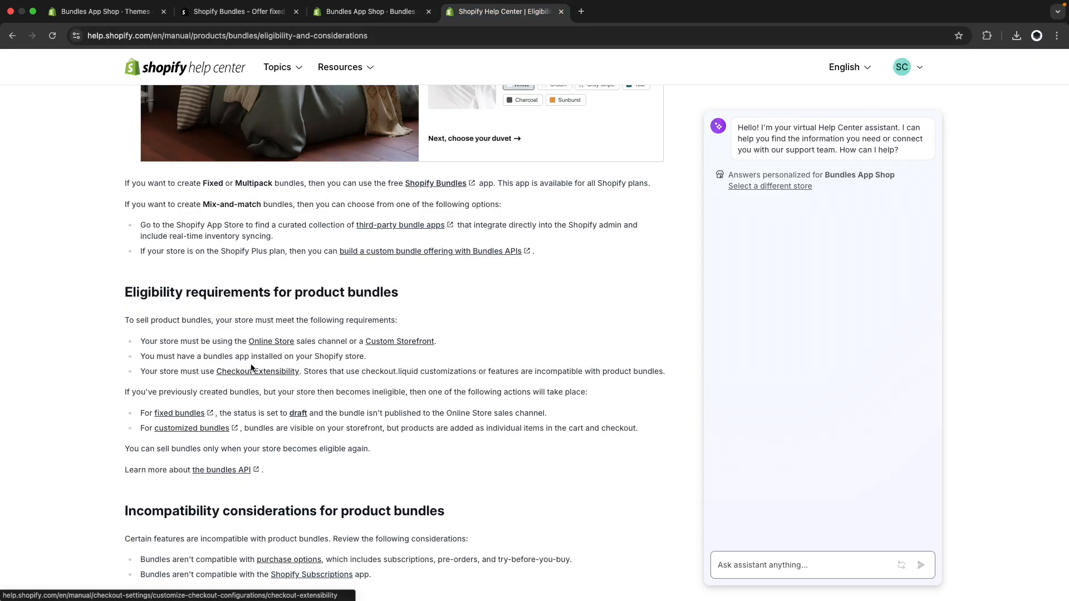
pyautogui.click(356, 13)
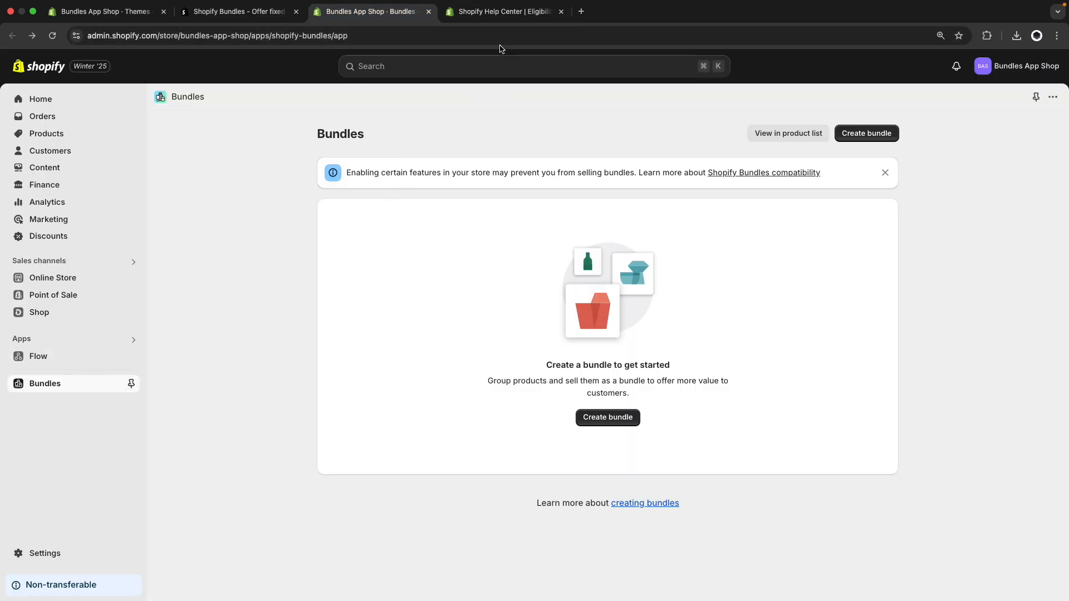
pyautogui.click(495, 13)
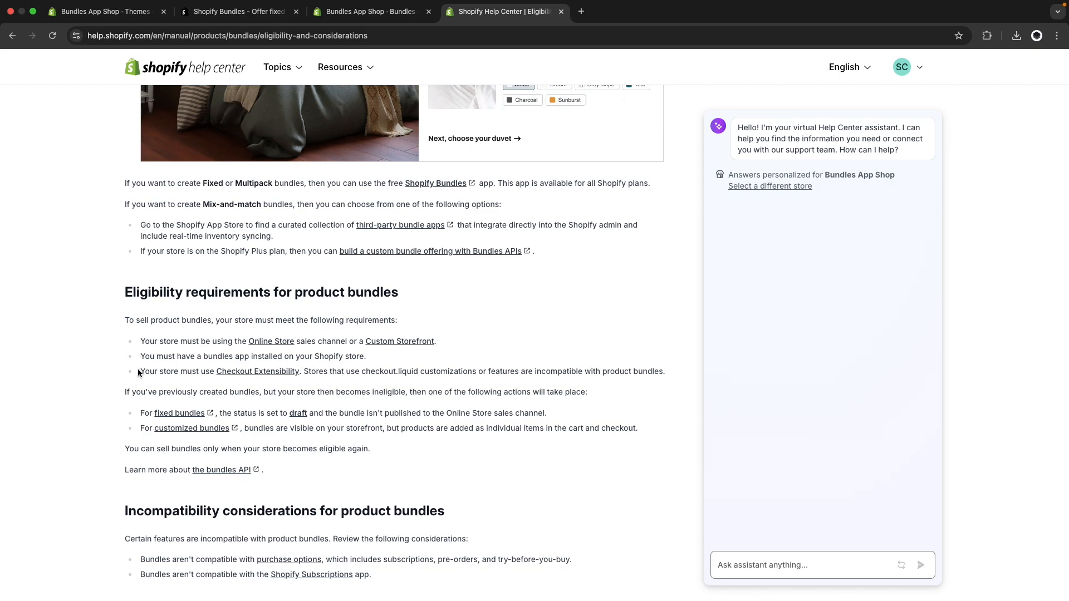
pyautogui.scroll(-1, 138, 372)
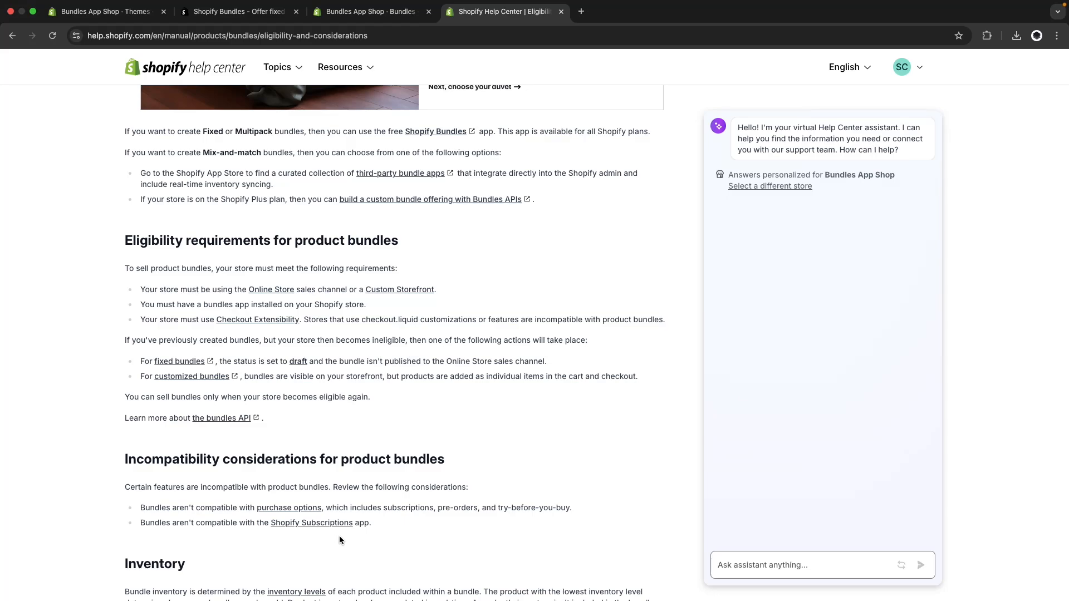
pyautogui.press('super+w')
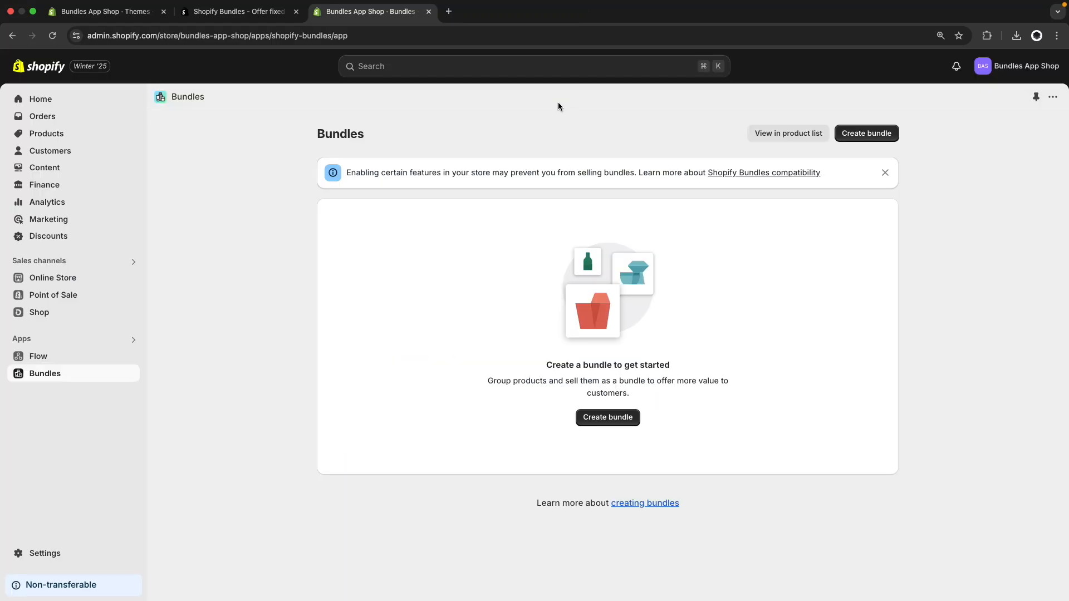
# Start a new bundle containing the products Ski Wax and The 3p Fulfilled Snowboard
pyautogui.click(866, 135)
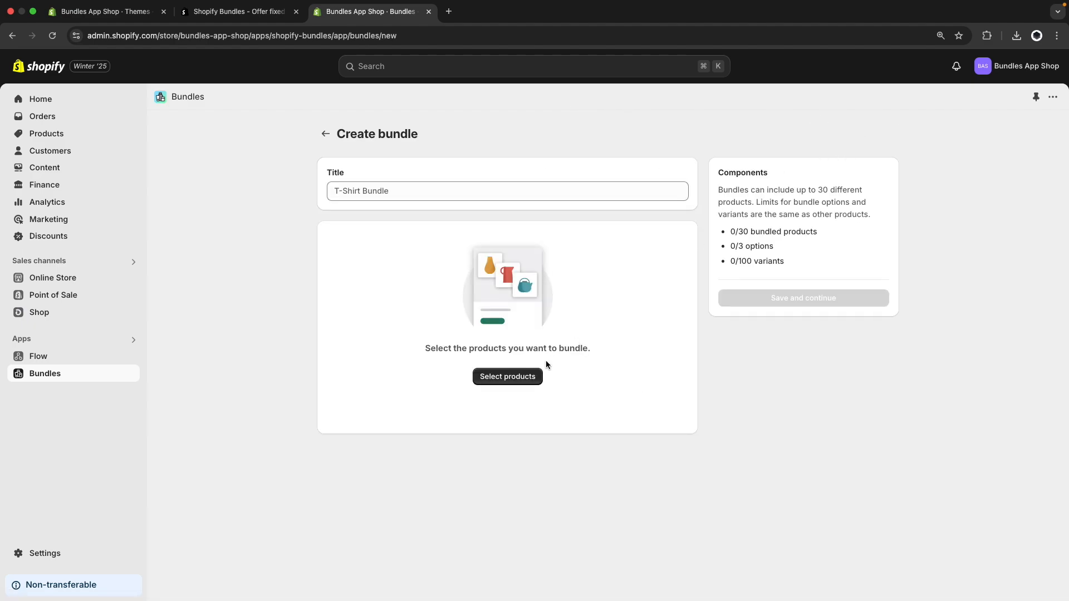
pyautogui.click(515, 377)
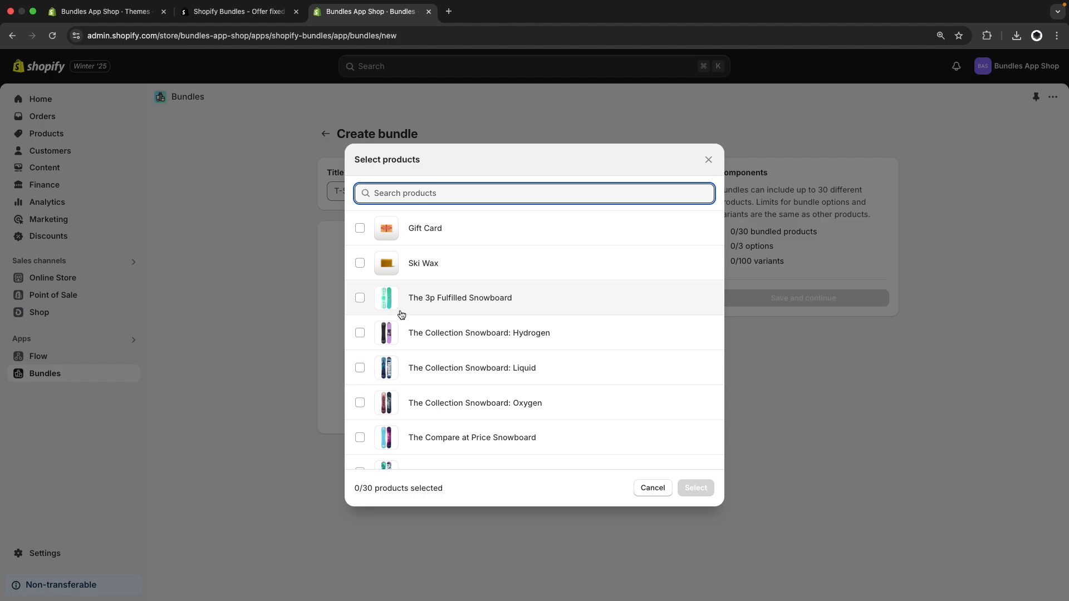
pyautogui.click(414, 306)
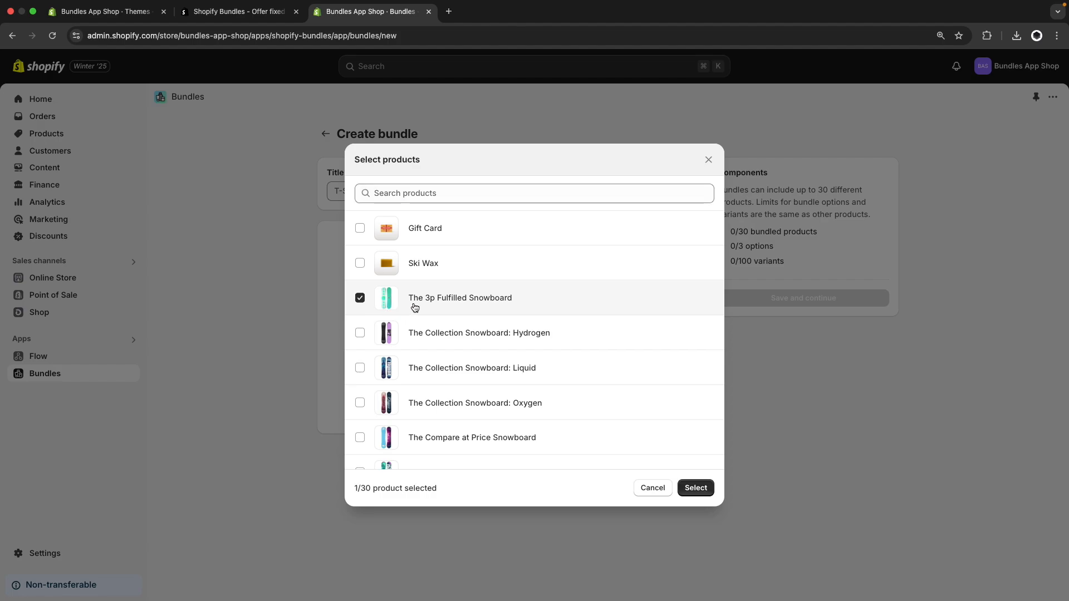
pyautogui.click(408, 270)
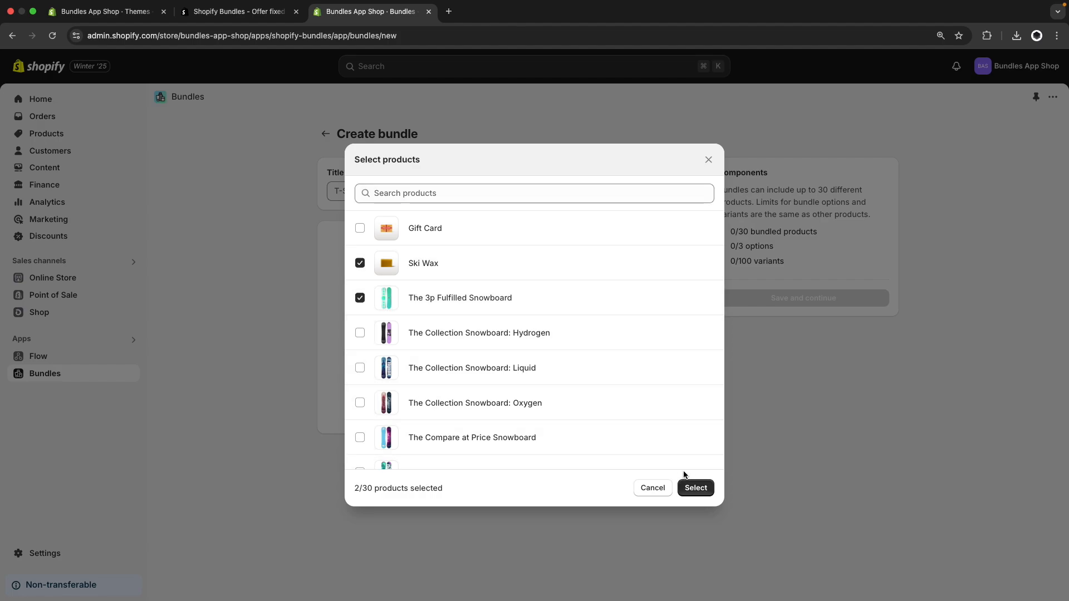
pyautogui.click(695, 488)
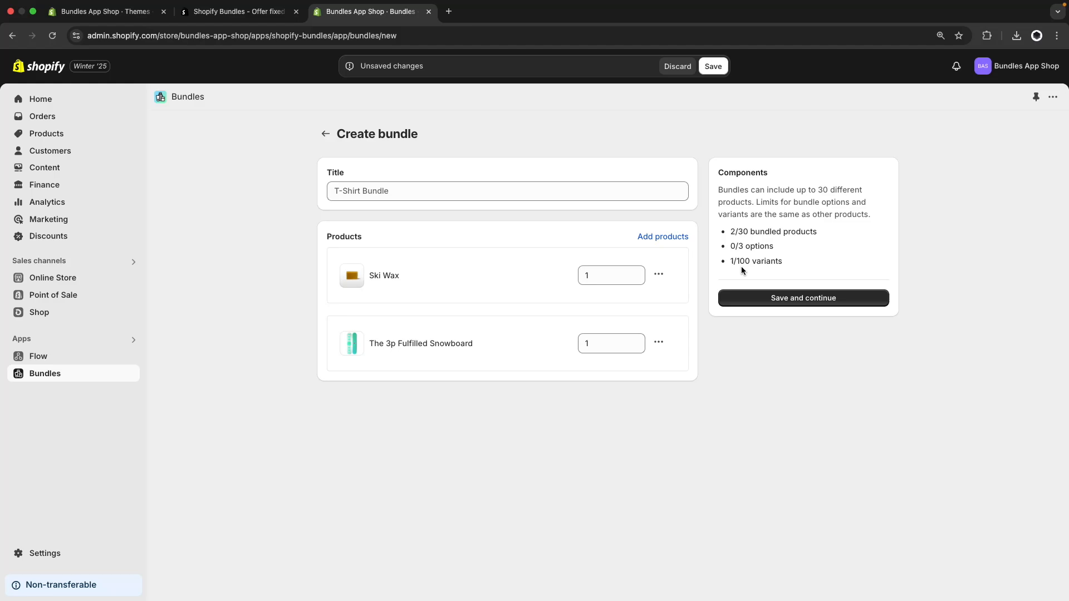
# Title the bundle "The 3p Fulfilled Snowboard & Ski Wax Bundle" and save it to continue to its product page
pyautogui.click(426, 195)
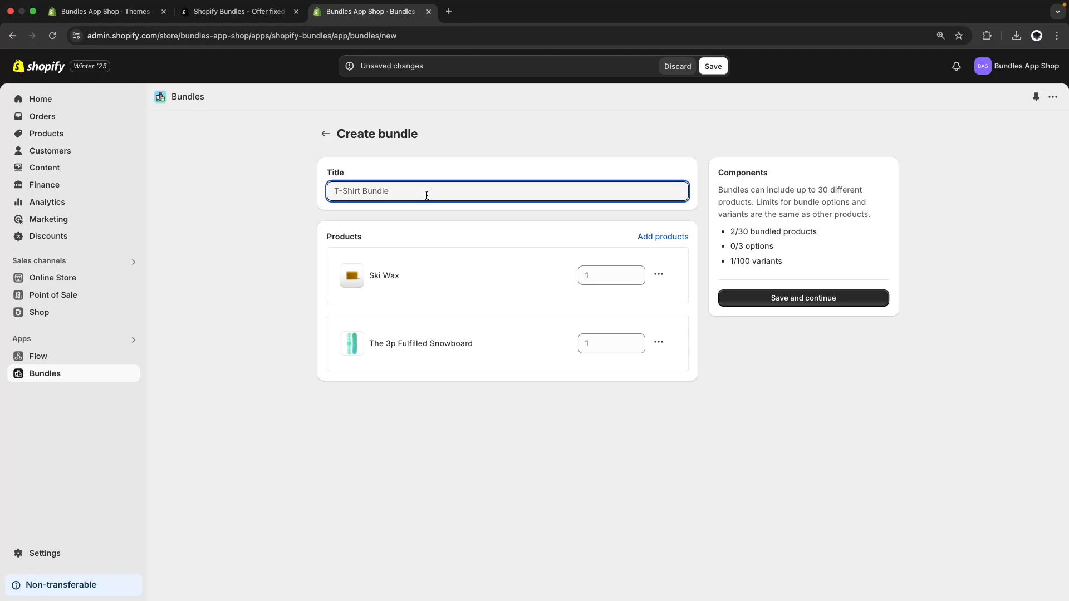
pyautogui.write('The 3p Fulfilled Snowboard & Ski Wax Bundle')
pyautogui.click(802, 297)
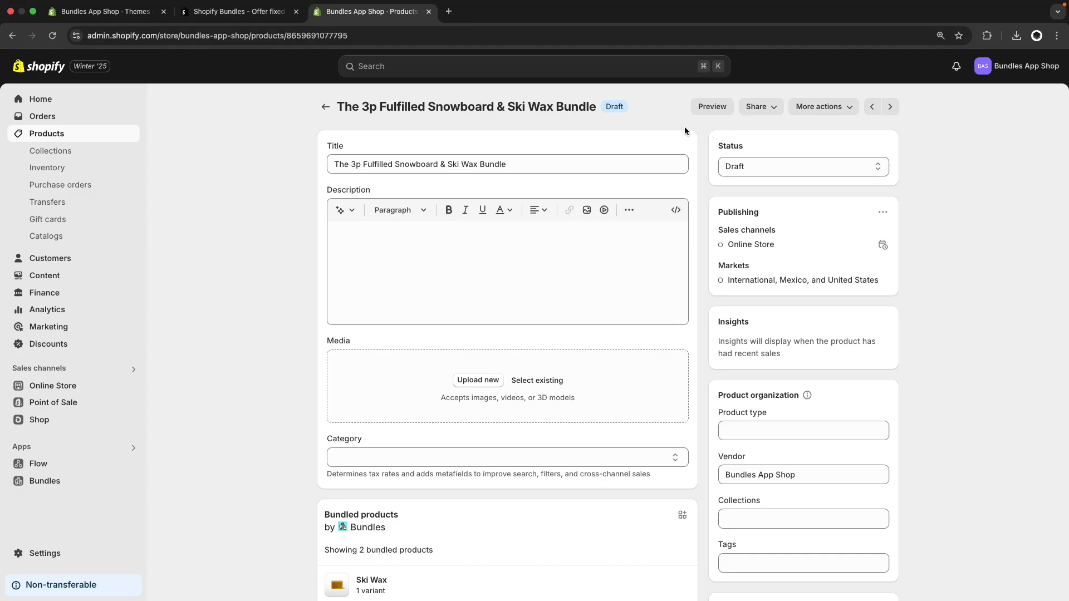
# Add the existing bundle-image PNG file to the bundle product's media
pyautogui.scroll(-5, 489, 239)
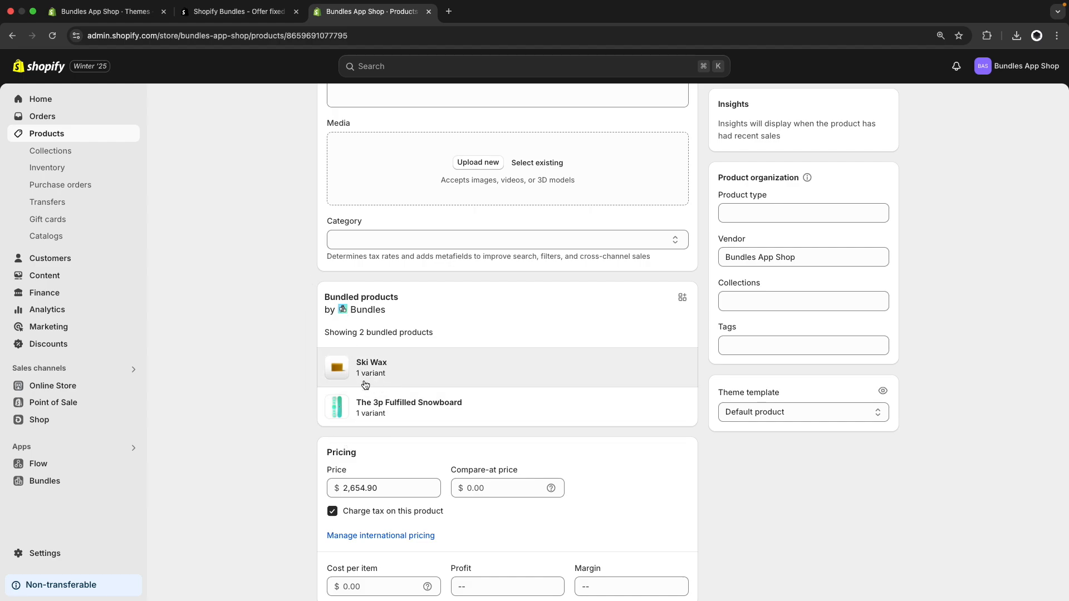
pyautogui.scroll(4, 390, 356)
pyautogui.scroll(-1, 410, 228)
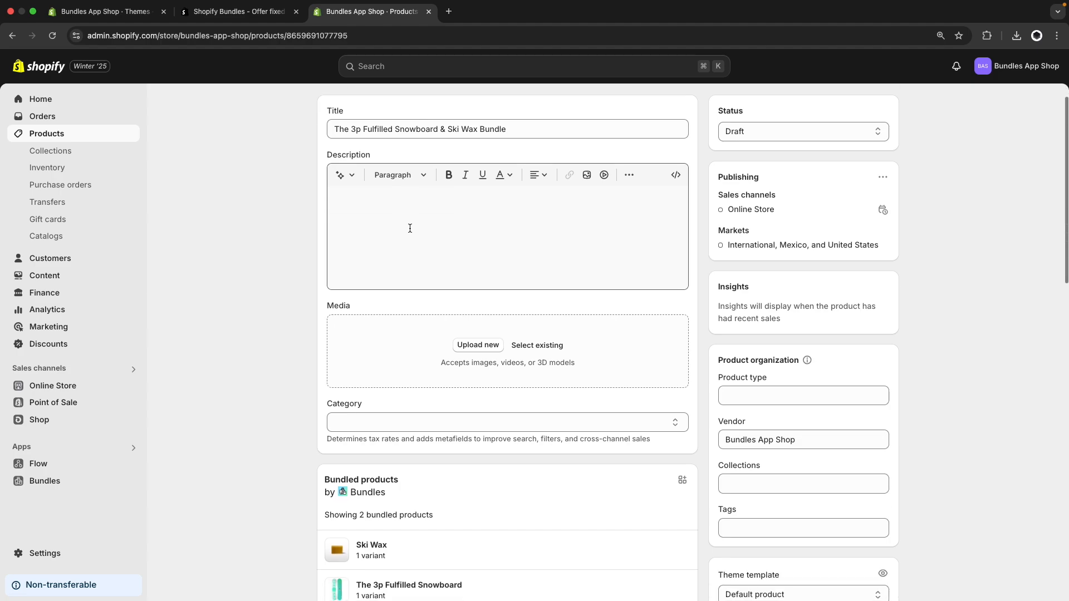
pyautogui.click(537, 347)
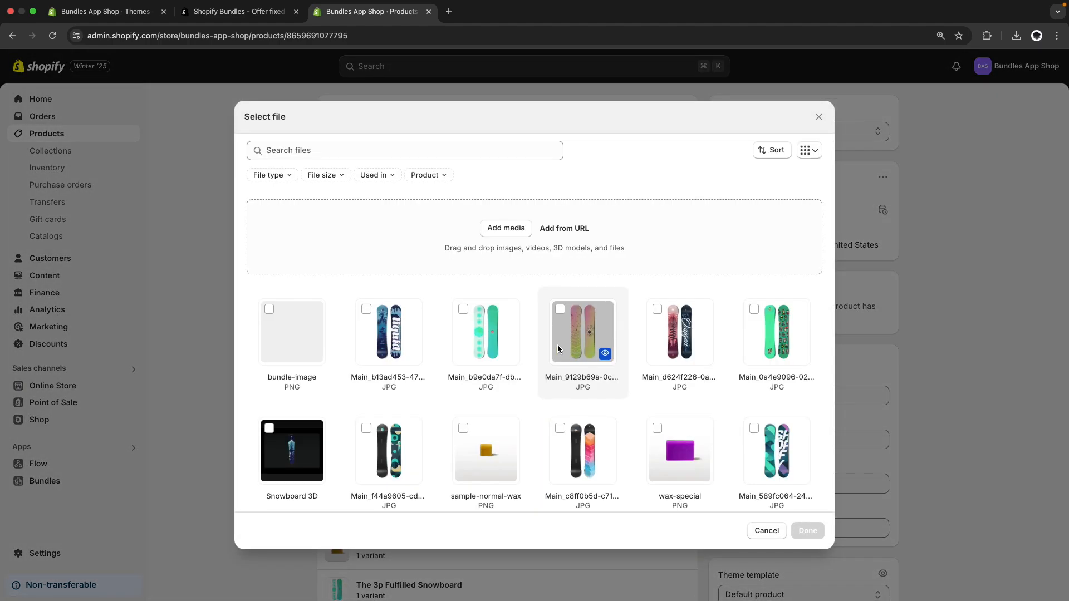
pyautogui.click(309, 331)
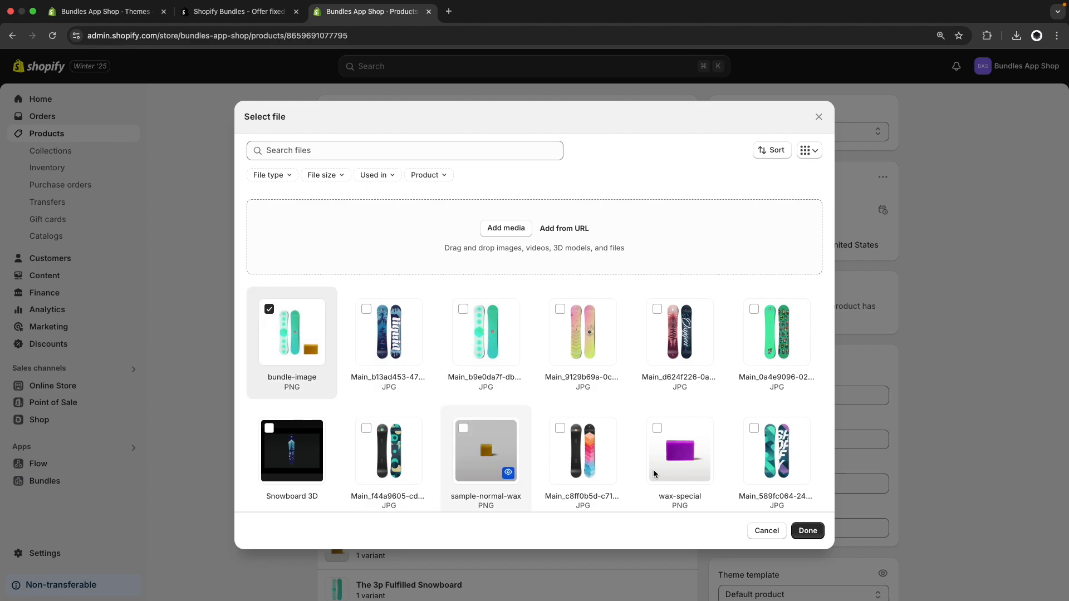
pyautogui.click(818, 532)
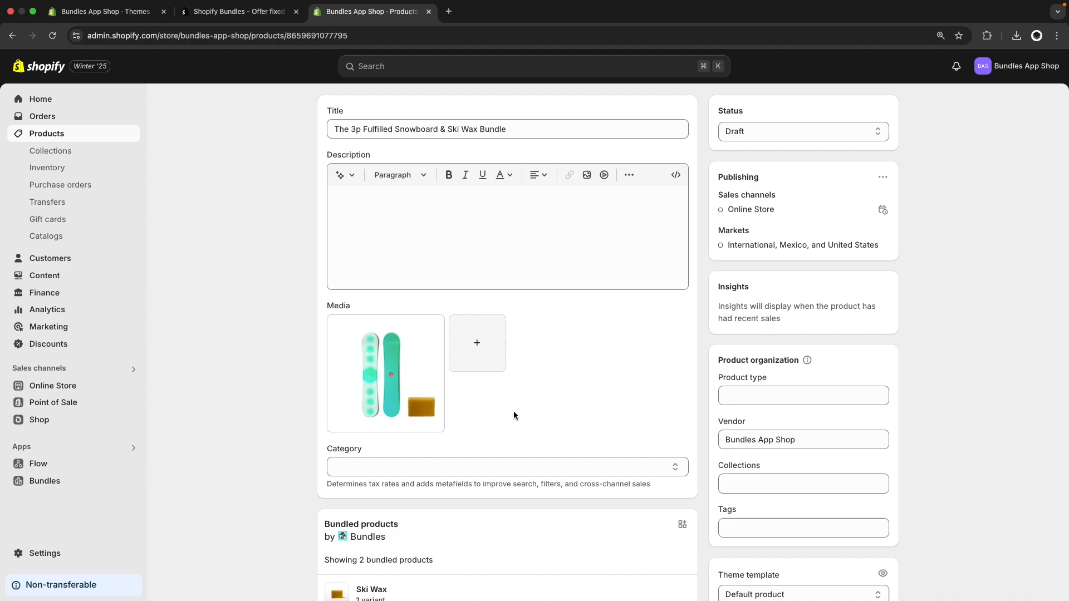
# Generate the product description from the keywords "Snowboard and ski wax bundle" with the Expert tone and keep the generated text
pyautogui.click(433, 231)
pyautogui.scroll(1, 426, 230)
pyautogui.click(262, 226)
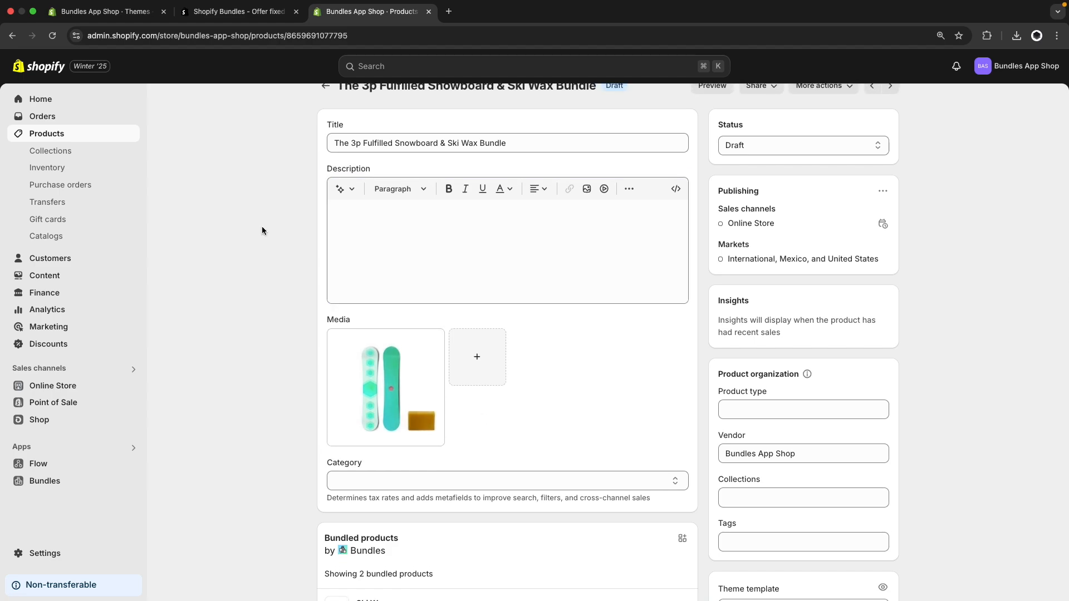
pyautogui.click(432, 236)
pyautogui.click(341, 188)
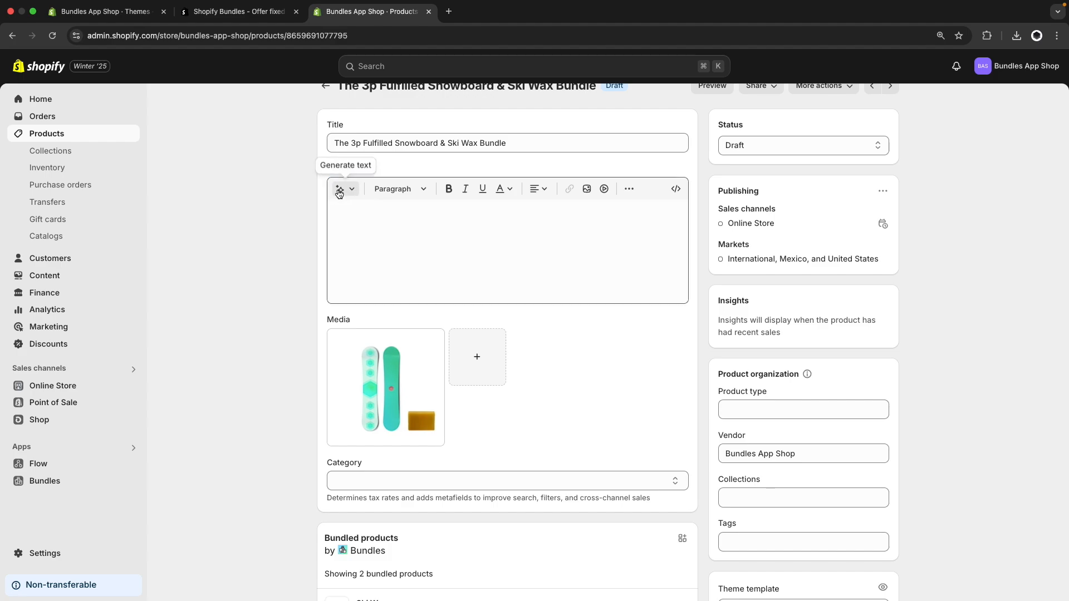
pyautogui.write('Snowboard and ski wax bundle')
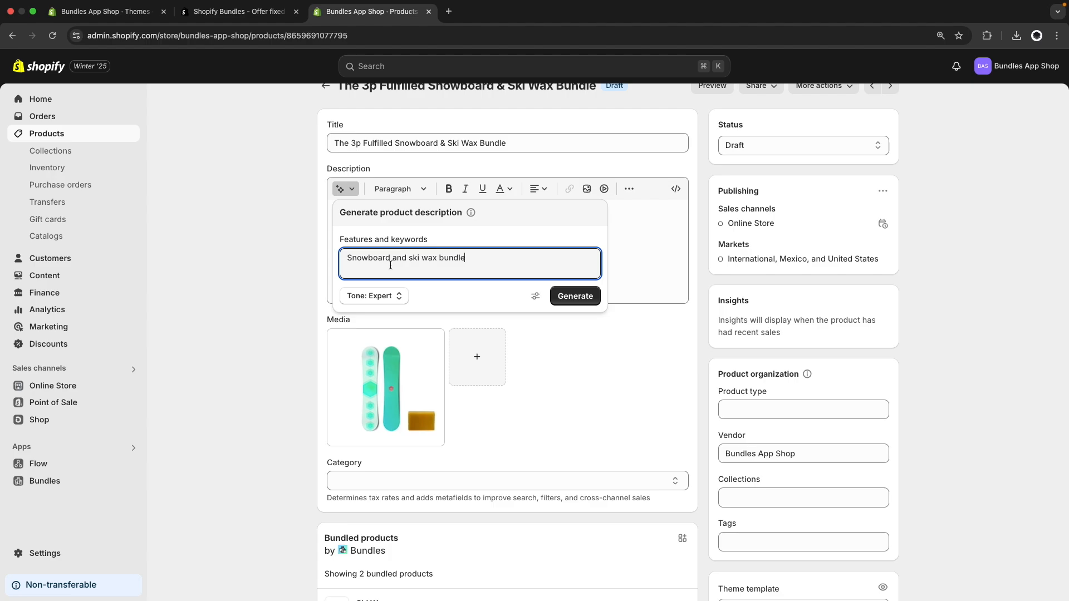
pyautogui.click(562, 299)
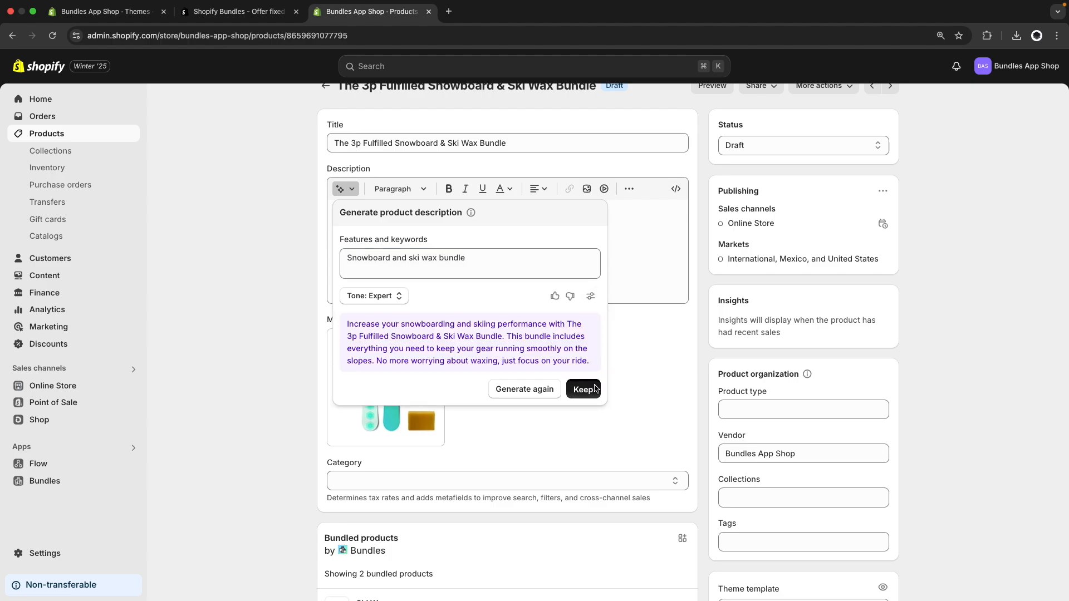
pyautogui.click(583, 388)
pyautogui.scroll(1, 596, 233)
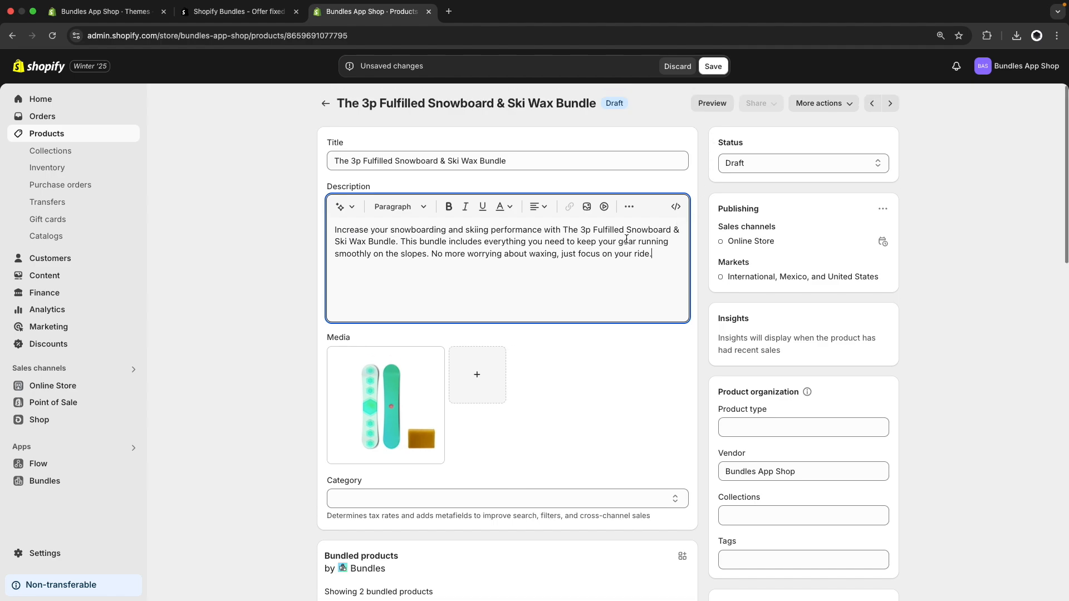
# Save the bundle product with its new description, set its status to Active and save it again
pyautogui.click(711, 67)
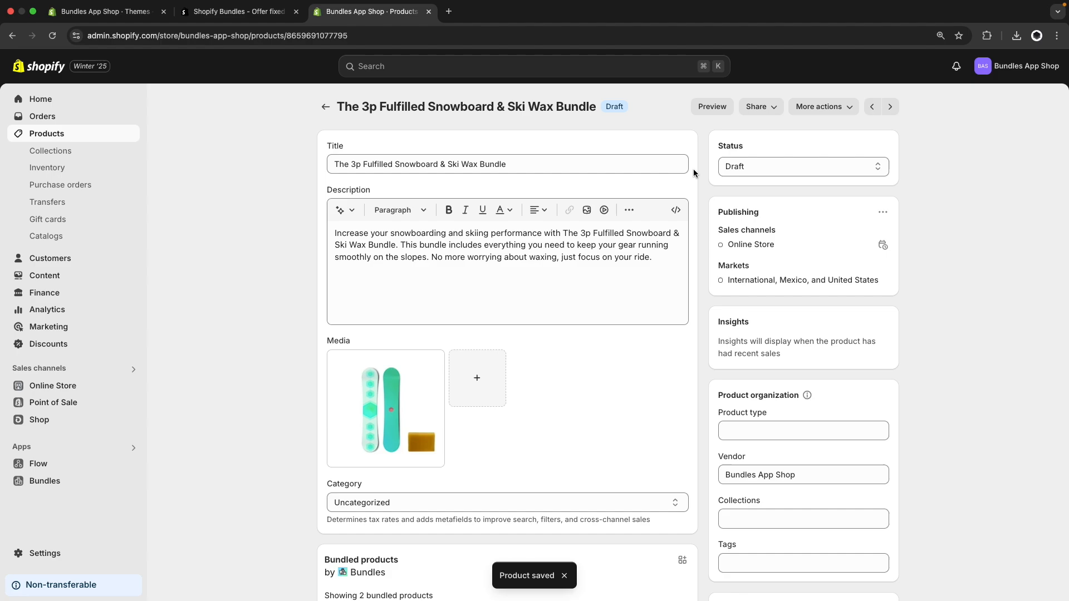
pyautogui.click(740, 168)
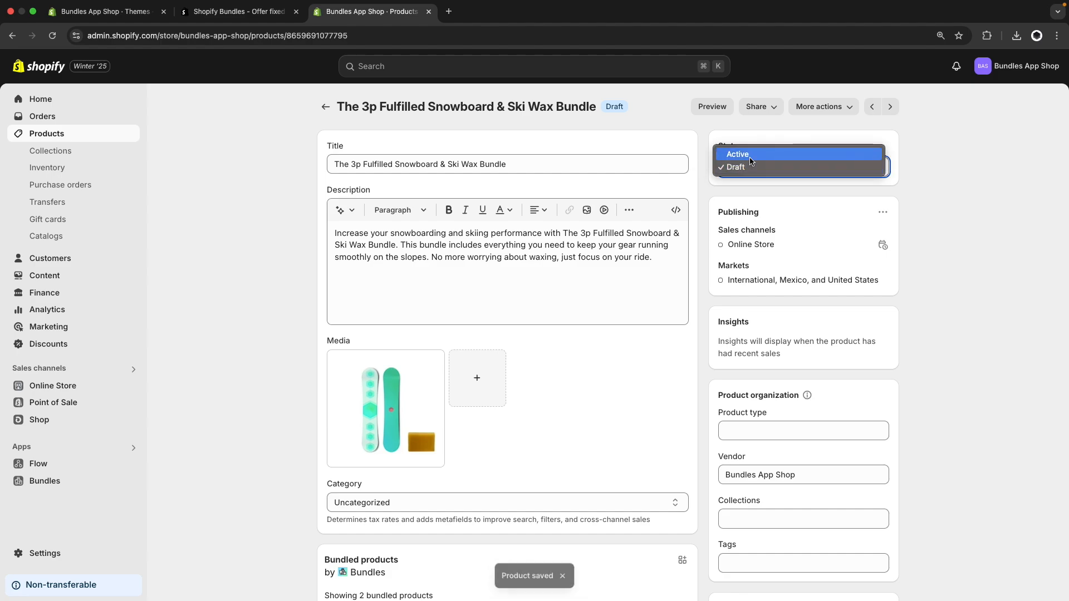
pyautogui.click(750, 155)
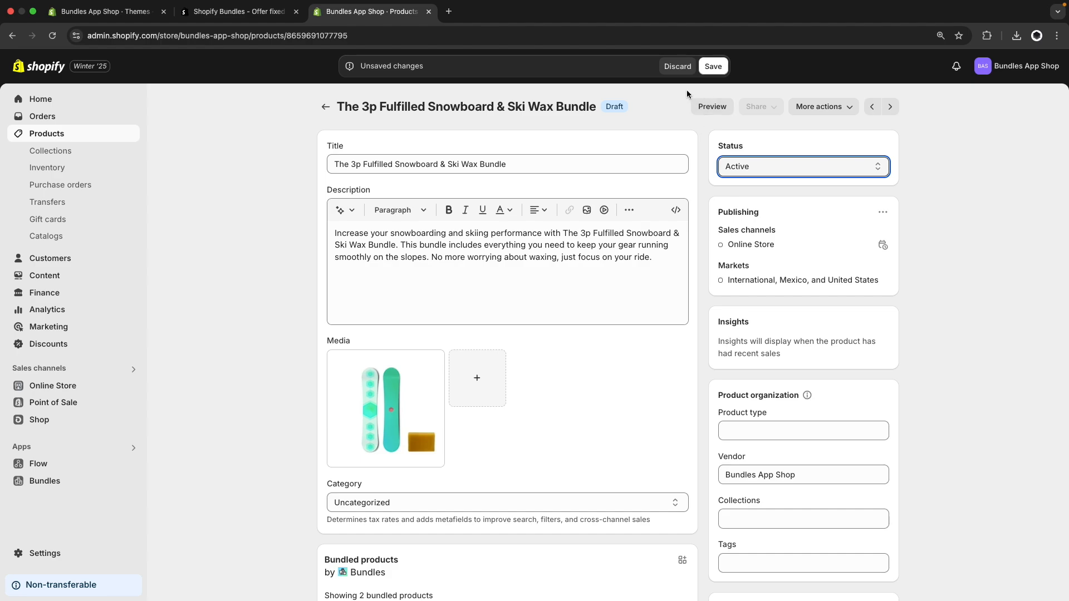
pyautogui.click(713, 66)
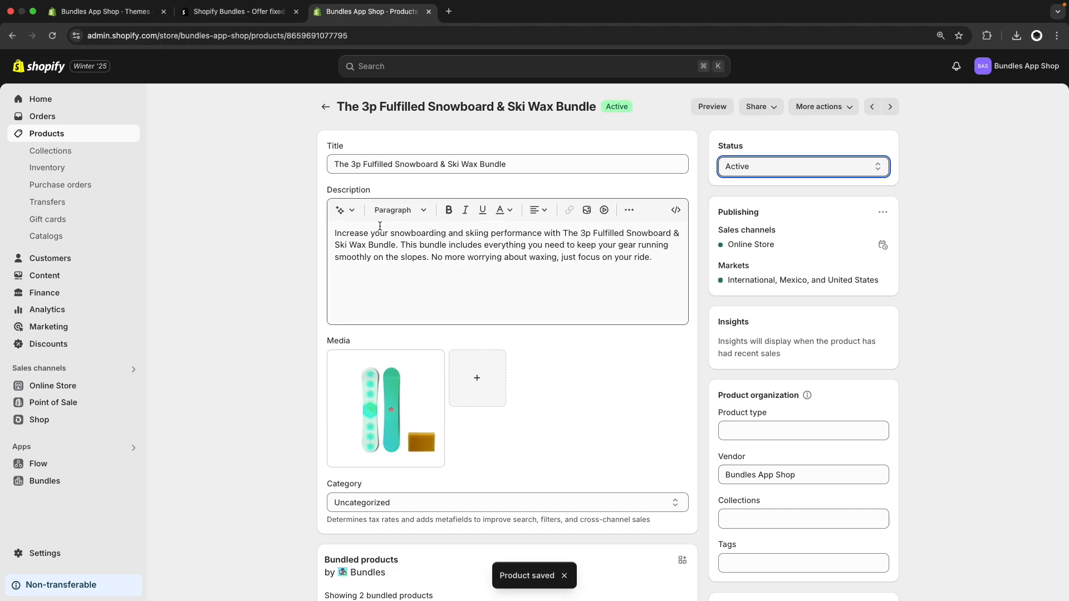
# Preview the Dawn theme's storefront and open The 3p Fulfilled Snowboard & Ski Wax Bundle from the featured products
pyautogui.click(86, 388)
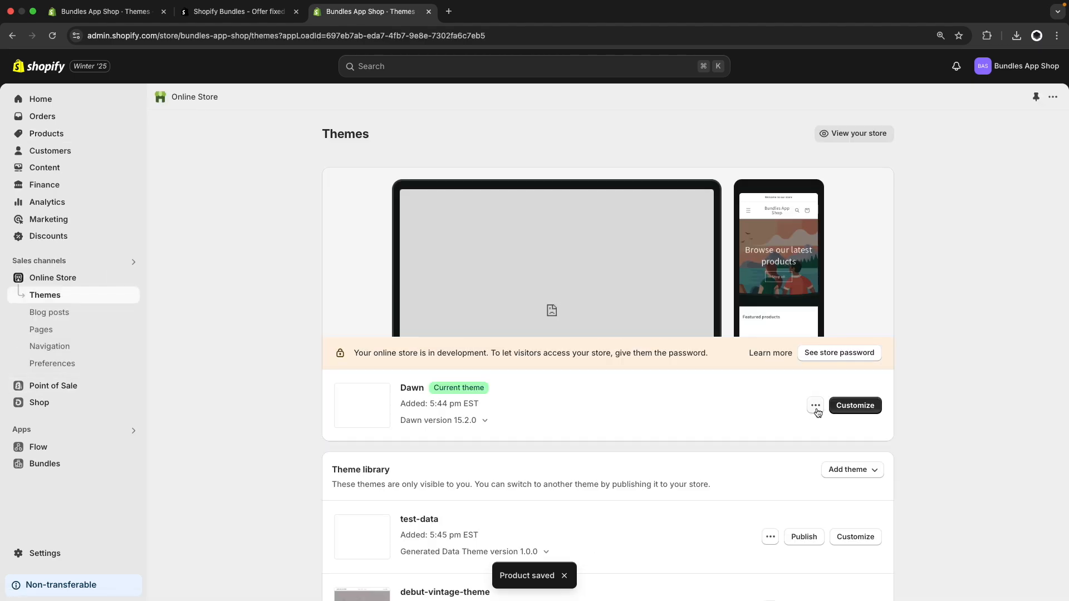
pyautogui.click(814, 406)
pyautogui.click(788, 431)
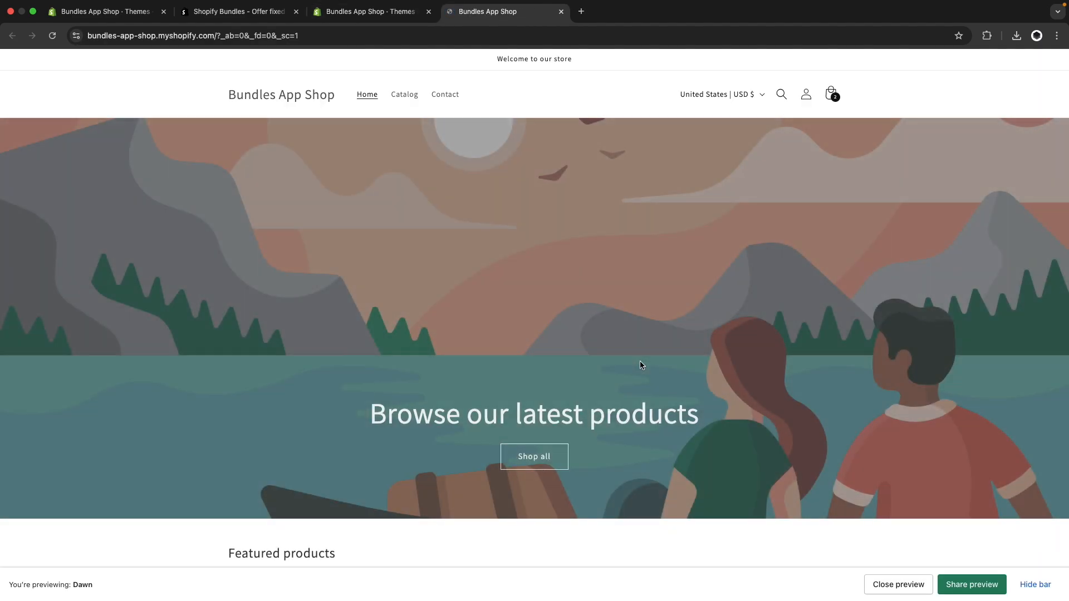
pyautogui.scroll(-5, 505, 303)
pyautogui.scroll(-2, 504, 306)
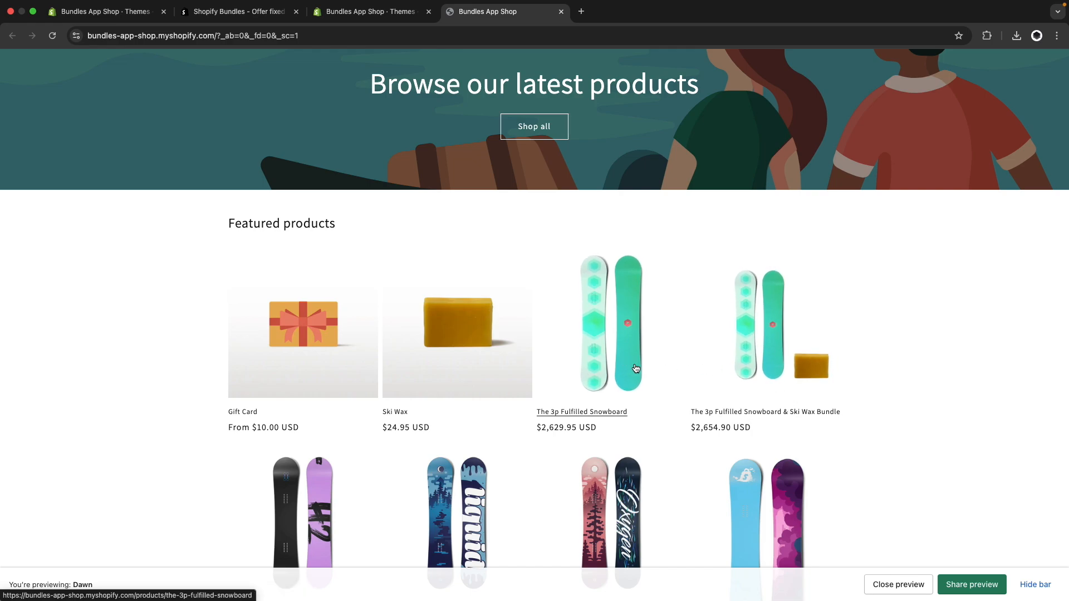
pyautogui.scroll(1, 636, 369)
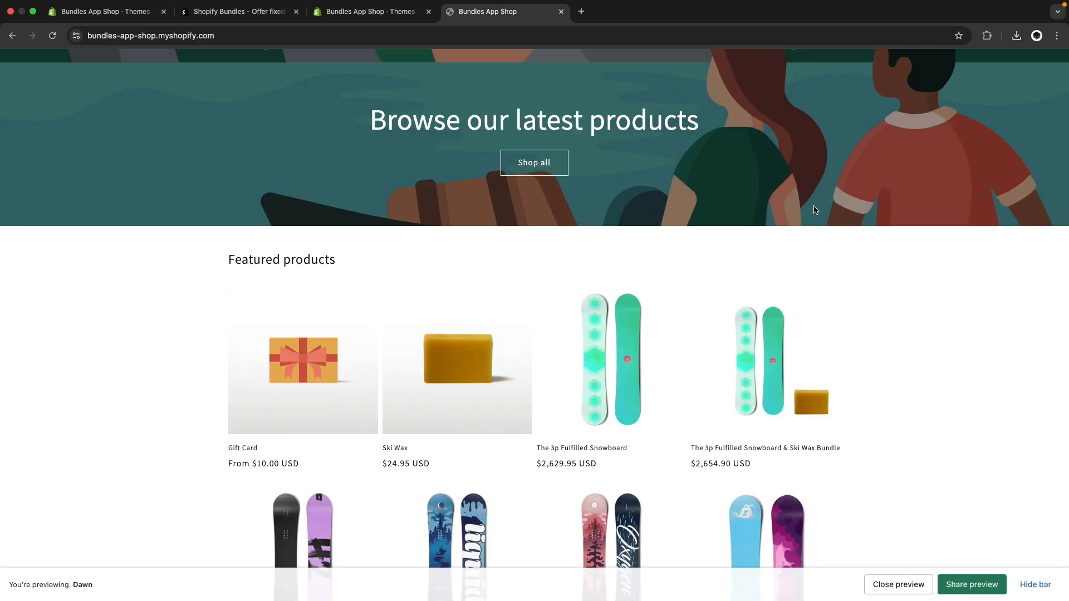
pyautogui.click(743, 388)
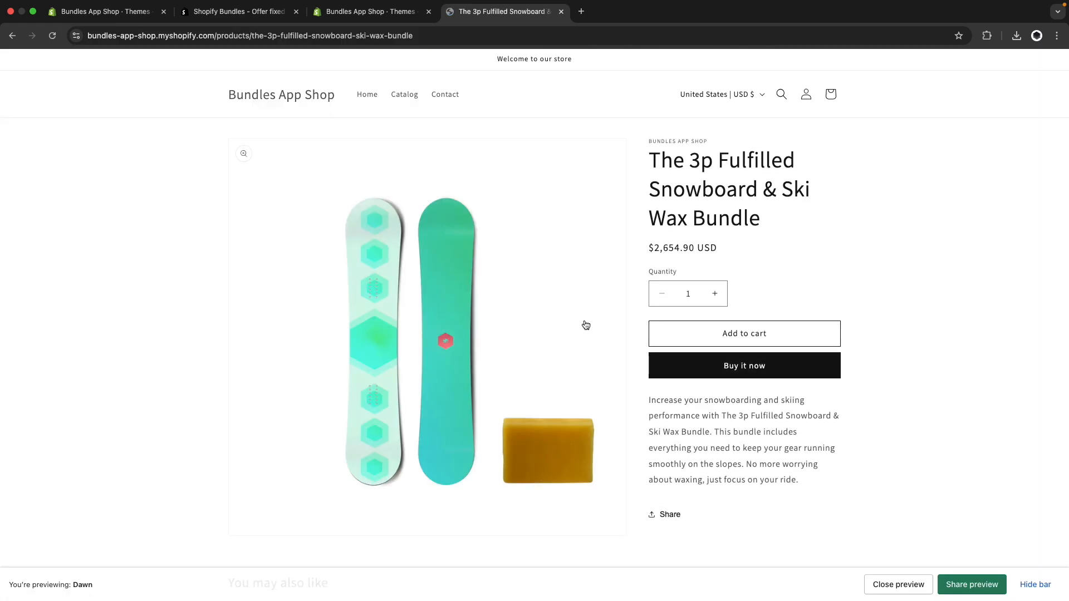
# Review the bundle's storefront page, add one bundle to the cart and proceed to checkout
pyautogui.scroll(-3, 590, 312)
pyautogui.scroll(4, 593, 308)
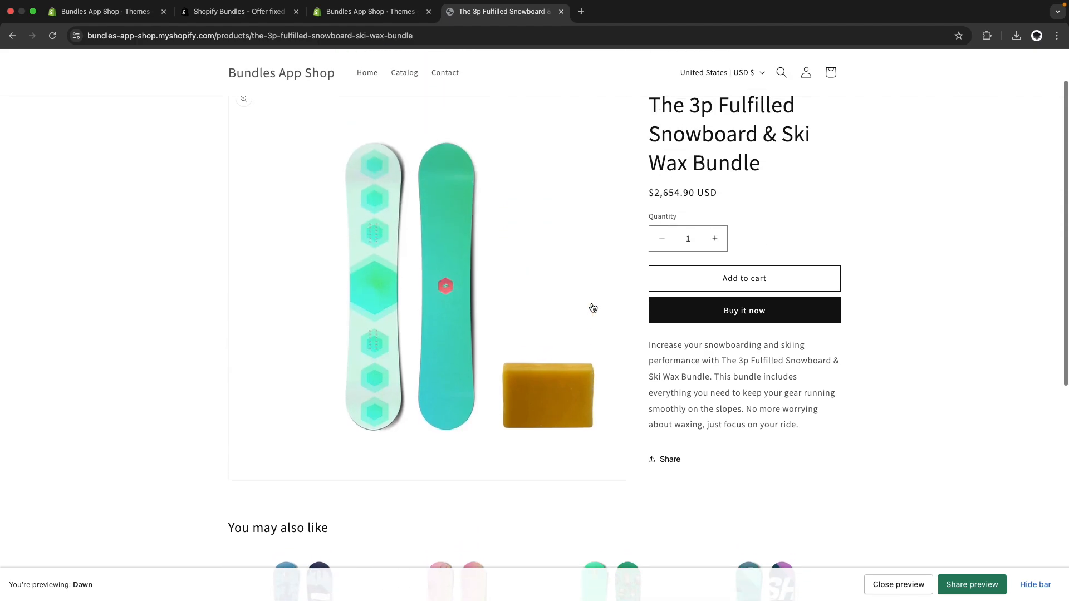
pyautogui.click(713, 335)
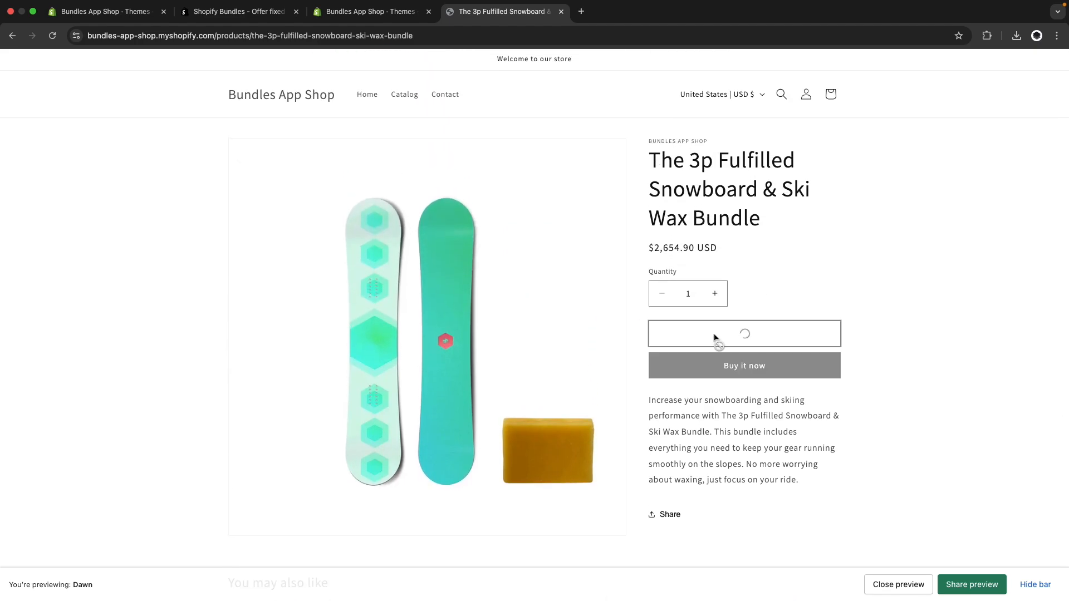
pyautogui.click(734, 234)
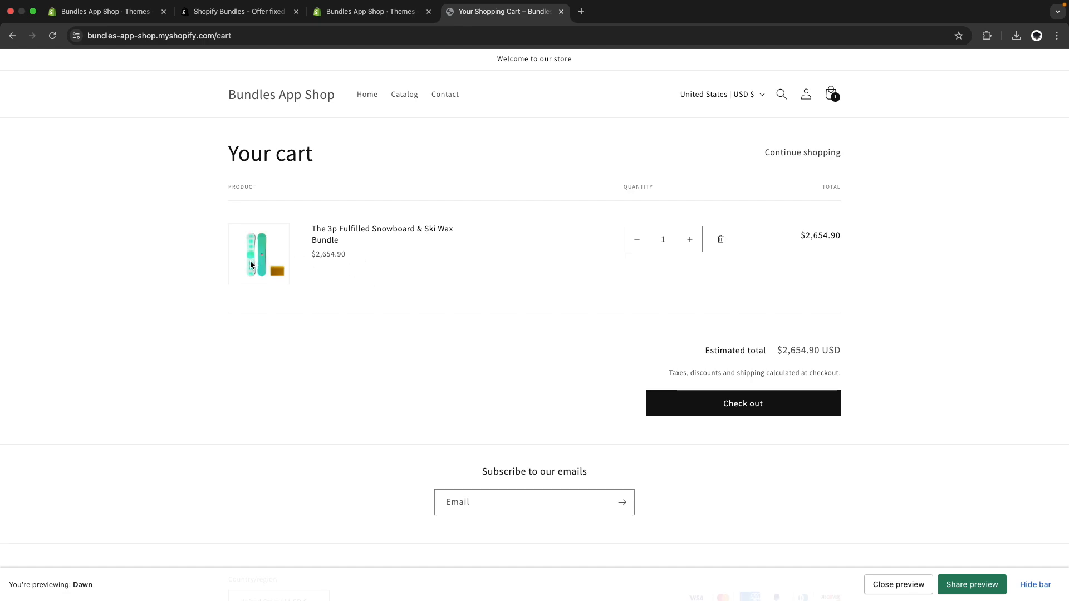
pyautogui.click(715, 404)
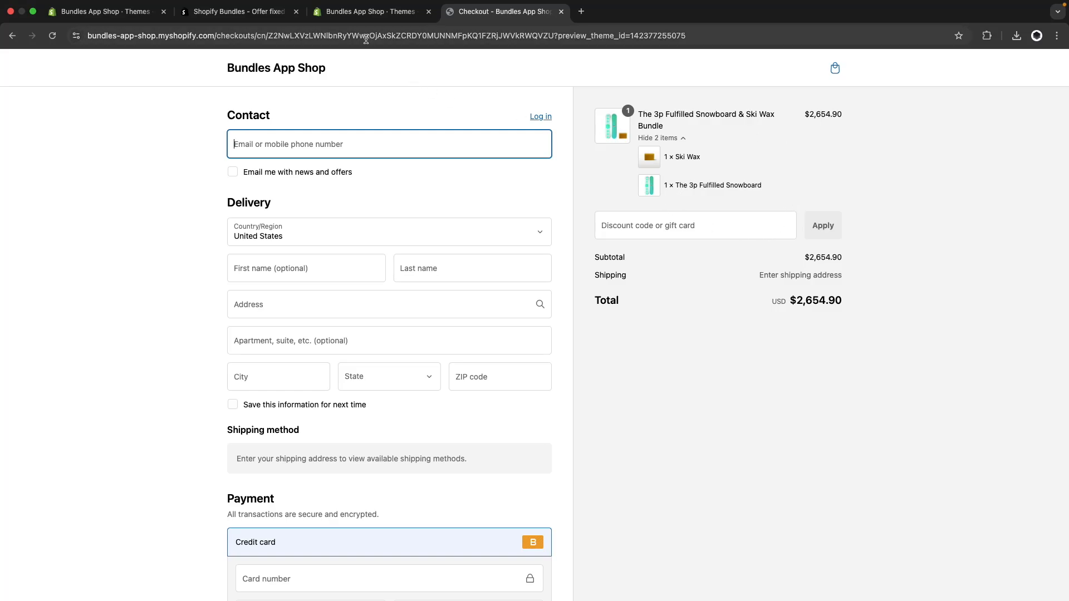
# Return to the store admin and open the bundle product to examine its bundled products and pricing
pyautogui.click(355, 21)
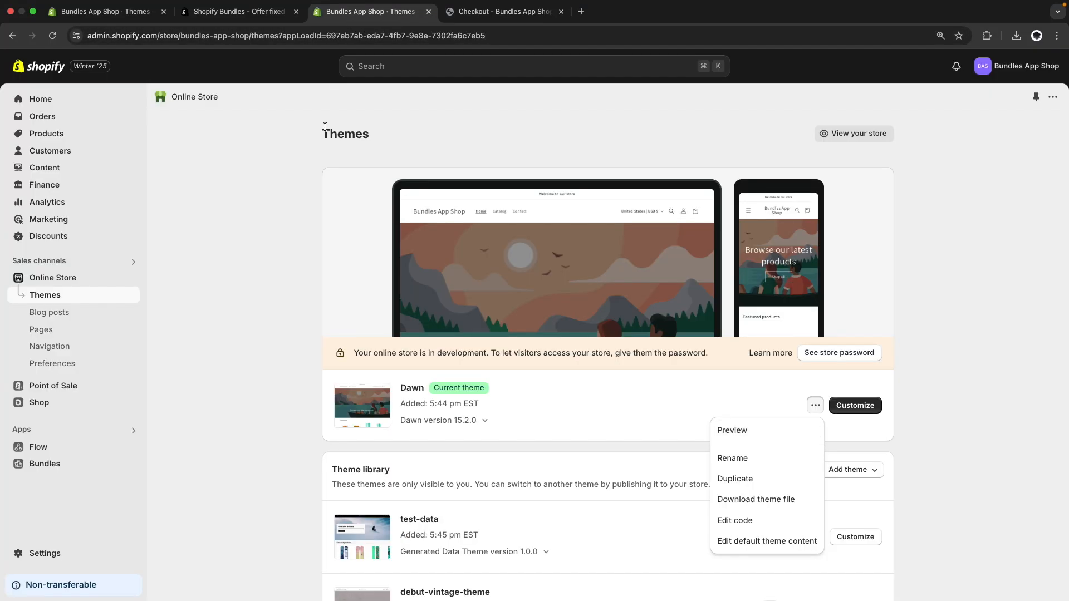
pyautogui.click(66, 134)
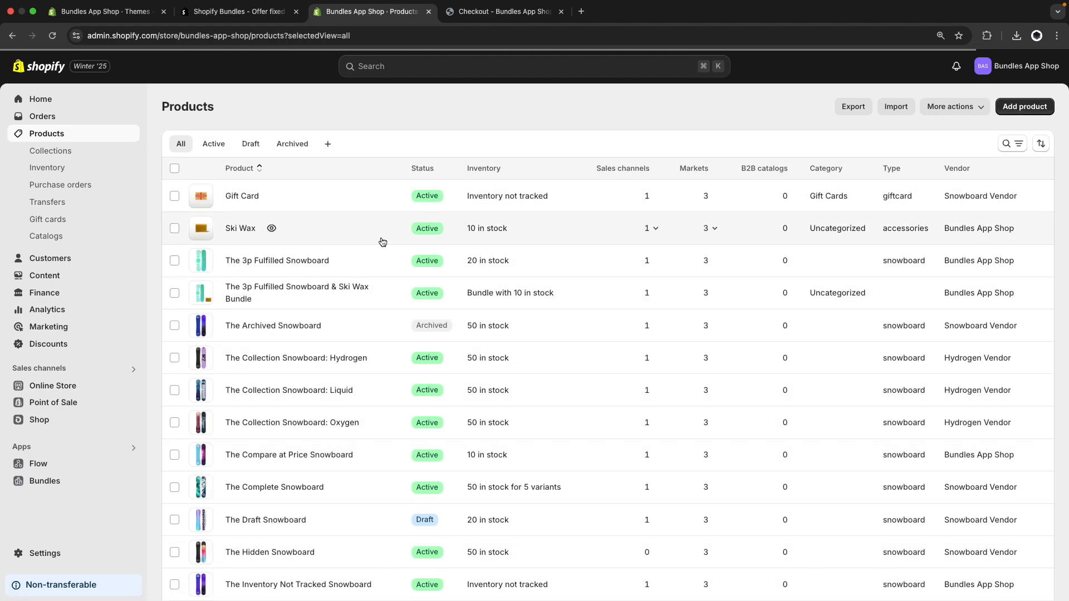
pyautogui.click(299, 278)
pyautogui.scroll(-7, 513, 301)
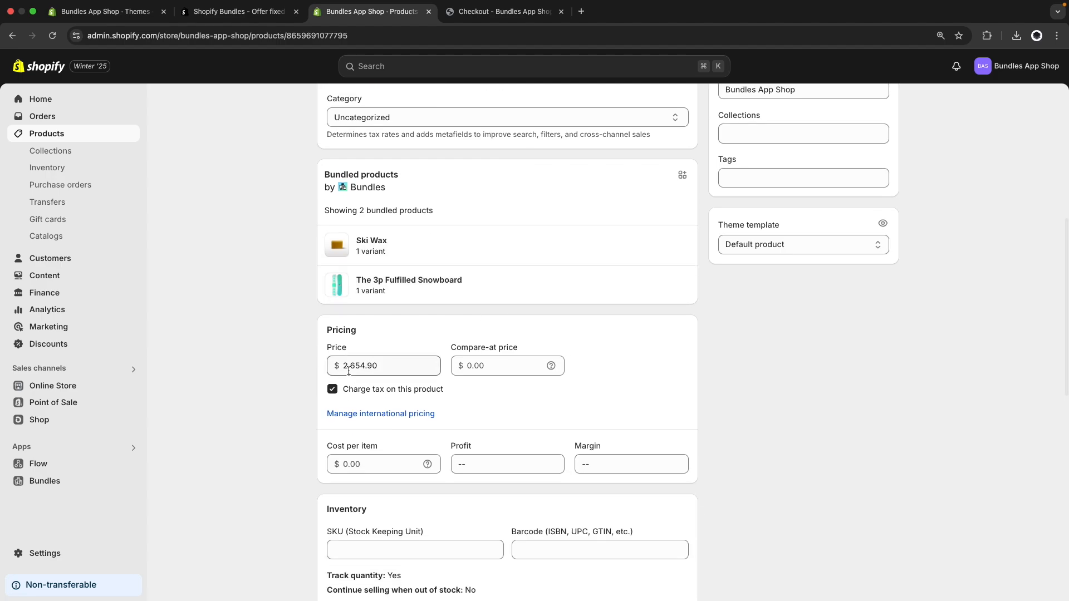
# Open The 3p Fulfilled Snowboard from the bundled products, check its price and return to the bundle product
pyautogui.click(397, 292)
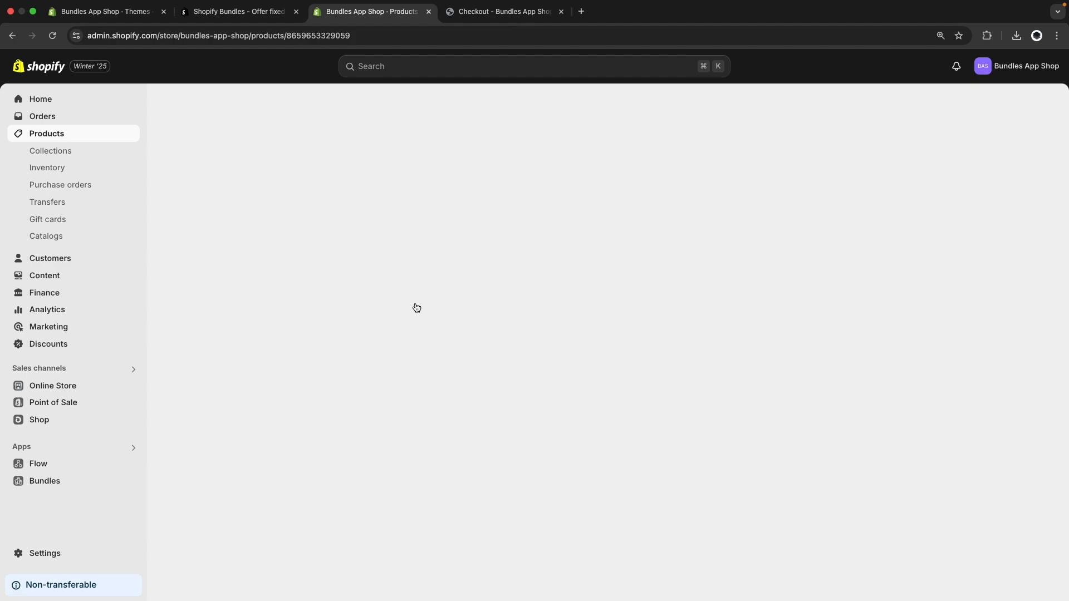
pyautogui.scroll(-3, 438, 337)
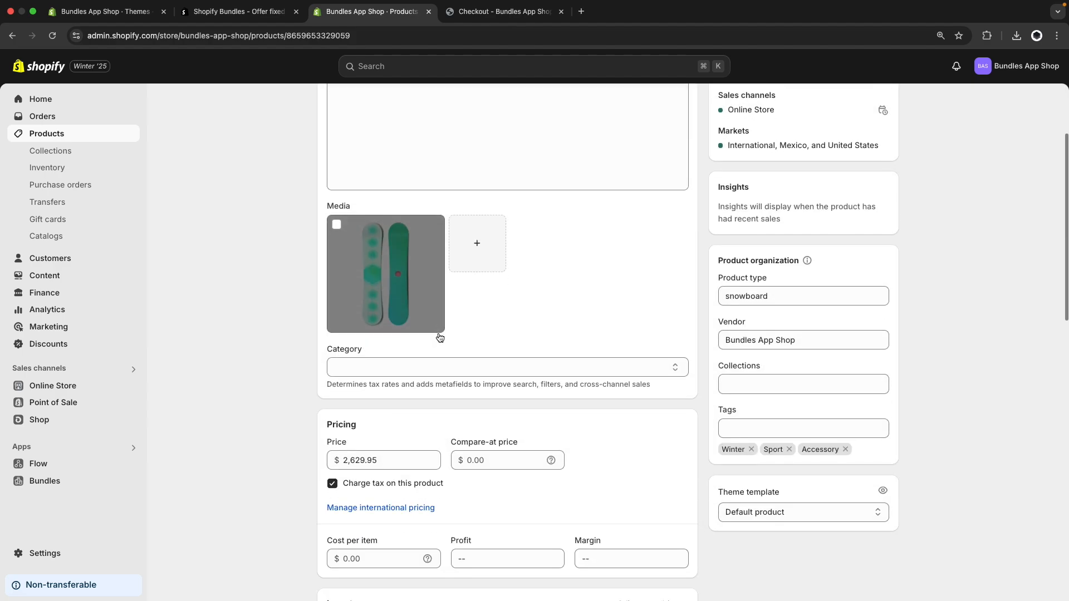
pyautogui.doubleClick(363, 465)
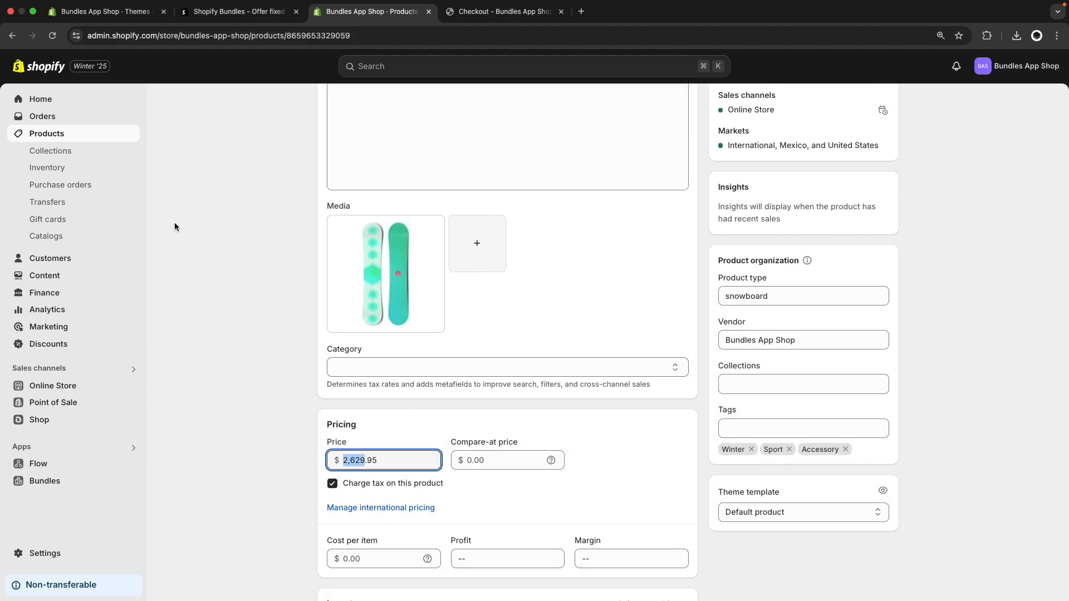
pyautogui.click(12, 35)
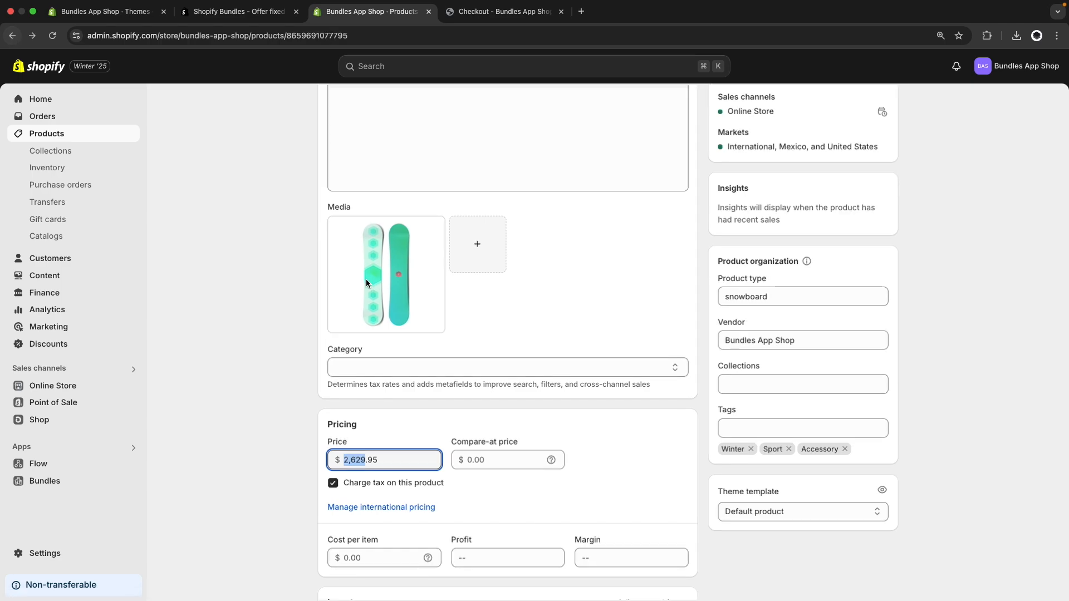
# Open Ski Wax from the bundled products to check its price, and compare with the bundle's price at checkout
pyautogui.scroll(-3, 409, 368)
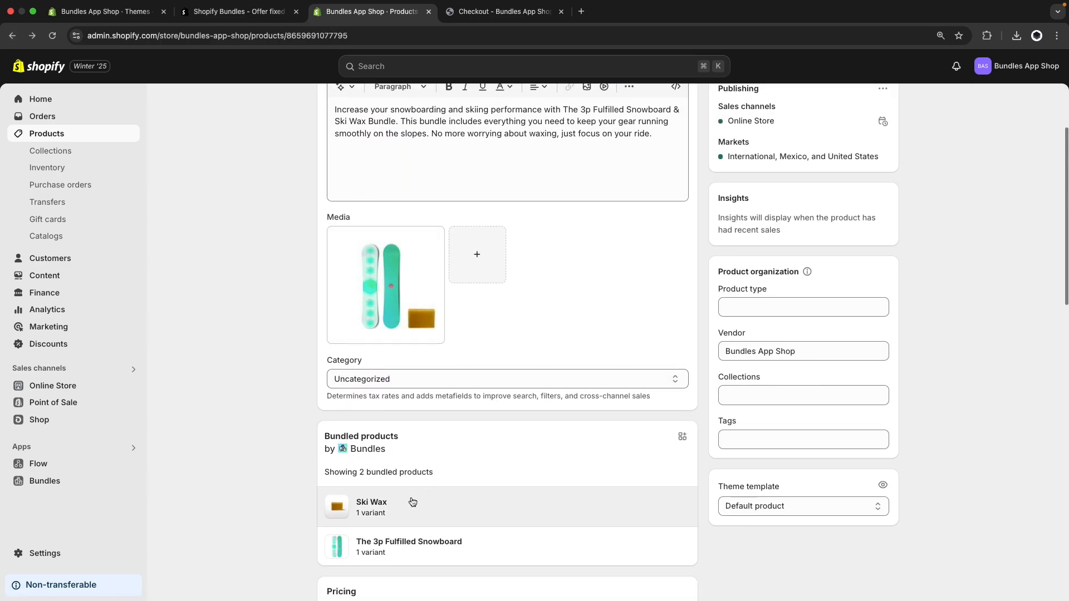
pyautogui.click(396, 514)
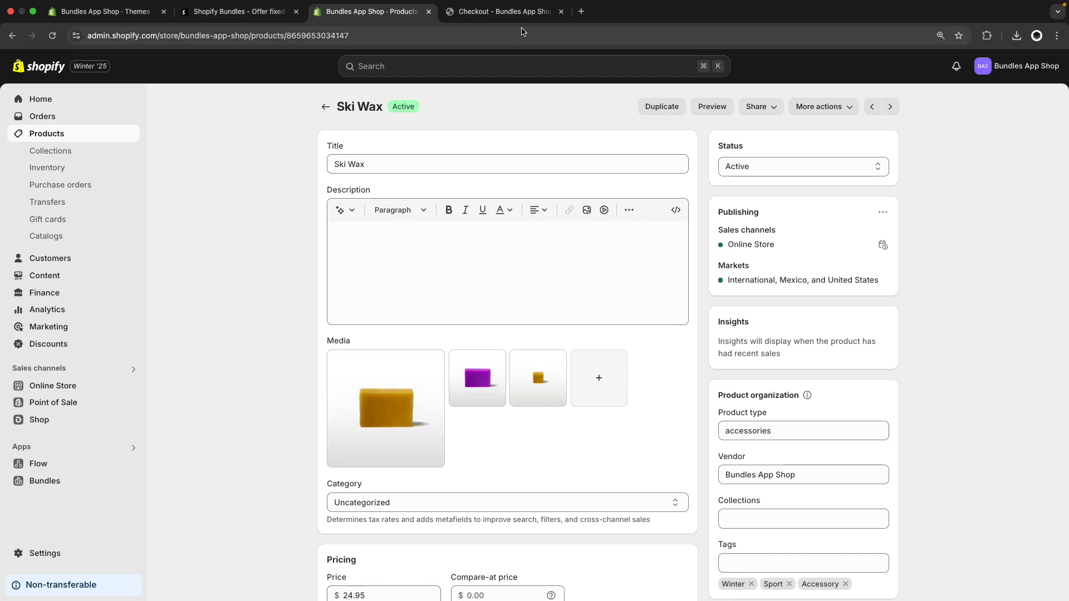
pyautogui.click(503, 11)
pyautogui.moveTo(803, 115); pyautogui.dragTo(840, 115)
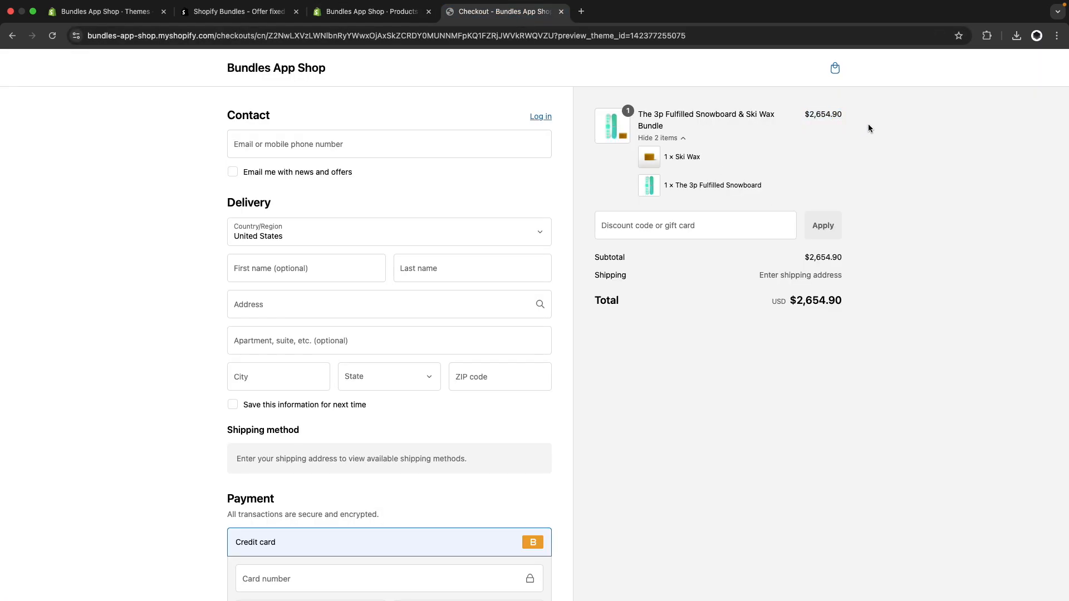
# View the bundle product's inventory section and the explanation of how its available quantity is set
pyautogui.press('super+shift+t')
pyautogui.scroll(-8, 247, 299)
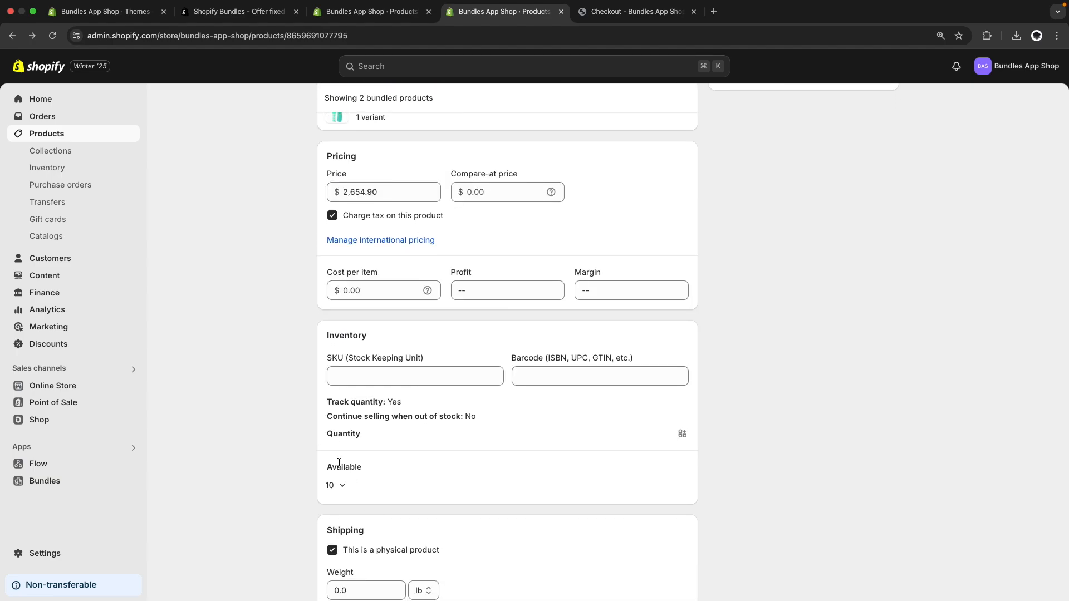
pyautogui.click(341, 493)
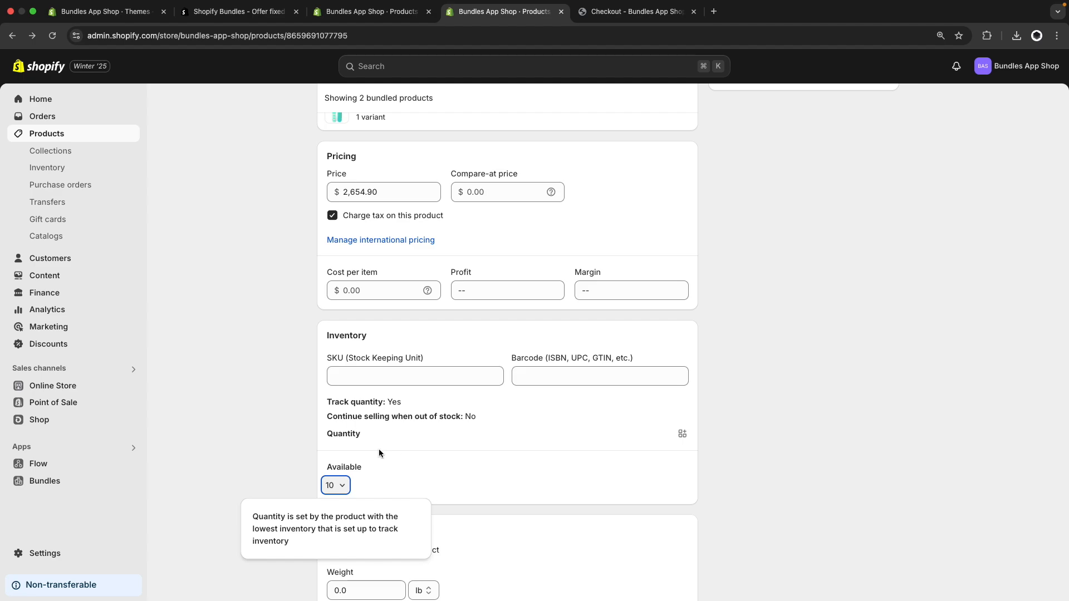
pyautogui.click(269, 429)
# Open the Ski Wax product and check its available and on-hand inventory at the shop location
pyautogui.scroll(3, 269, 429)
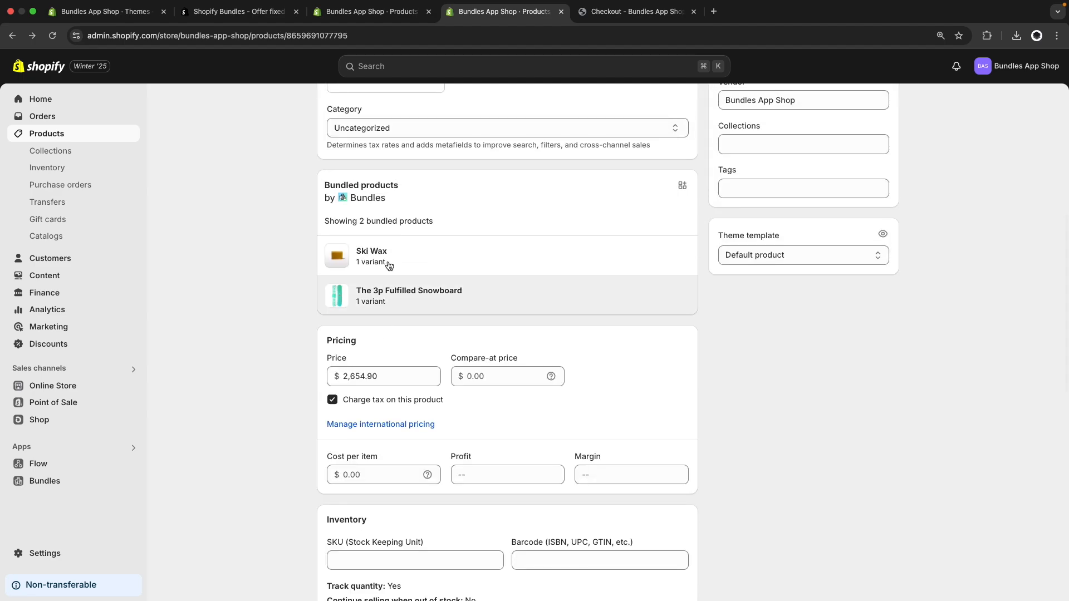
pyautogui.click(388, 265)
pyautogui.scroll(-3, 407, 251)
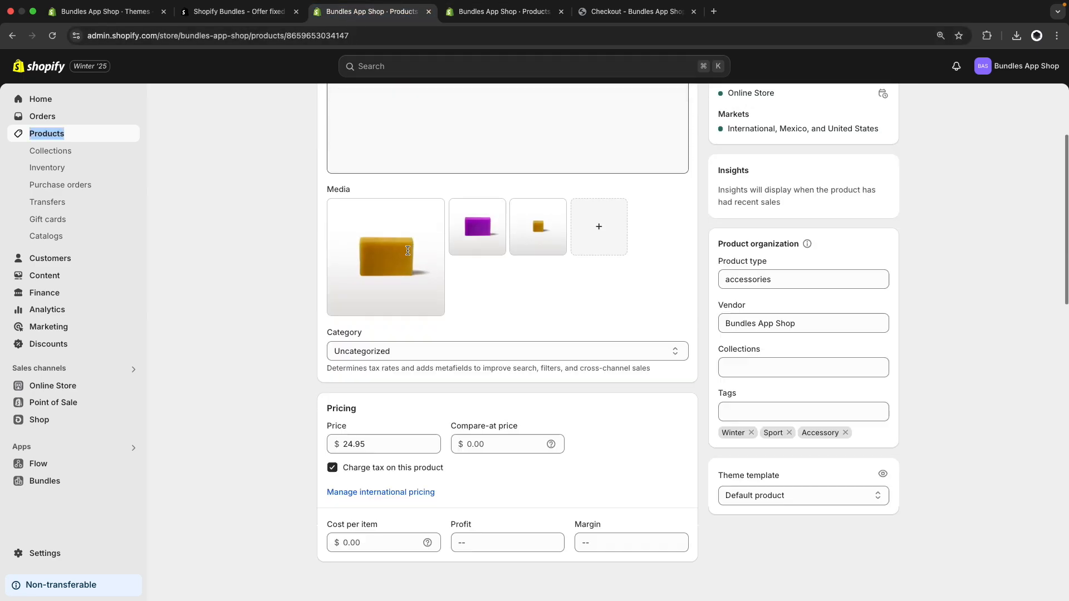
pyautogui.scroll(-5, 406, 249)
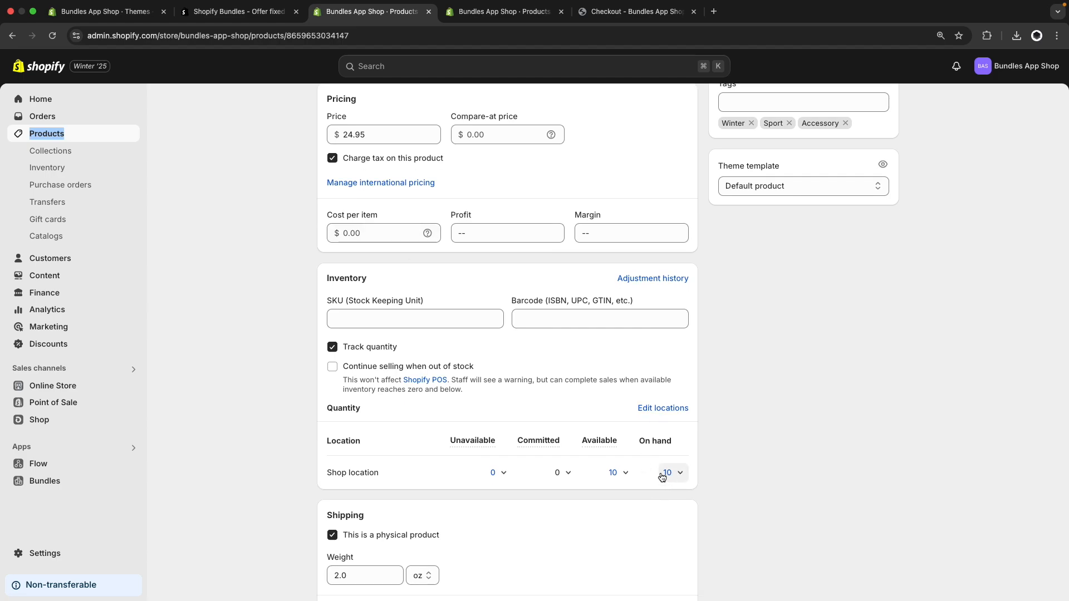
pyautogui.scroll(8, 663, 475)
# Open The 3p Fulfilled Snowboard product and check its available and on-hand inventory at Snow City Warehouse
pyautogui.click(490, 12)
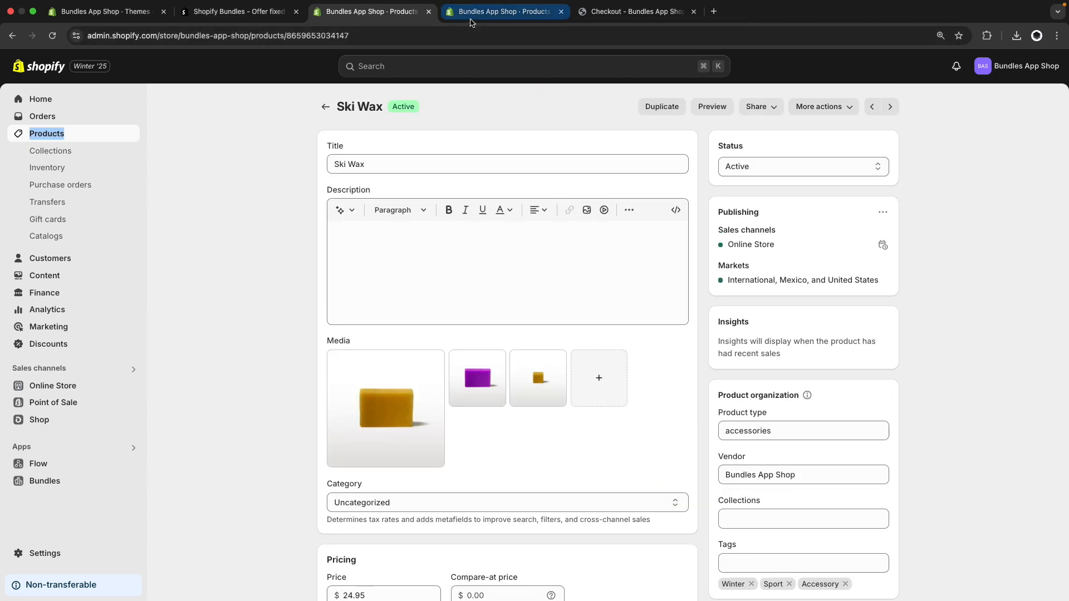
pyautogui.click(437, 300)
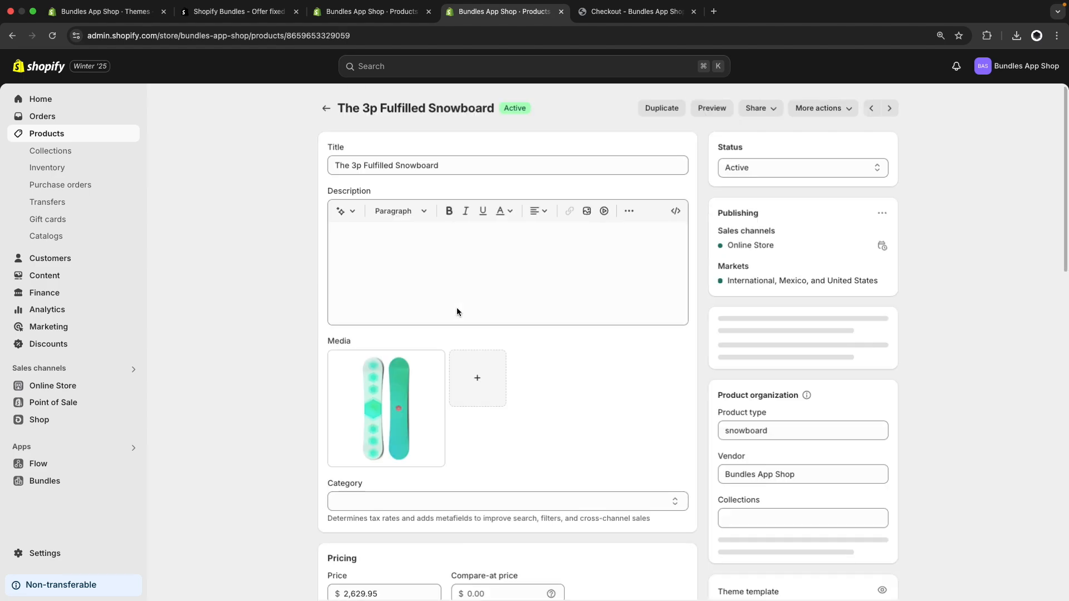
pyautogui.scroll(-6, 499, 305)
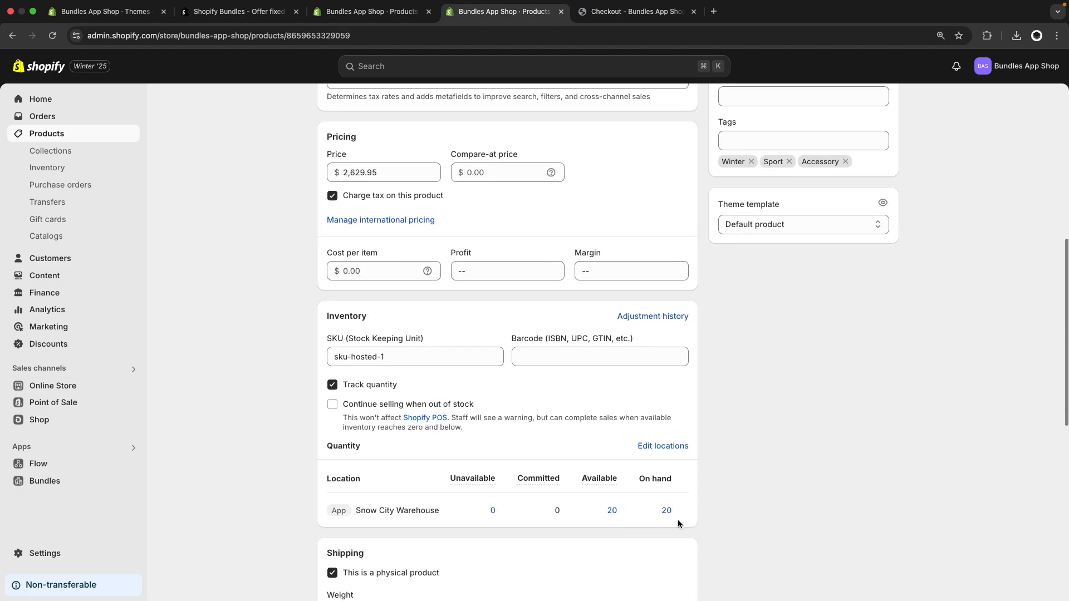
# Reopen The 3p Fulfilled Snowboard & Ski Wax Bundle from the product list and recheck its available quantity
pyautogui.click(90, 133)
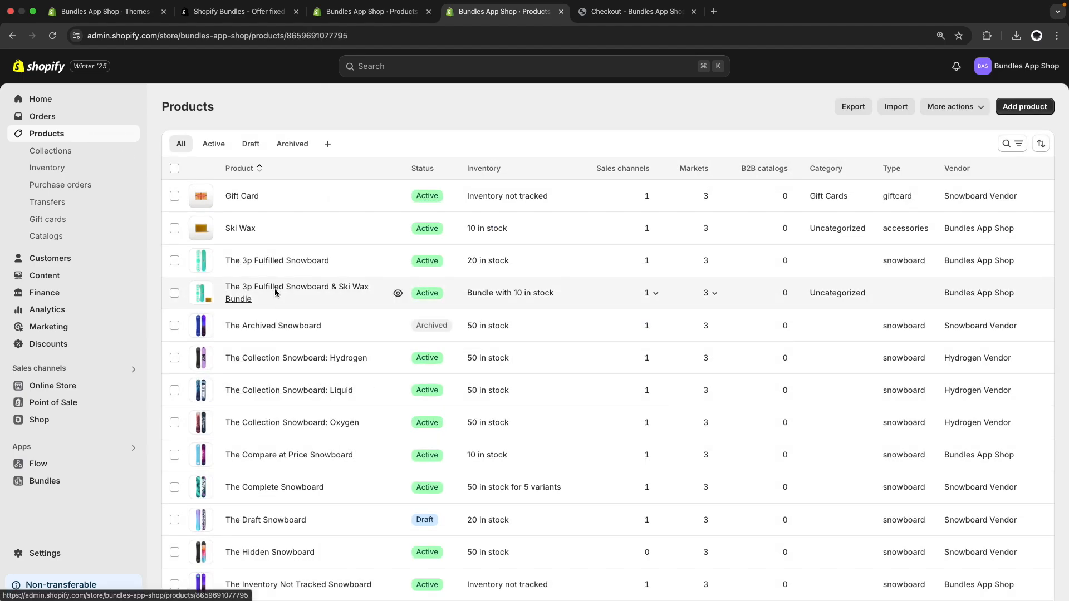
pyautogui.click(275, 288)
pyautogui.scroll(-10, 347, 320)
pyautogui.scroll(-2, 348, 321)
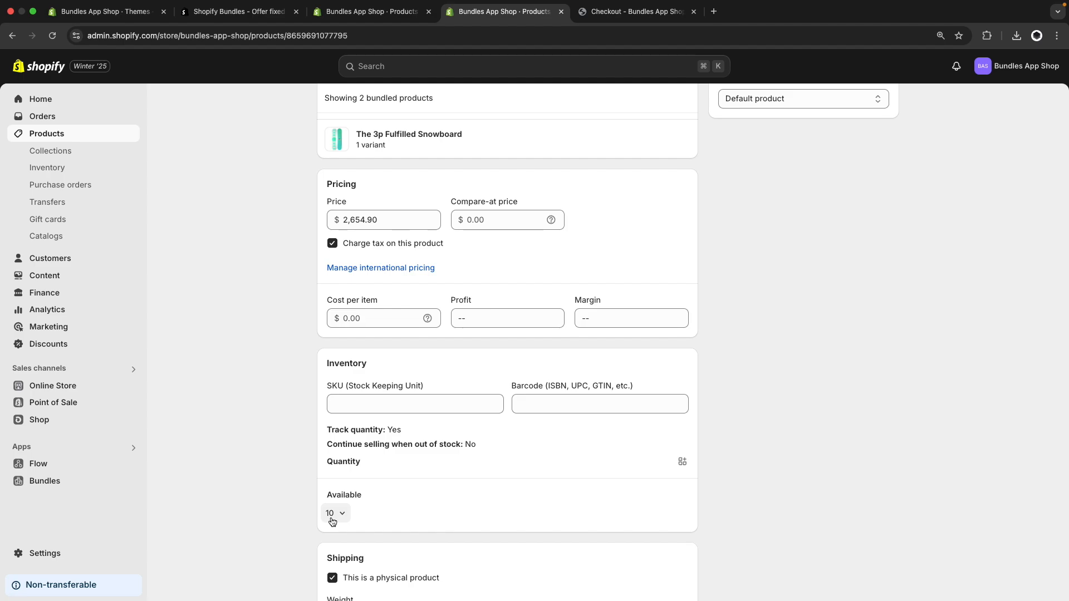
# Review the delivery and payment details in the bundle's test checkout and submit the order with free shipping
pyautogui.hotkey('ctrl', 'Tab')
pyautogui.scroll(-1, 218, 136)
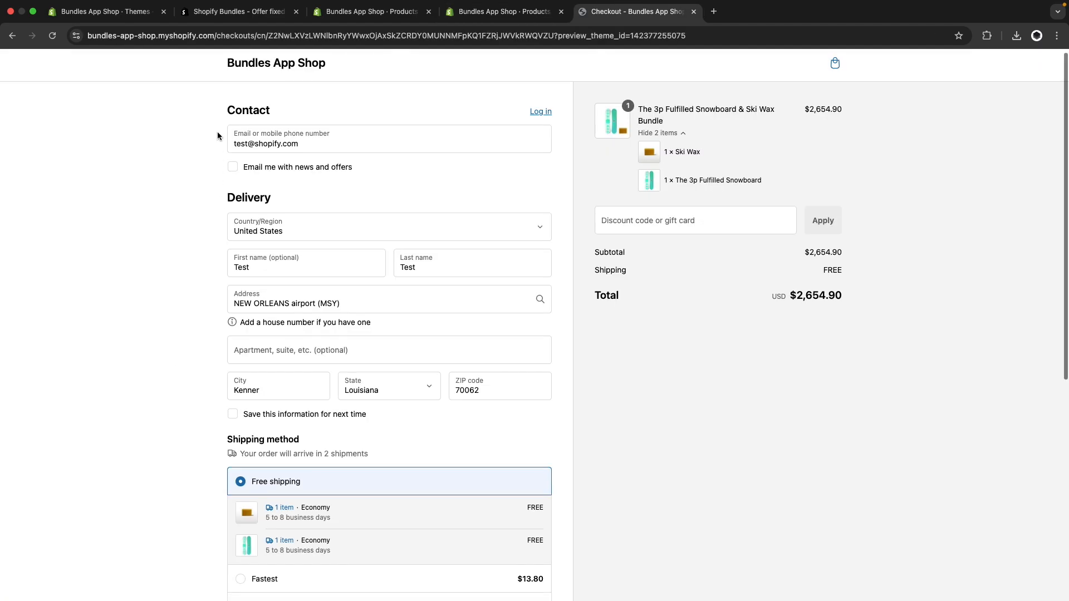
pyautogui.scroll(-5, 199, 305)
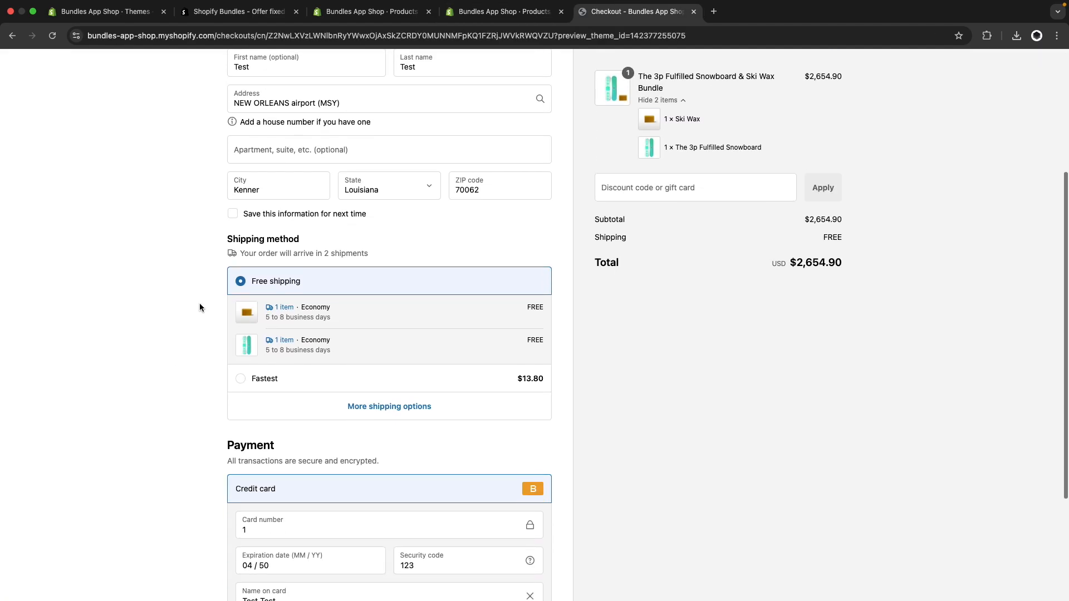
pyautogui.scroll(-1, 200, 305)
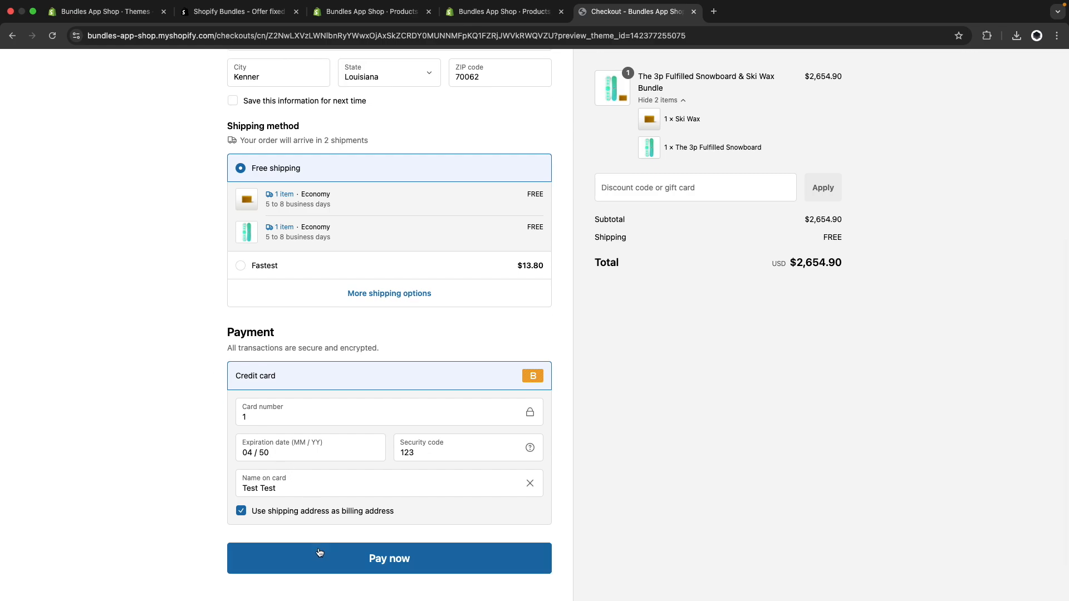
pyautogui.click(320, 554)
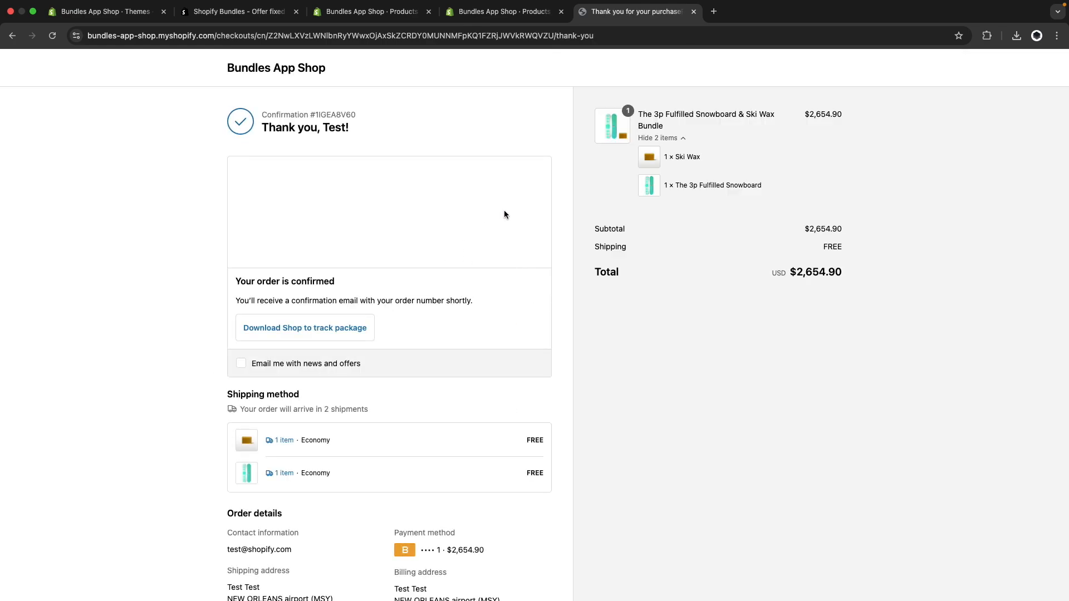
# Reload the Ski Wax product page and check its committed, available and on-hand inventory at the shop location
pyautogui.click(367, 11)
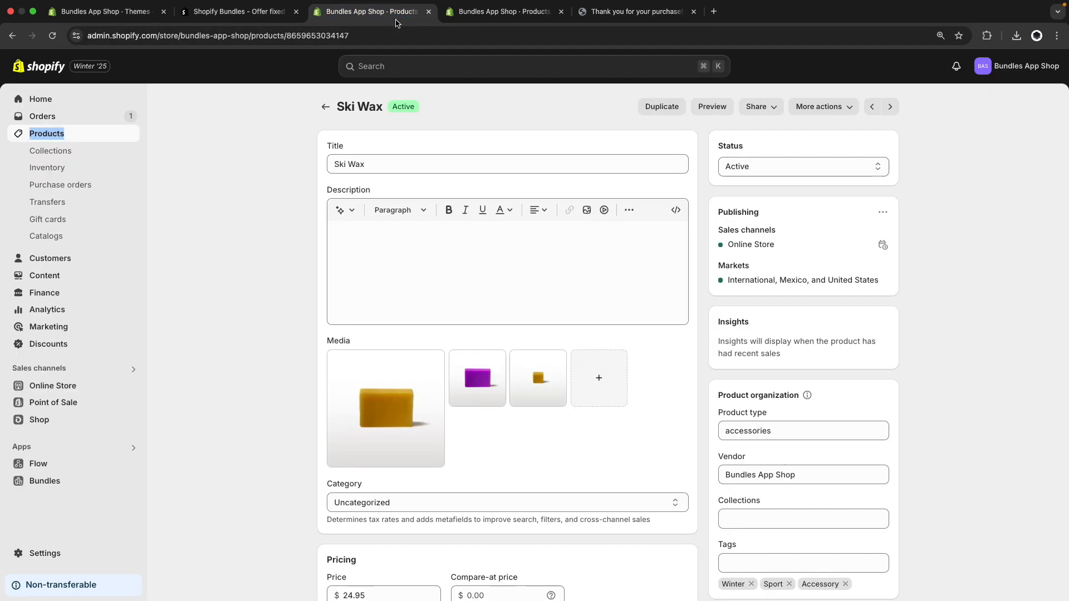
pyautogui.scroll(-4, 397, 235)
pyautogui.scroll(-4, 398, 235)
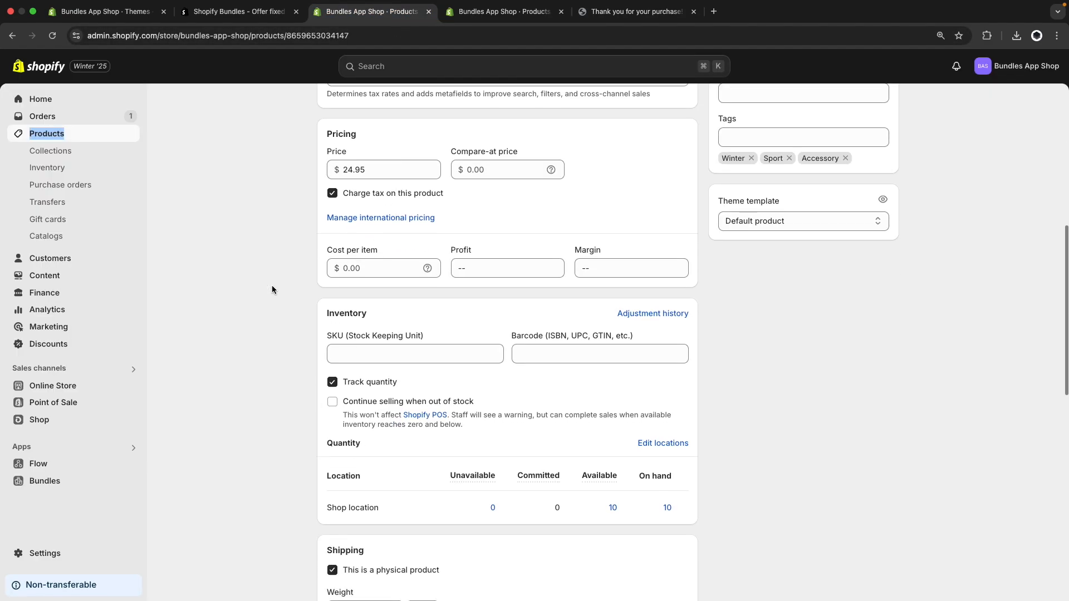
pyautogui.scroll(8, 205, 305)
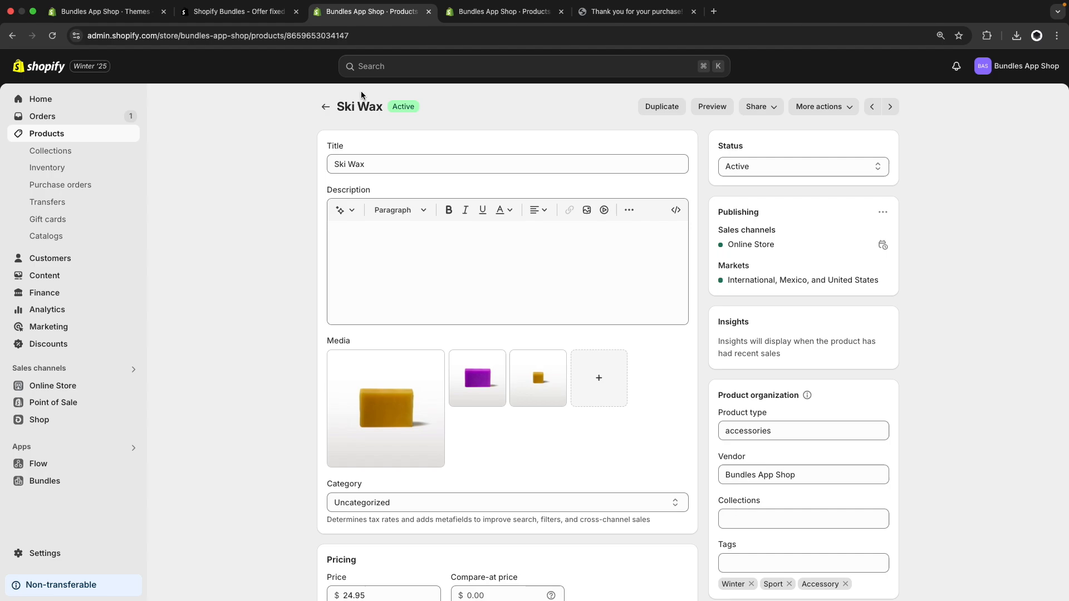
pyautogui.scroll(-5, 268, 228)
pyautogui.press('super+r')
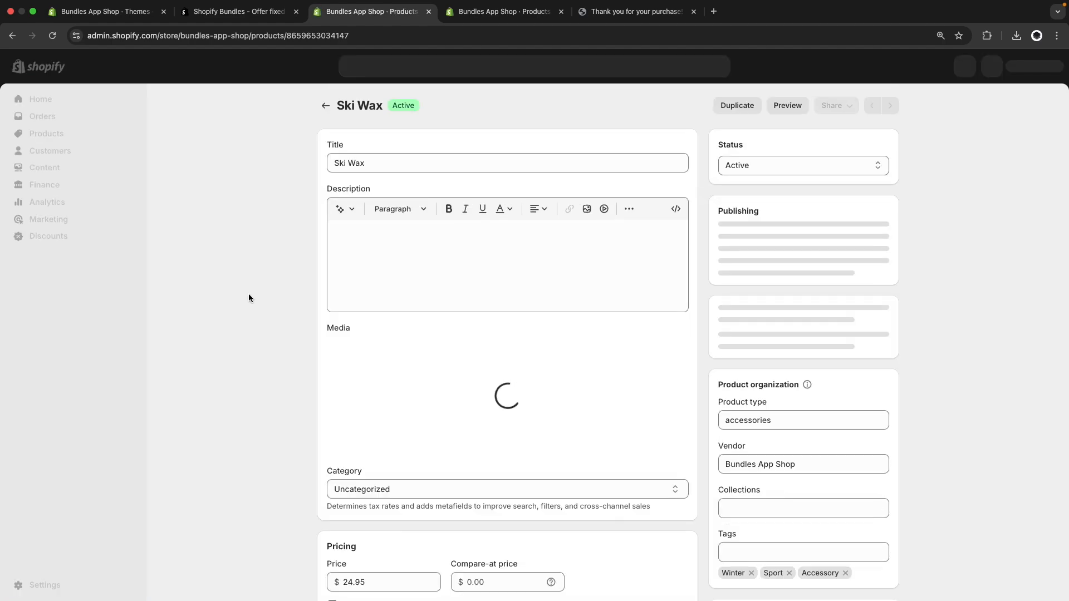
pyautogui.scroll(-5, 248, 298)
pyautogui.scroll(-2, 249, 295)
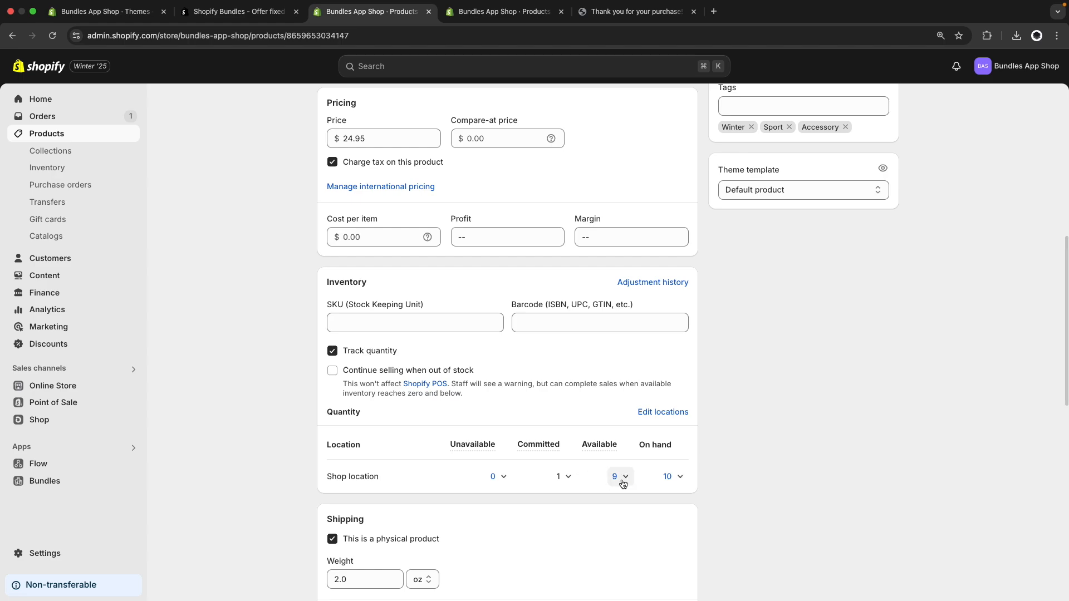
# Reload The 3p Fulfilled Snowboard & Ski Wax Bundle product page and check its available quantity after the test order
pyautogui.click(492, 16)
pyautogui.scroll(10, 243, 356)
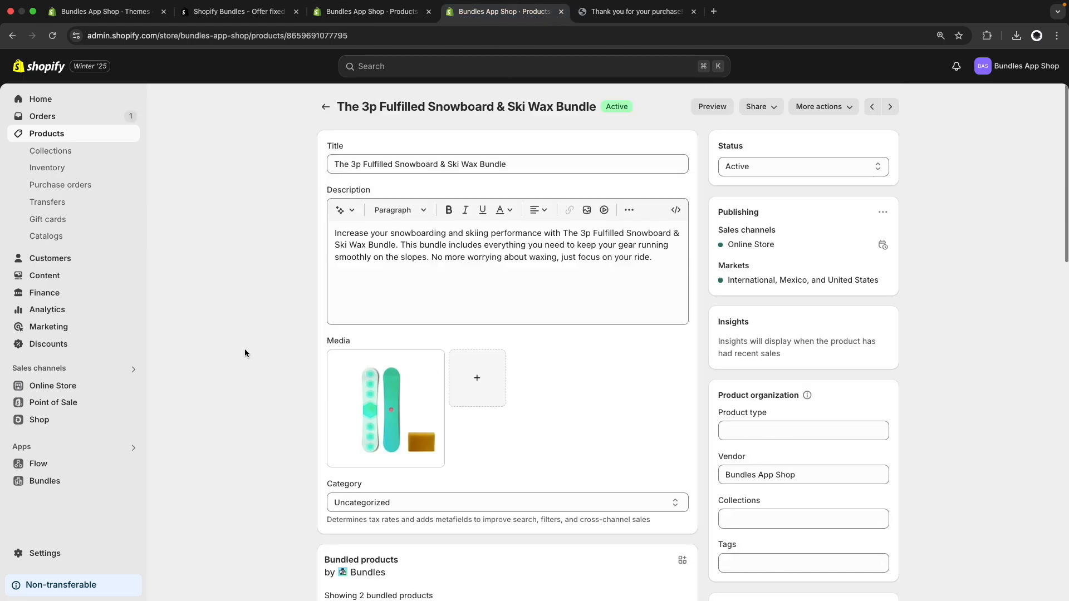
pyautogui.press('super+r')
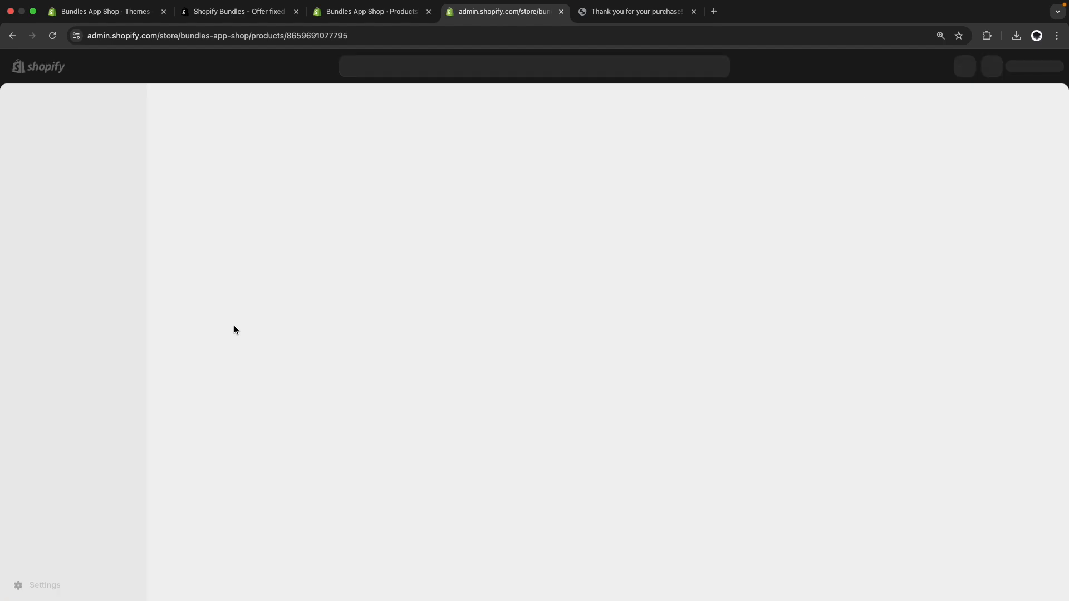
pyautogui.scroll(-12, 235, 327)
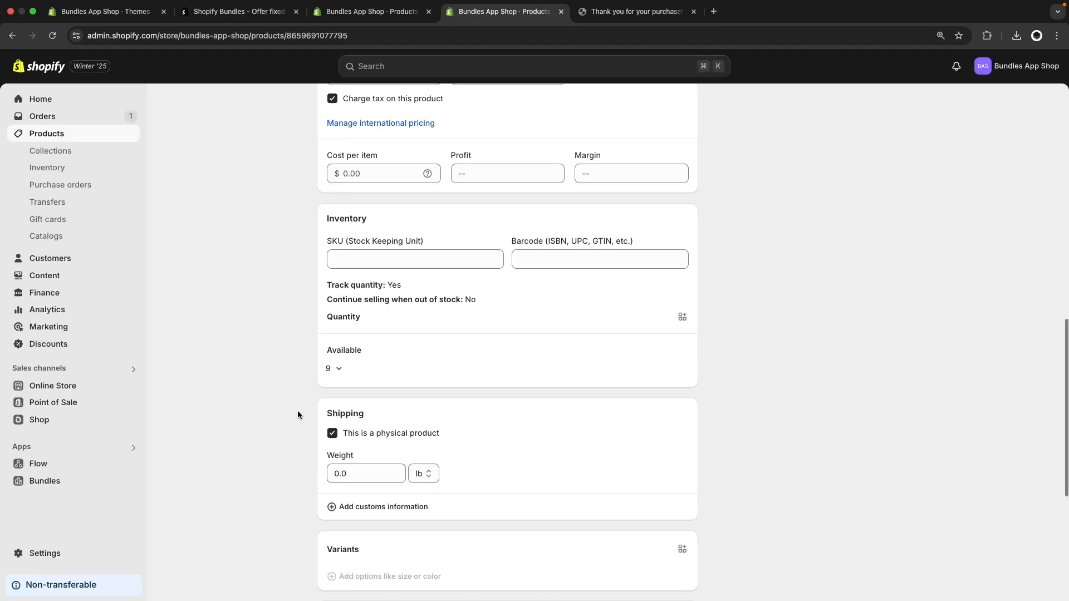
# Open The 3p Fulfilled Snowboard from the bundled products and check its committed, available and on-hand inventory at Snow City Warehouse
pyautogui.scroll(5, 450, 338)
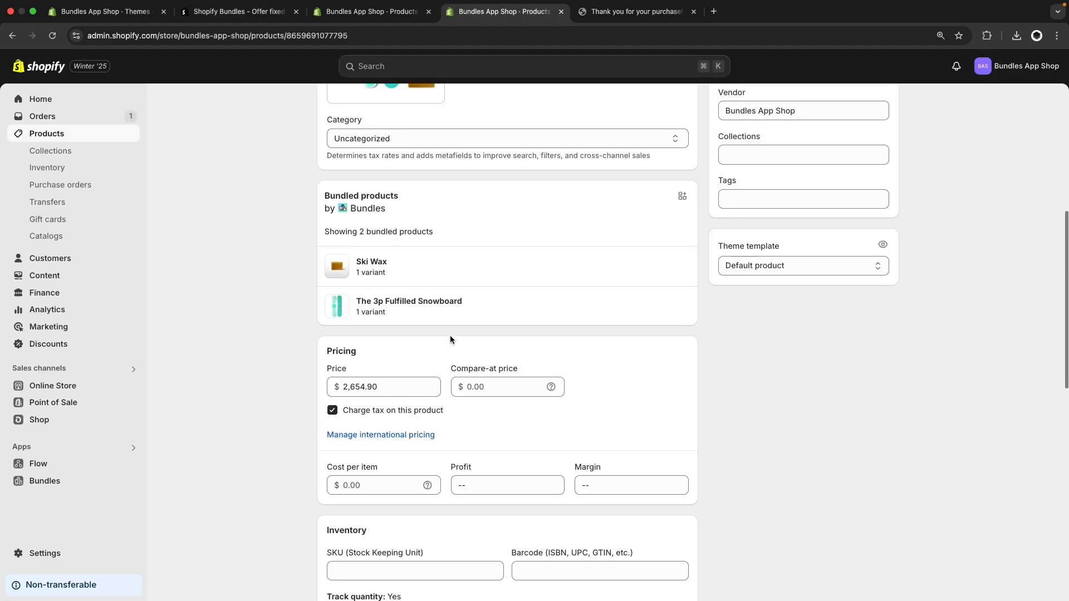
pyautogui.click(413, 306)
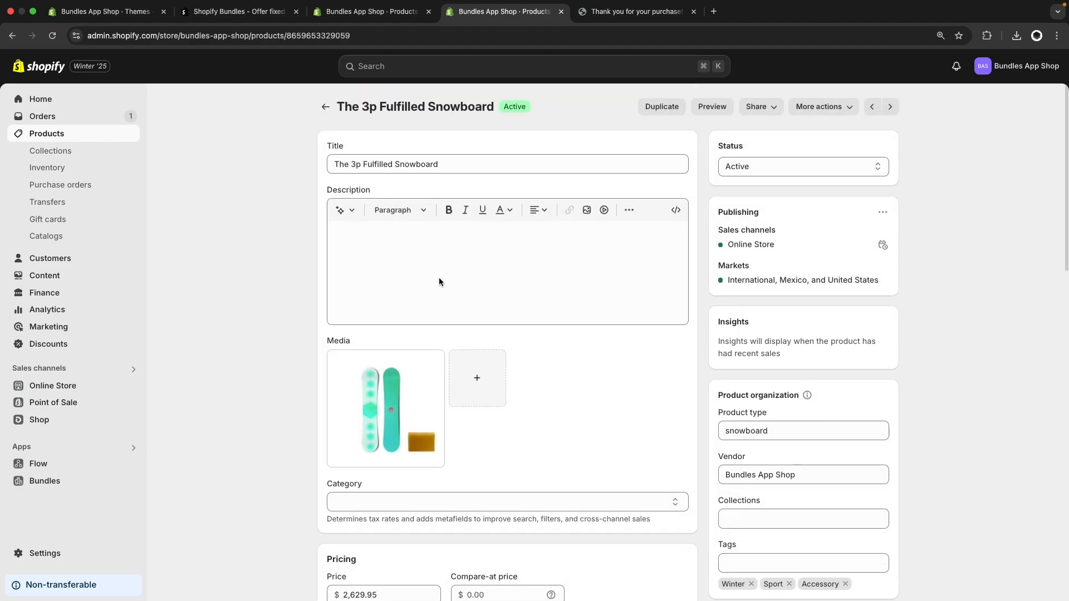
pyautogui.scroll(-8, 442, 292)
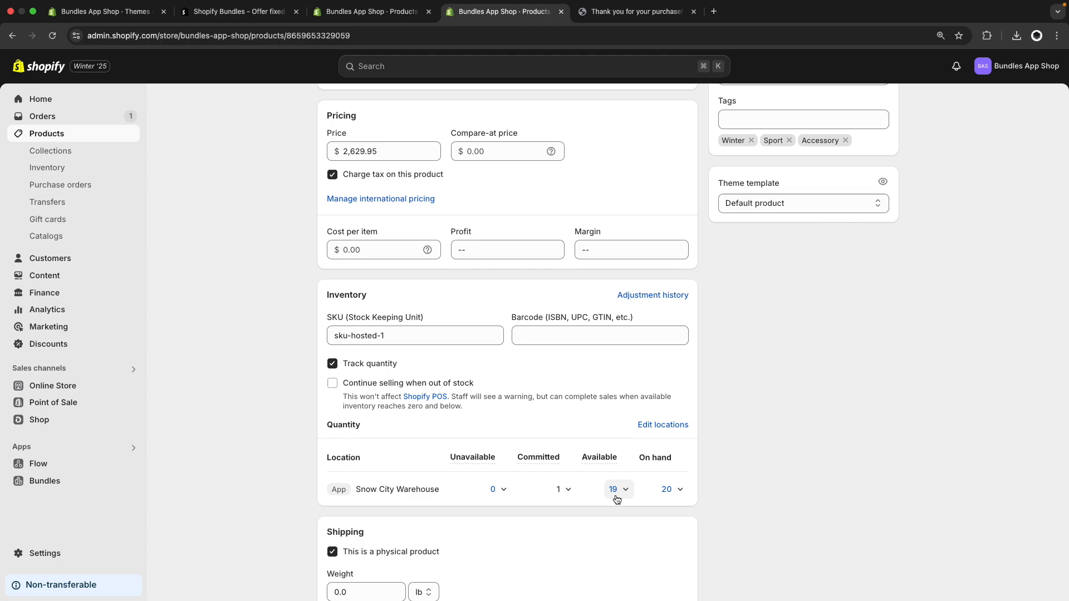
# Open the test order from the orders list and review its bundled items and their fulfillment locations
pyautogui.scroll(8, 616, 499)
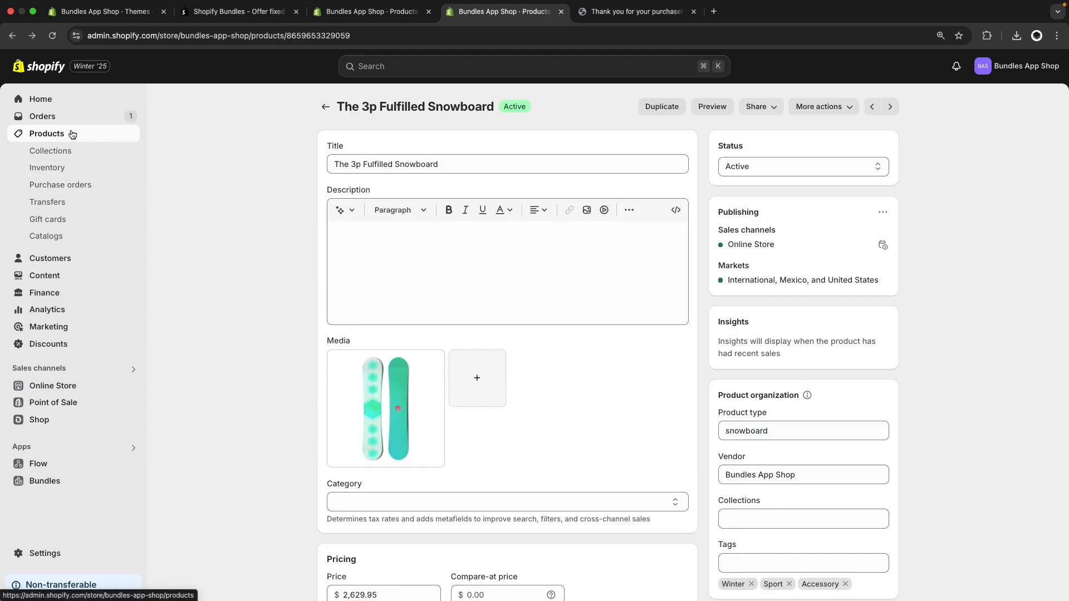
pyautogui.click(50, 116)
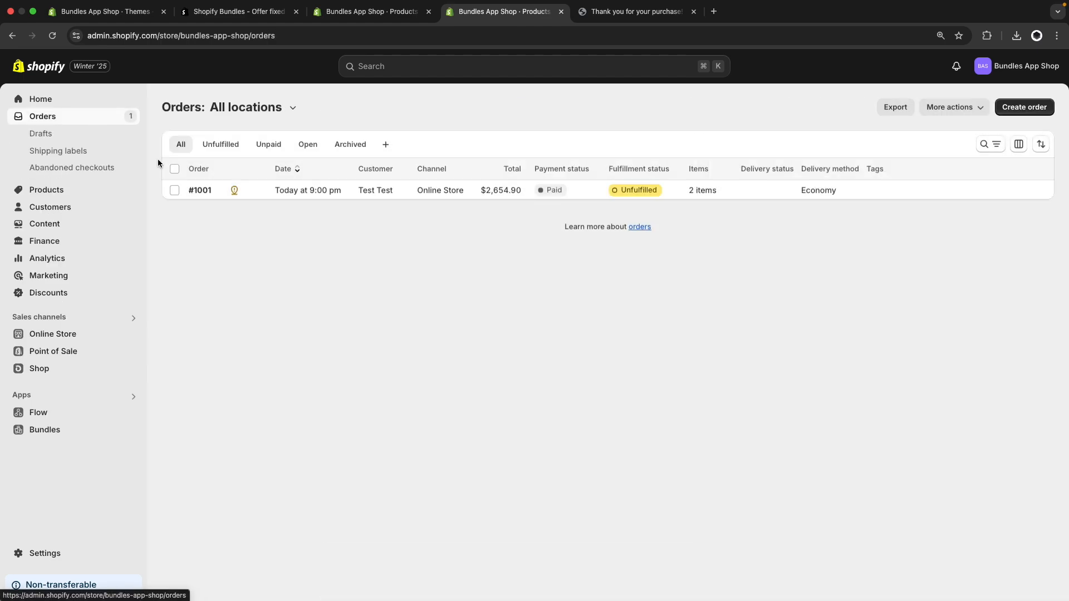
pyautogui.click(210, 192)
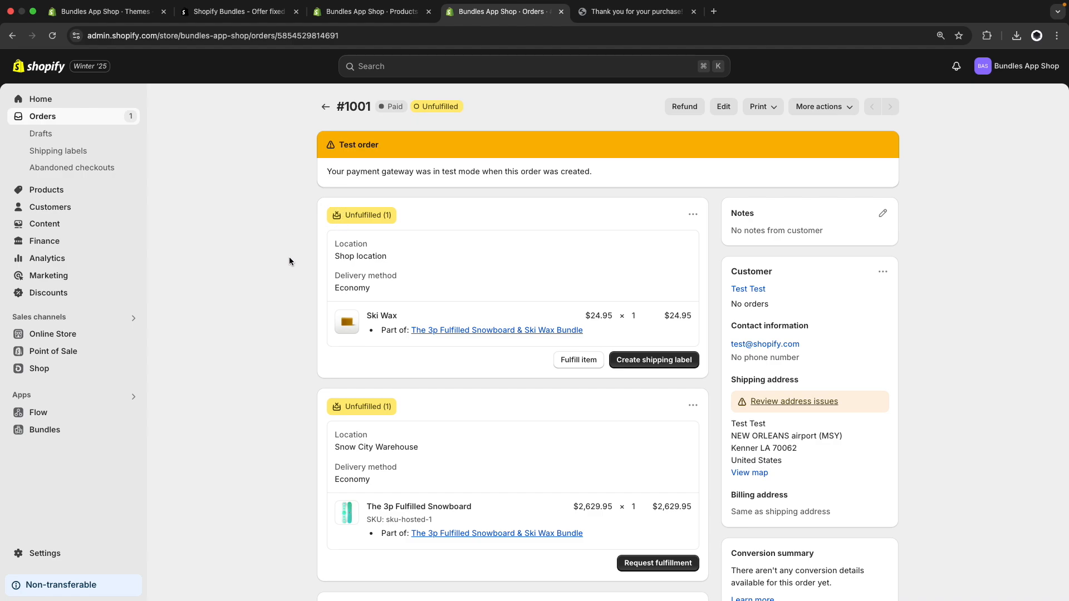
pyautogui.scroll(-1, 289, 256)
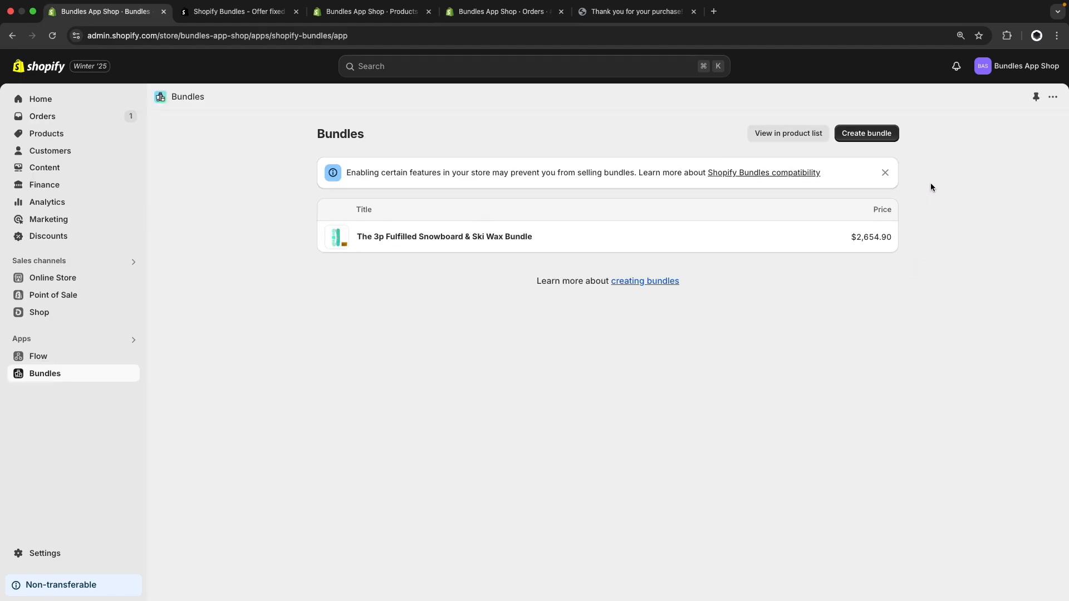
# Start a new bundle in Bundles and add The Compare at Price Snowboard and The Complete Snowboard as its products
pyautogui.click(877, 135)
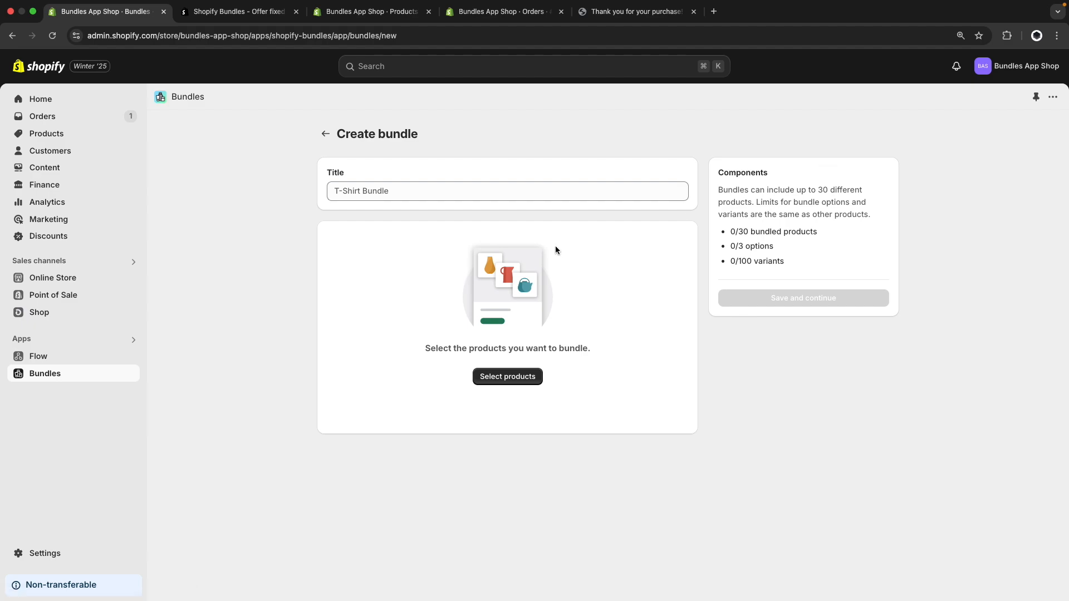
pyautogui.click(528, 383)
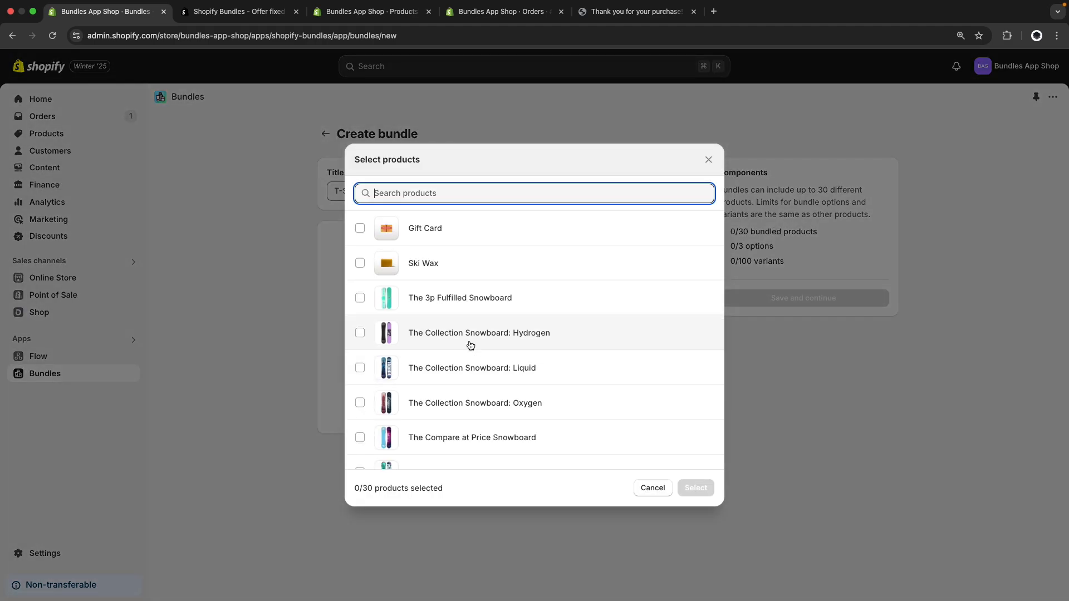
pyautogui.scroll(-2, 473, 356)
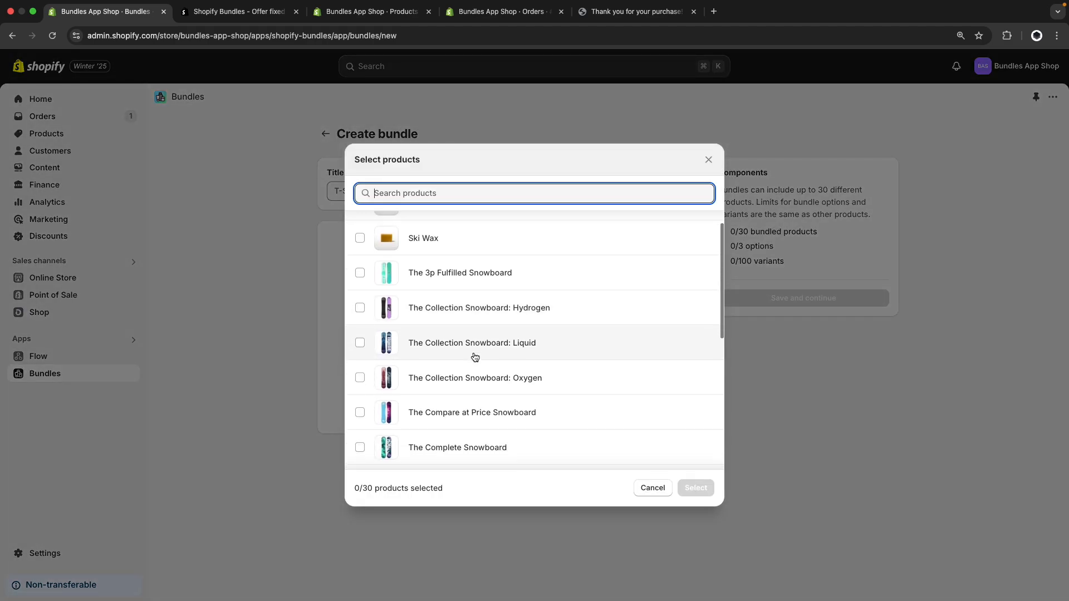
pyautogui.click(456, 408)
pyautogui.click(454, 435)
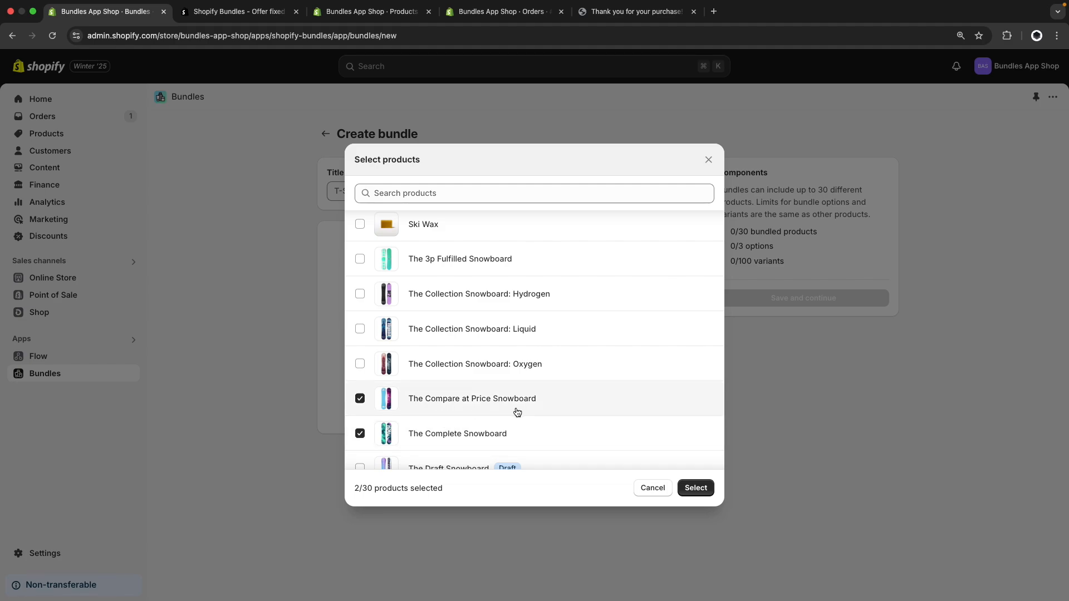
pyautogui.click(696, 488)
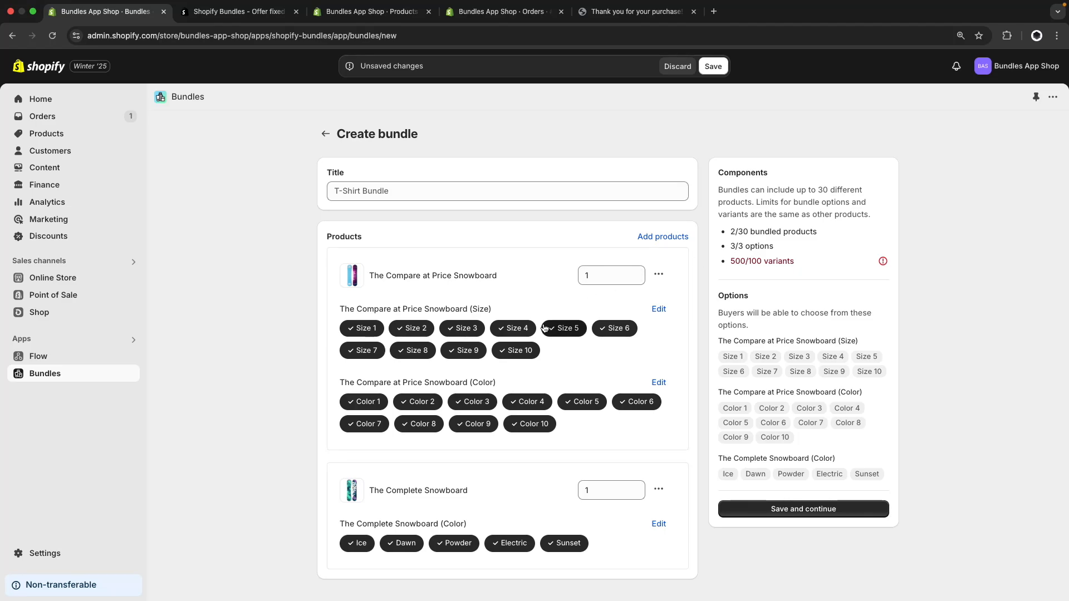
# Calculate the bundle's variant combinations as 10 * 10 * 5 in the launcher's calculator, then close it
pyautogui.hotkey('alt', 'space')
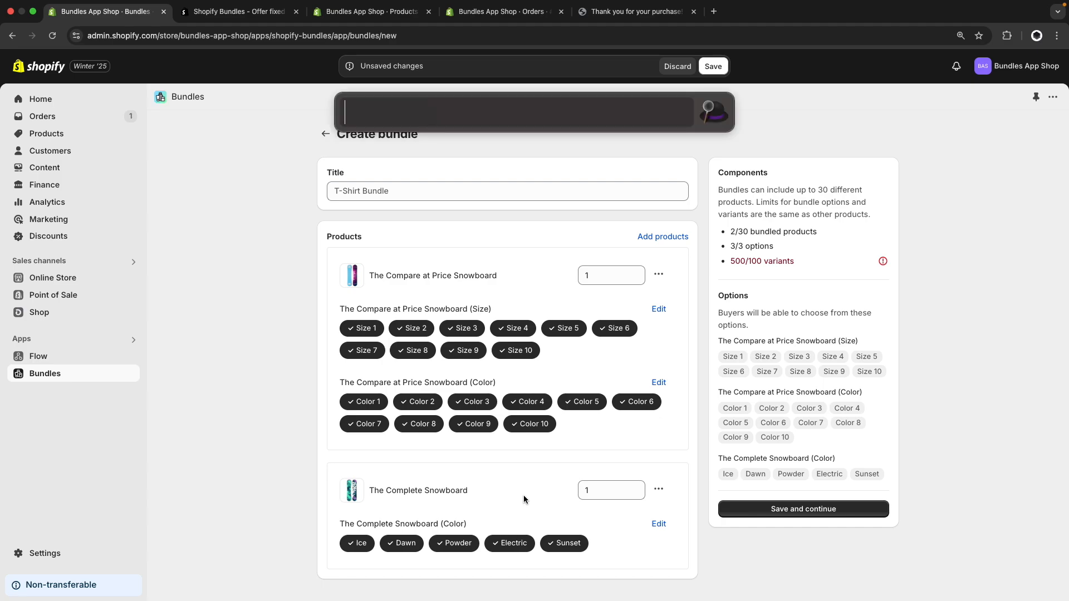
pyautogui.write('10 * 10')
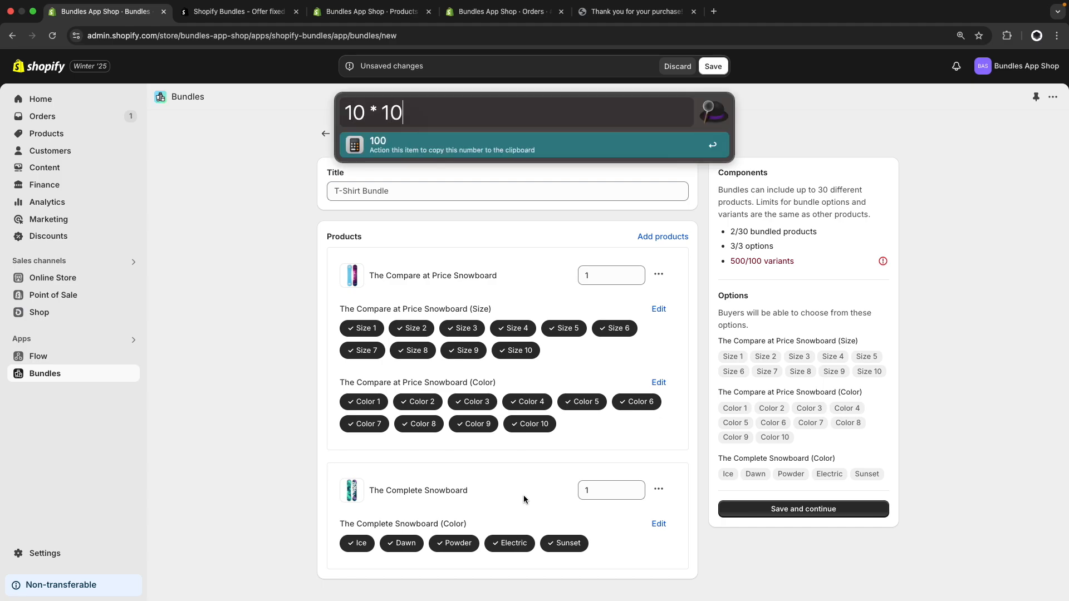
pyautogui.write(' * 5')
pyautogui.press('Escape')
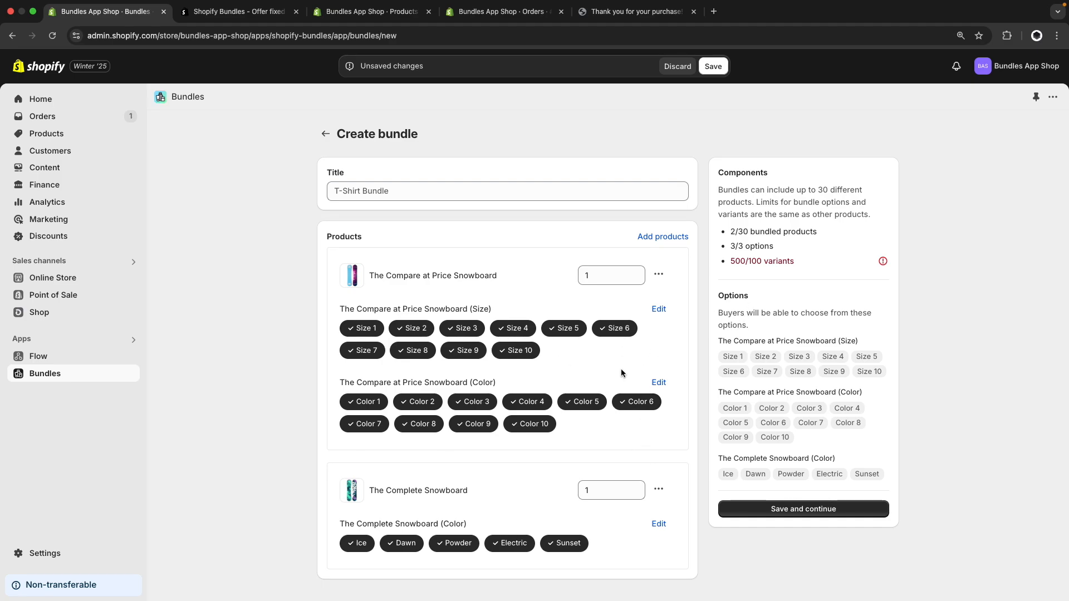
# Exclude Colors 8 to 10 and Sizes 7 to 10 from The Compare at Price Snowboard's options
pyautogui.click(531, 425)
pyautogui.click(480, 425)
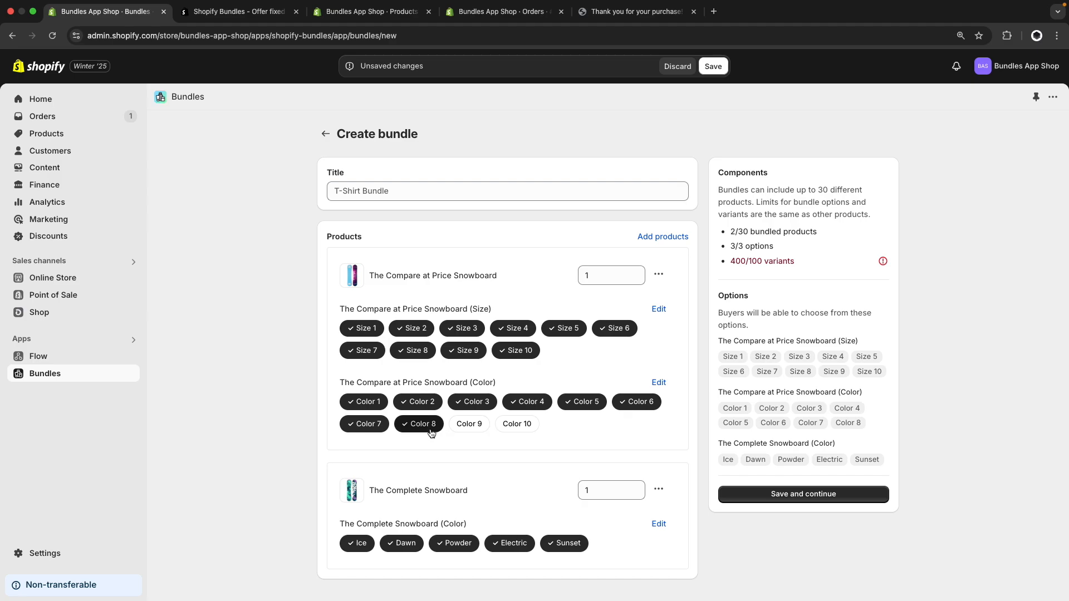
pyautogui.click(425, 427)
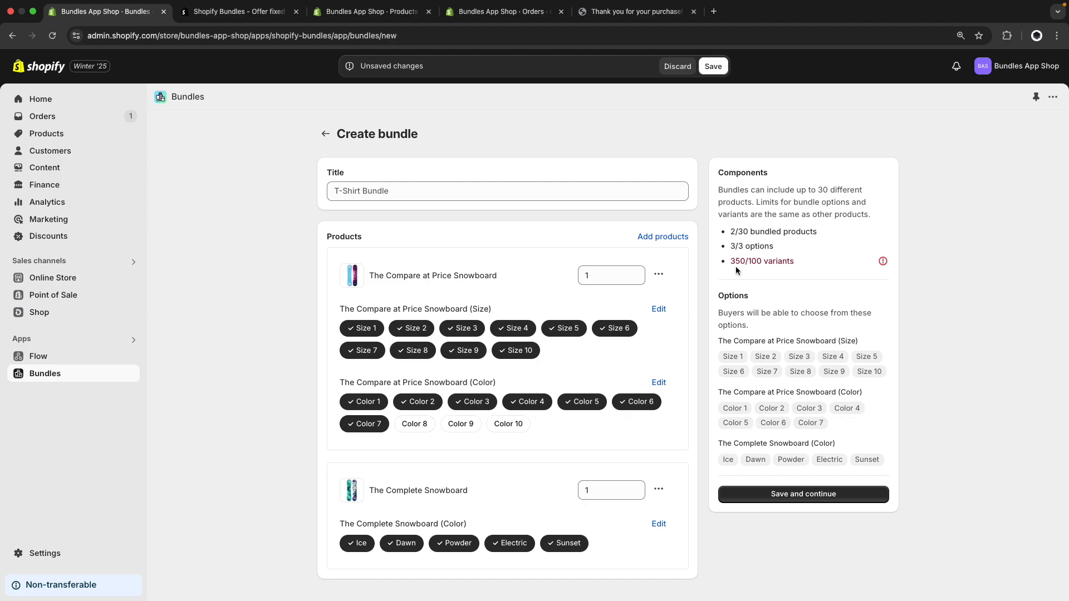
pyautogui.click(517, 351)
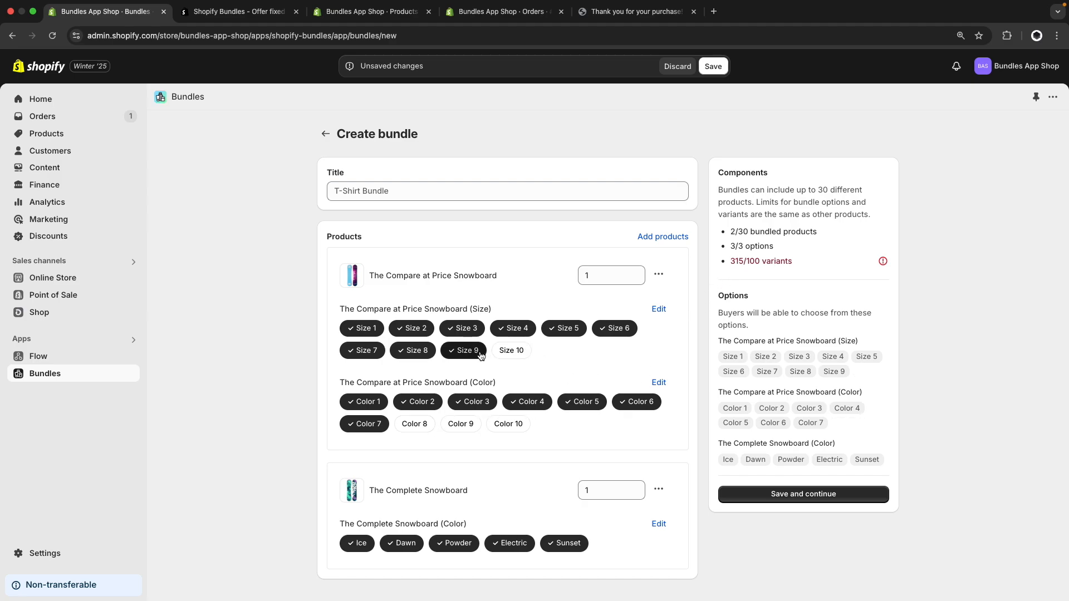
pyautogui.click(464, 351)
pyautogui.click(408, 353)
pyautogui.click(361, 351)
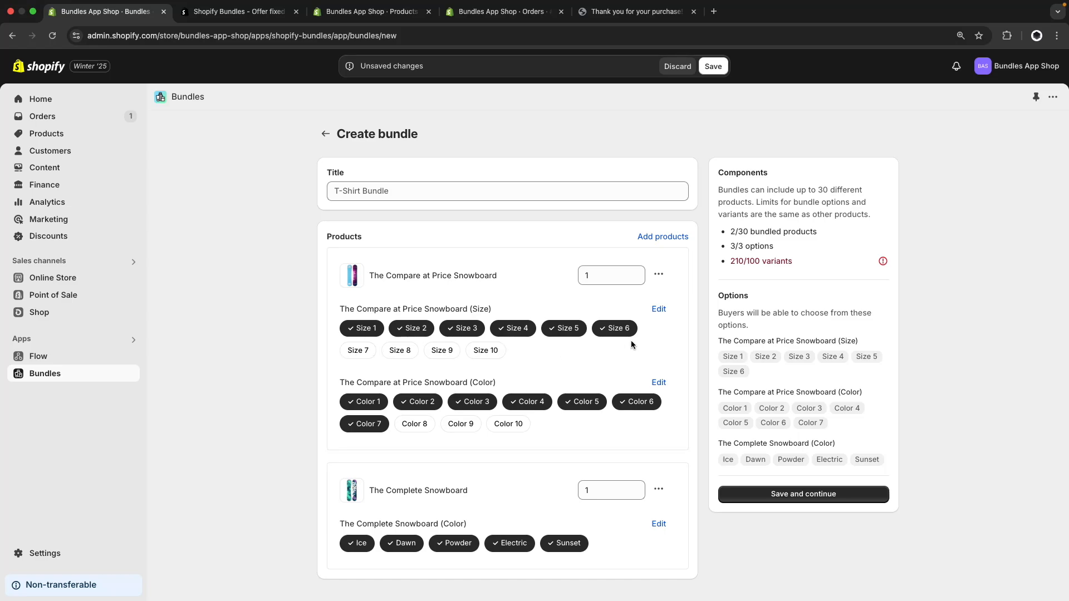
# Exclude Sunset and Electric from The Complete Snowboard's colors and Sizes 5 and 6 from The Compare at Price Snowboard
pyautogui.click(565, 543)
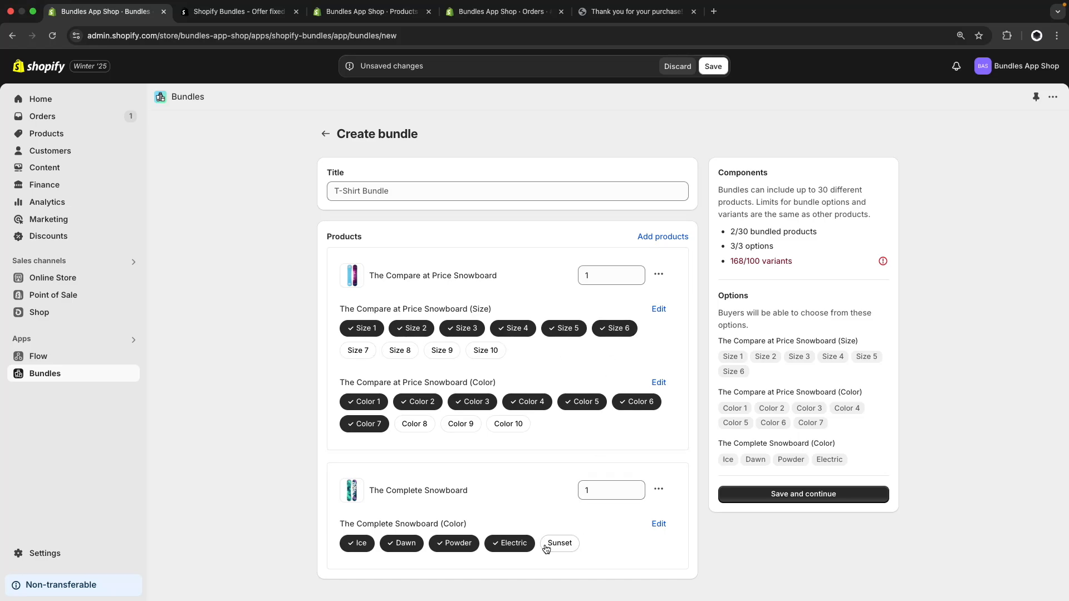
pyautogui.click(531, 546)
pyautogui.click(622, 328)
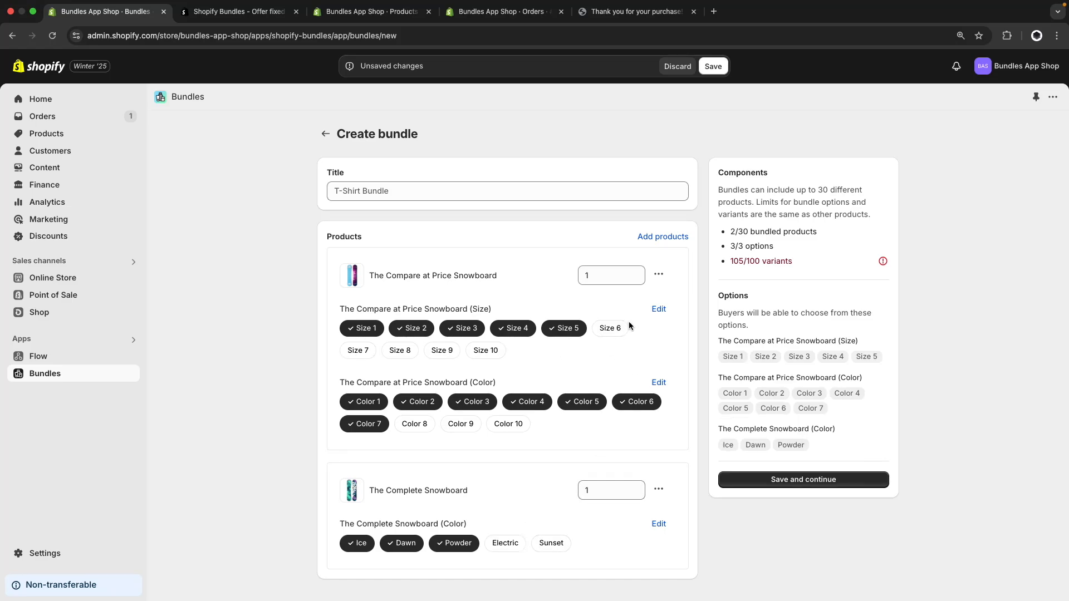
pyautogui.click(564, 328)
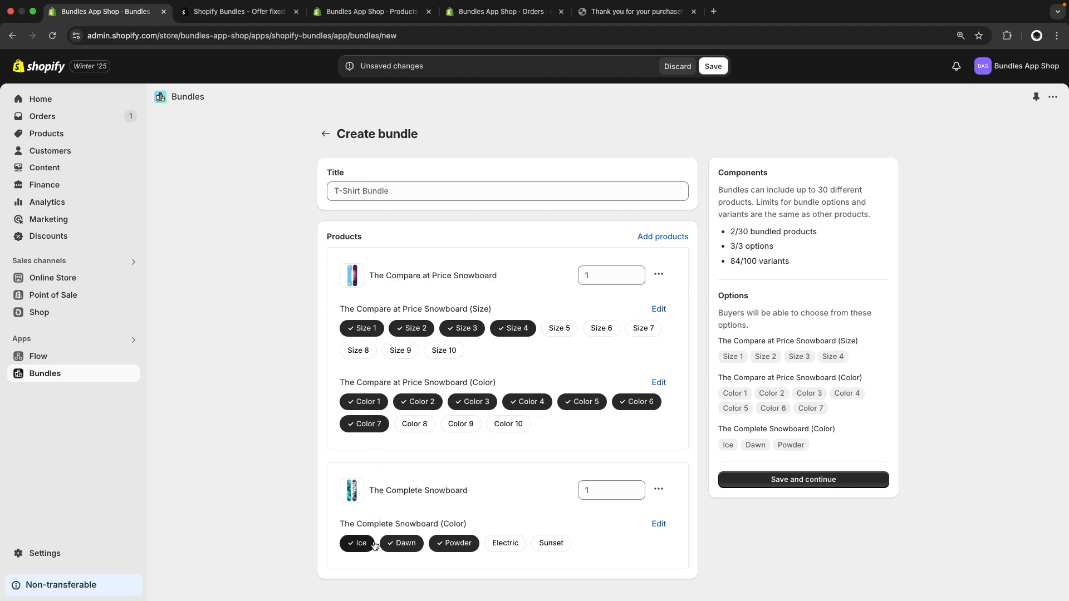
# Calculate the reduced variant combinations as 4*7*3 in the launcher's calculator, then close it
pyautogui.hotkey('alt', 'space')
pyautogui.write('4')
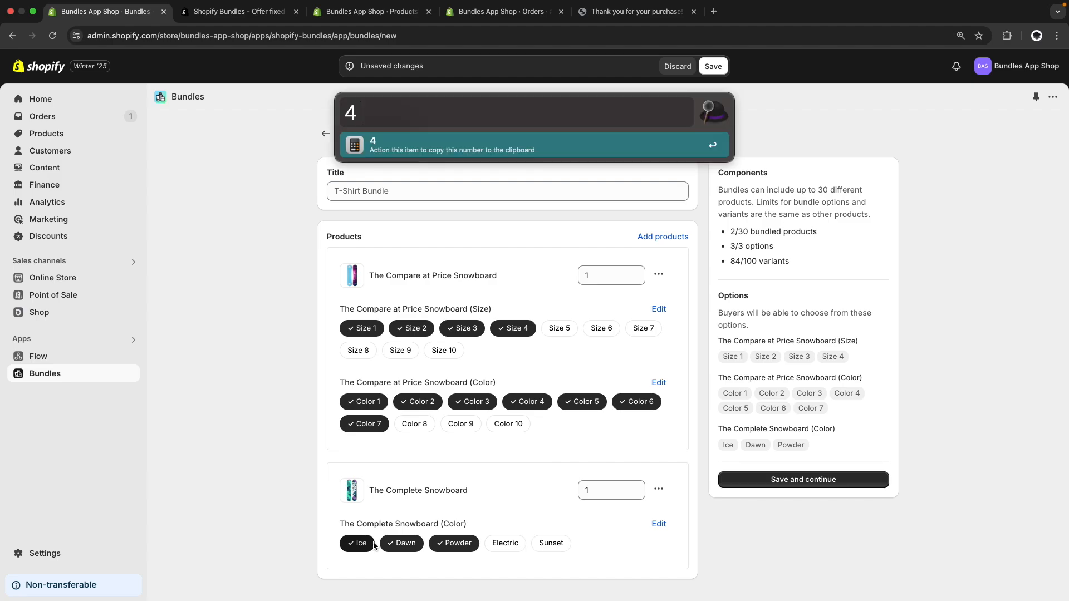
pyautogui.write('*7*3')
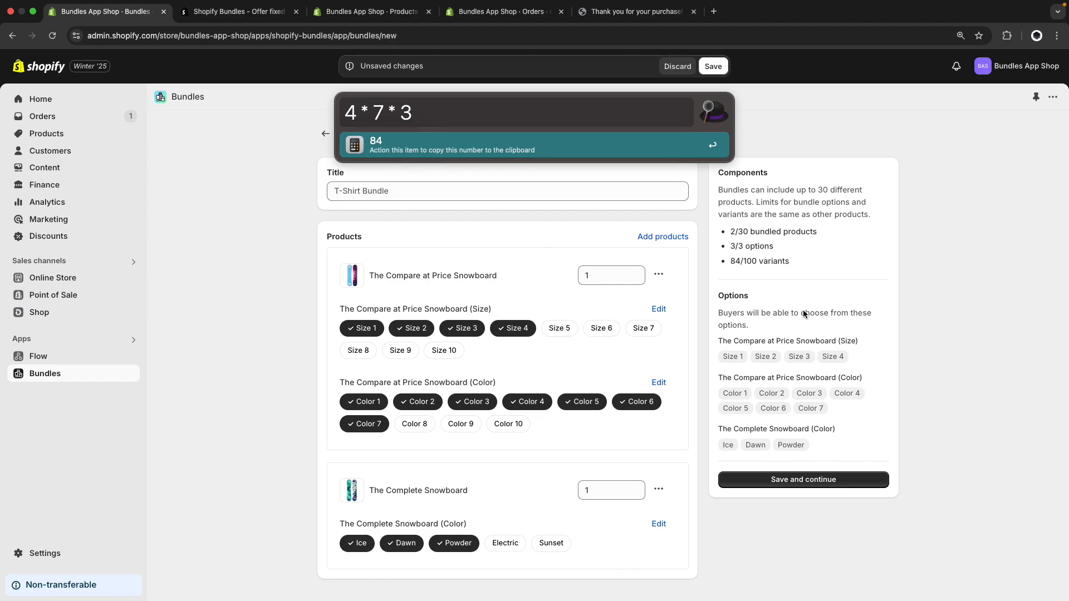
pyautogui.press('Escape')
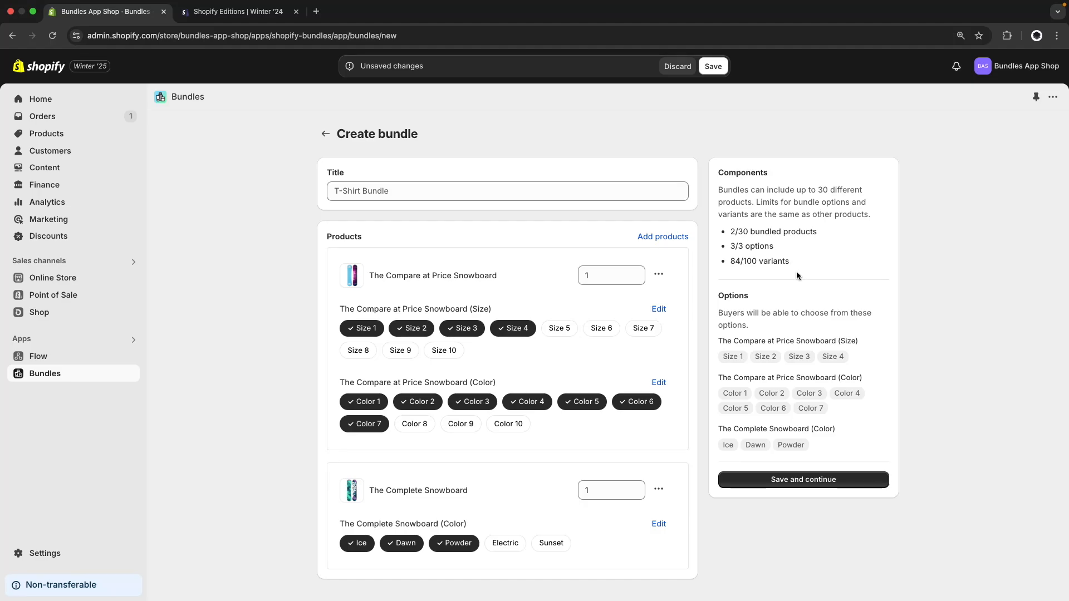
# Check the Shopify Editions Winter '24 page about APIs supporting up to 2,000 variants per product, then return to the bundle
pyautogui.click(241, 17)
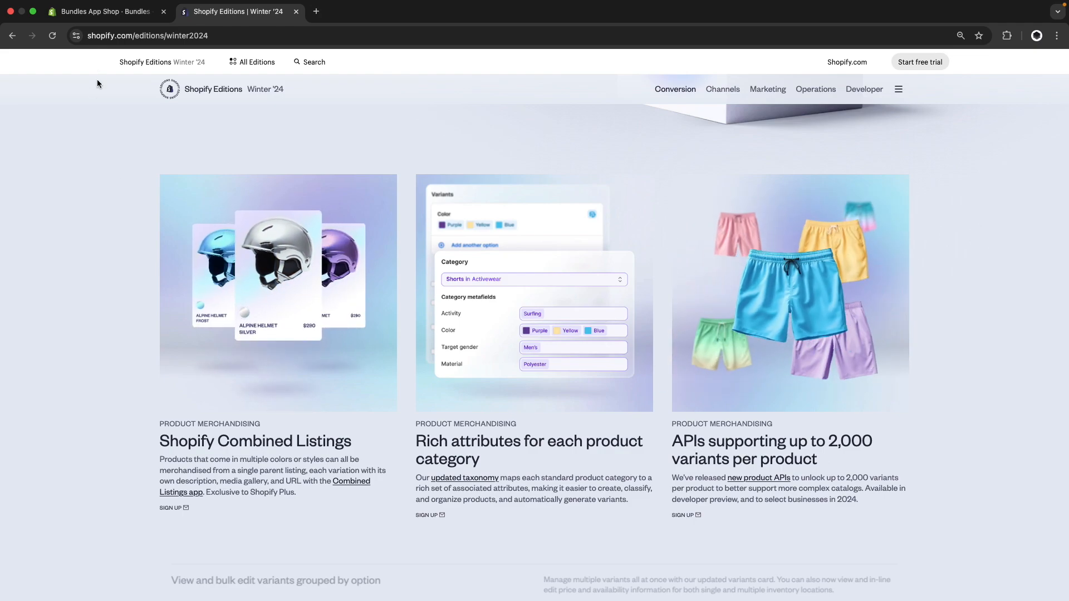
pyautogui.click(103, 12)
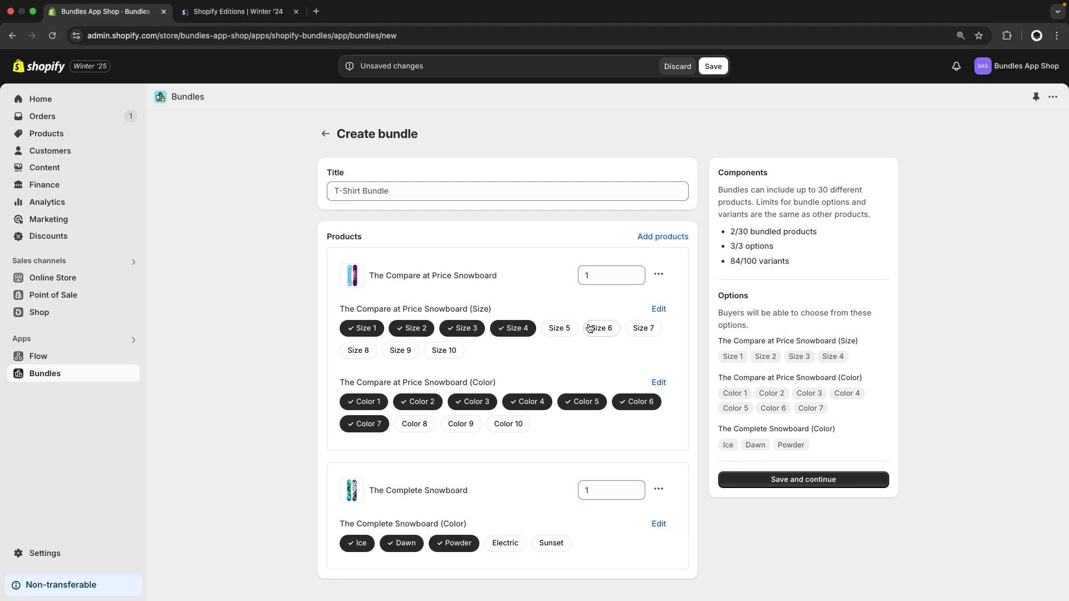
# Add The Collection Snowboard: Liquid to the bundle's products
pyautogui.click(663, 236)
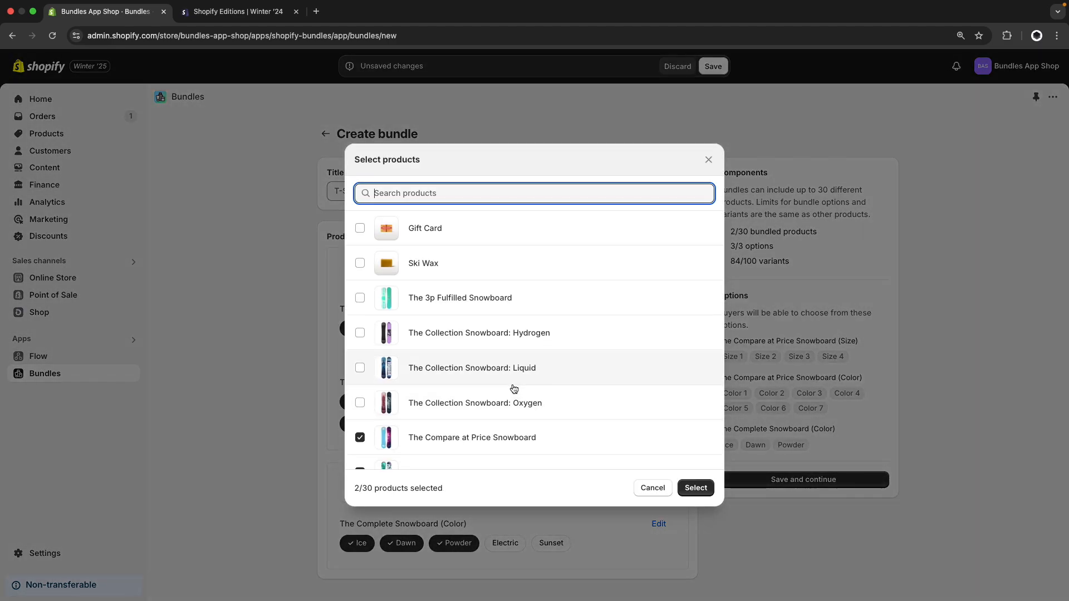
pyautogui.click(543, 373)
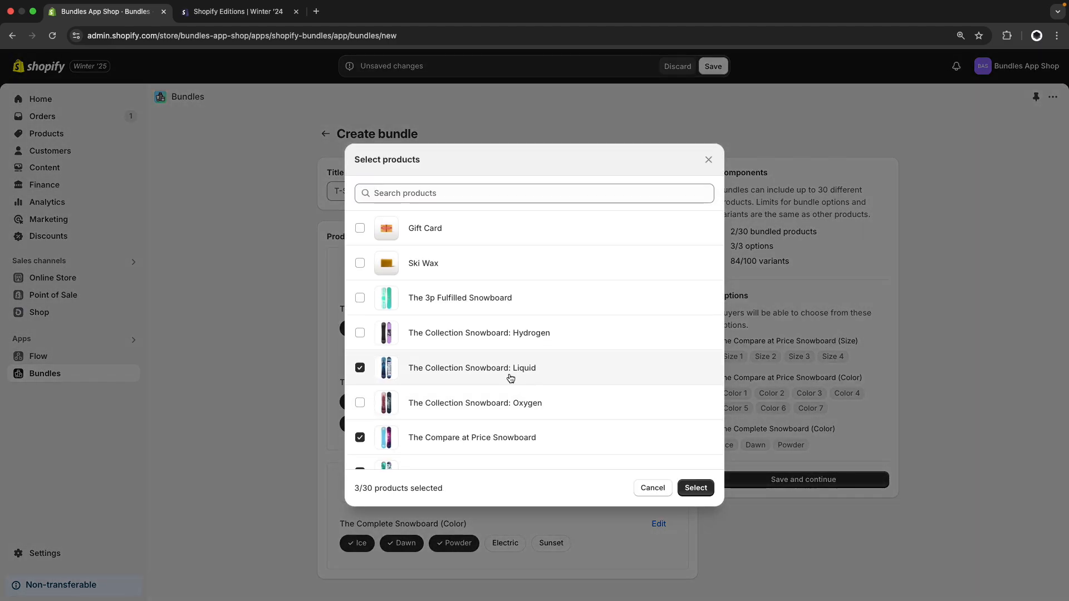
pyautogui.click(700, 489)
# Add The Collection Snowboard: Hydrogen to the bundle's products
pyautogui.scroll(-2, 448, 551)
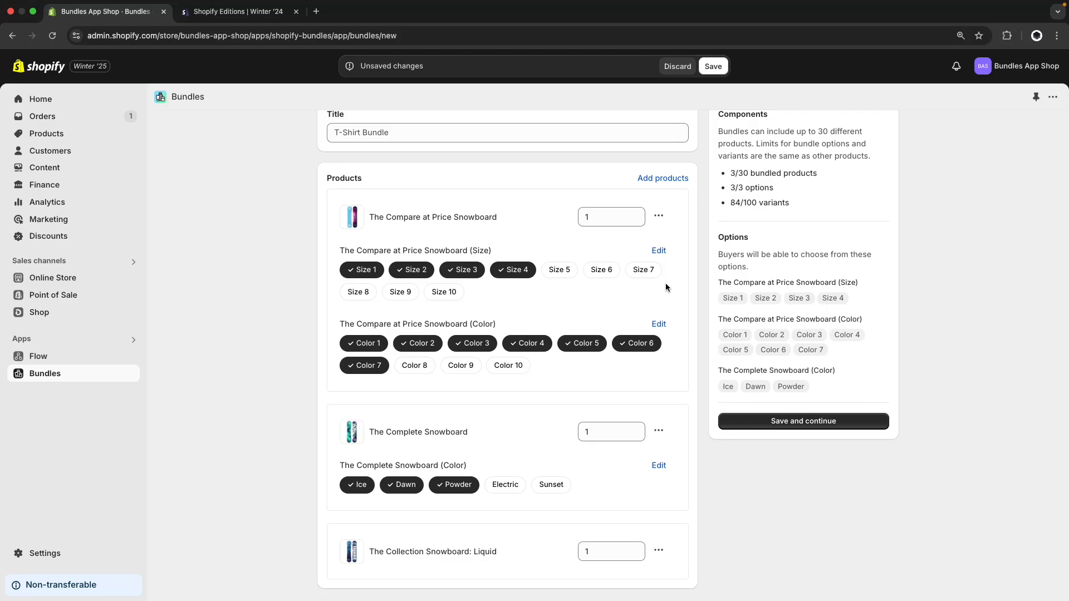
pyautogui.click(663, 180)
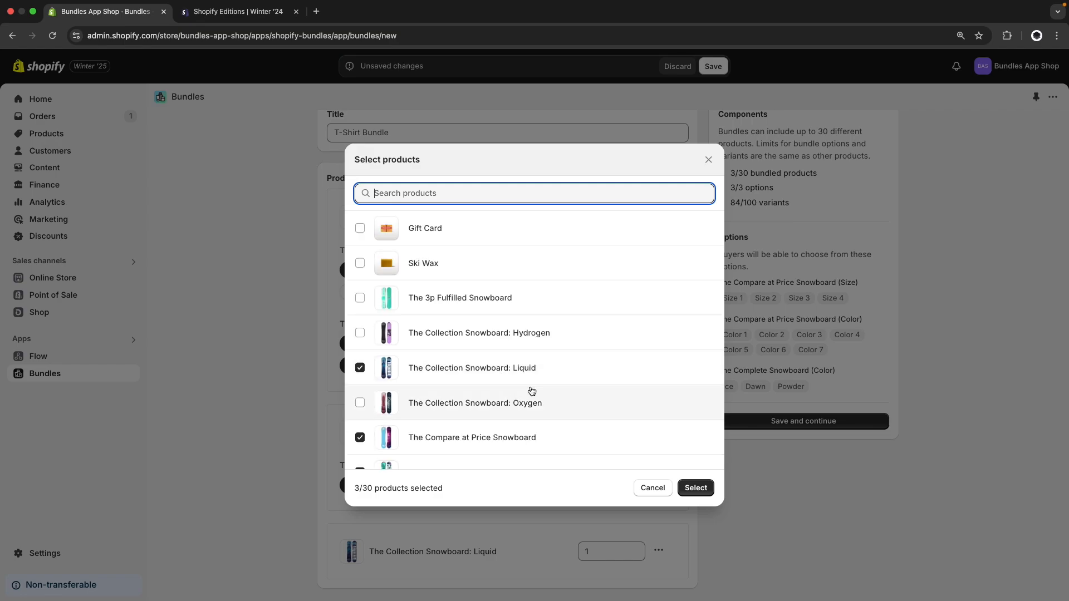
pyautogui.scroll(-2, 534, 393)
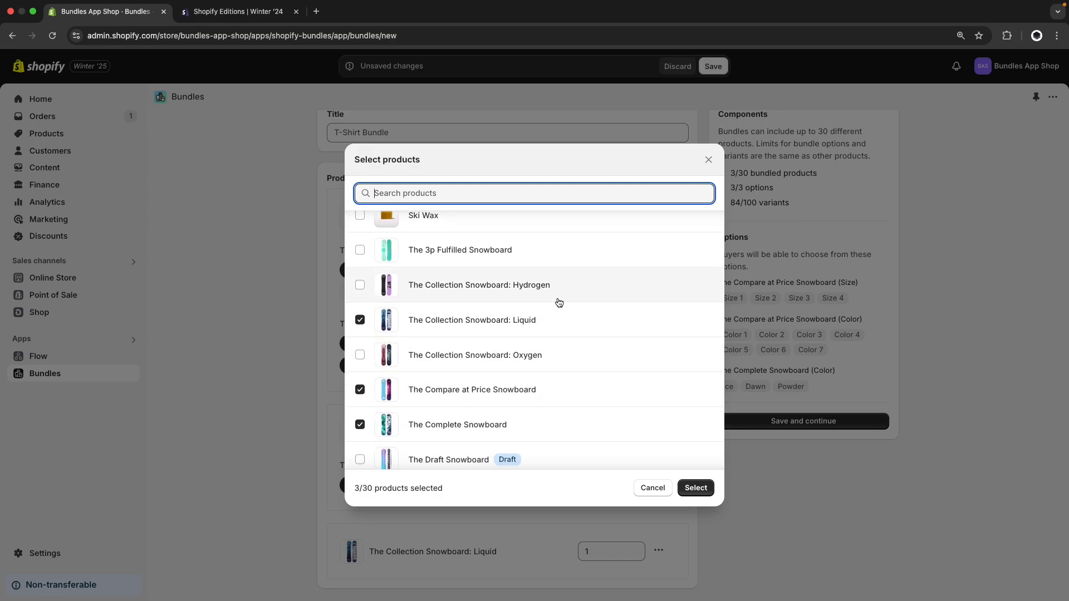
pyautogui.click(697, 488)
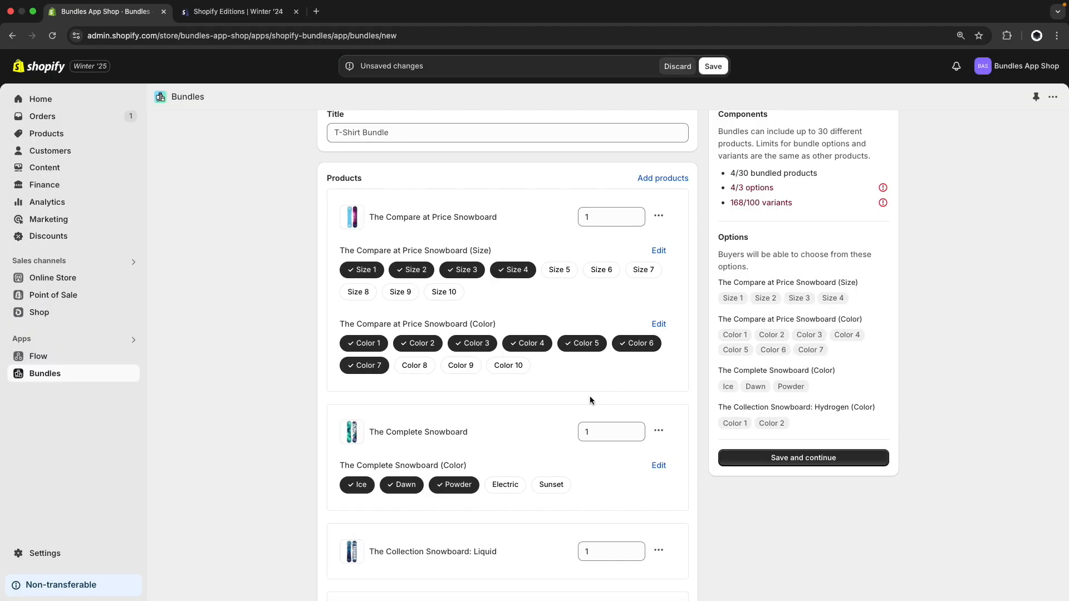
# Exclude Color 2 from The Collection Snowboard: Hydrogen and review the bundle's option and variant limits
pyautogui.scroll(-3, 589, 406)
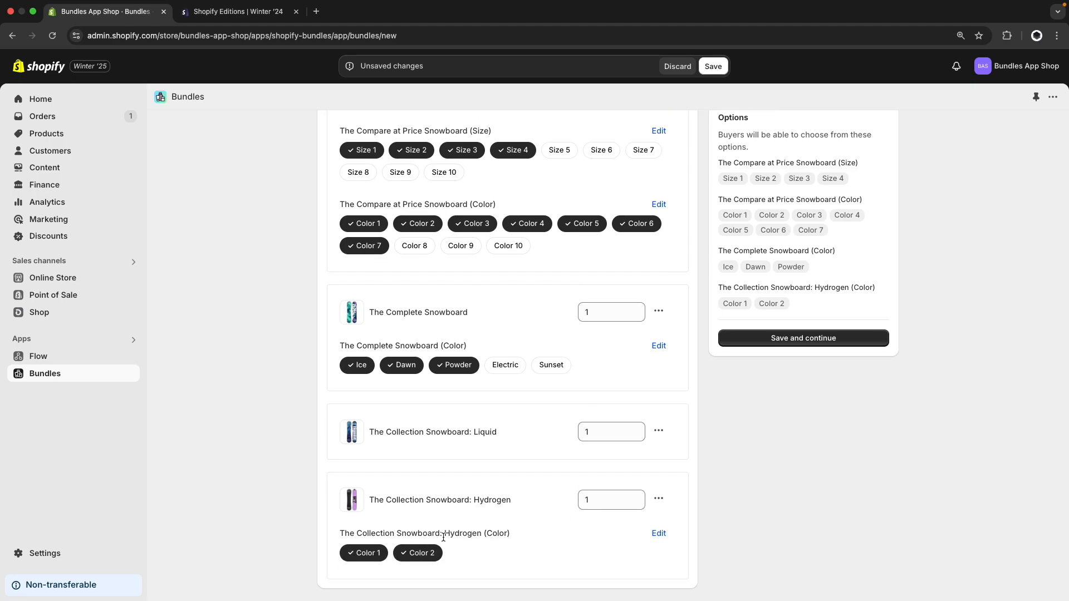
pyautogui.scroll(3, 464, 537)
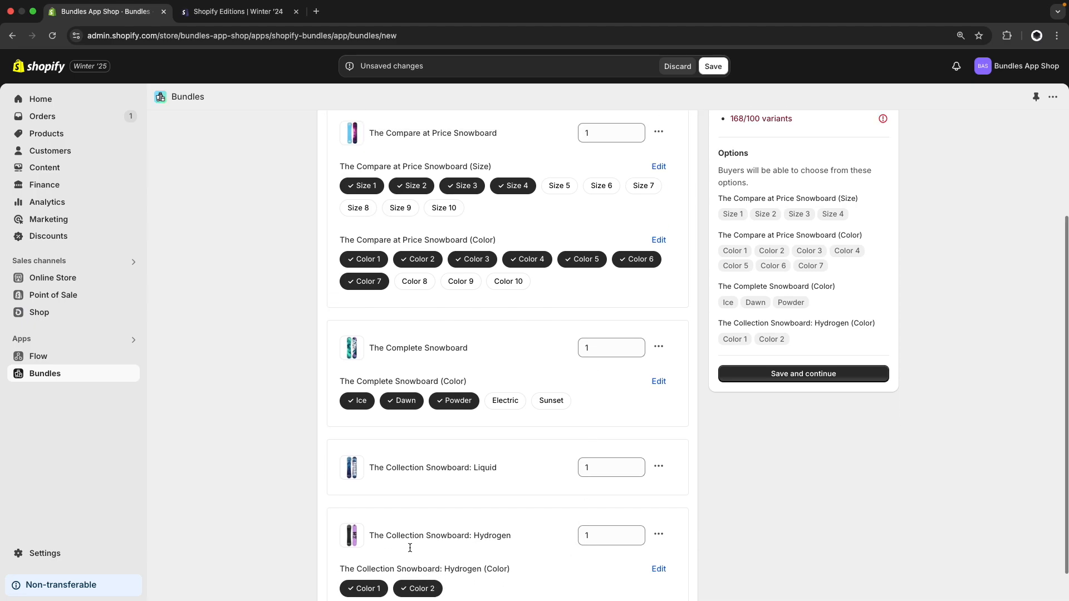
pyautogui.scroll(-3, 421, 530)
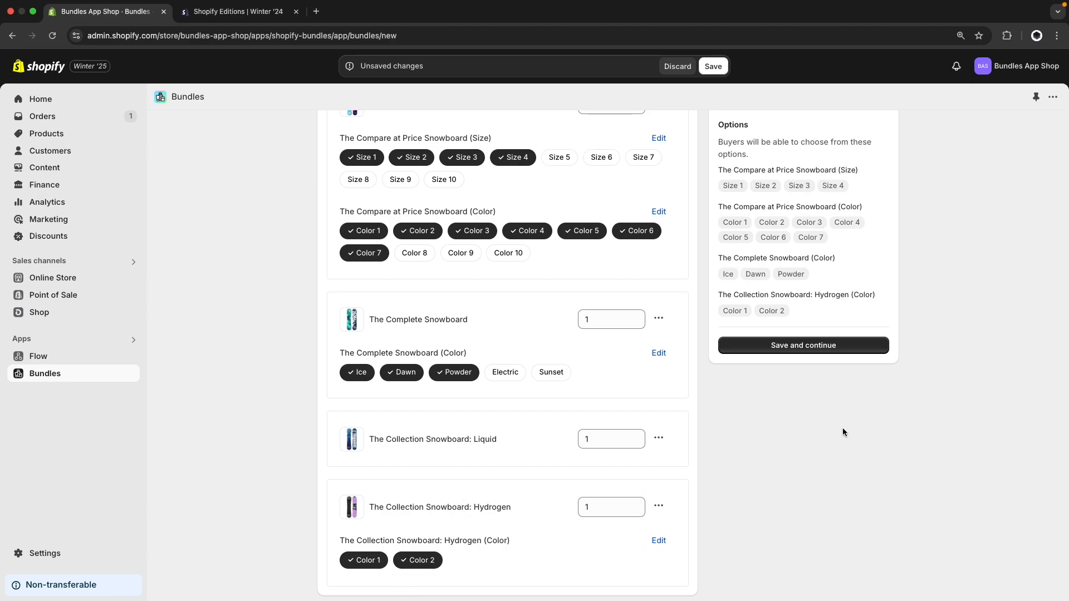
pyautogui.scroll(5, 843, 427)
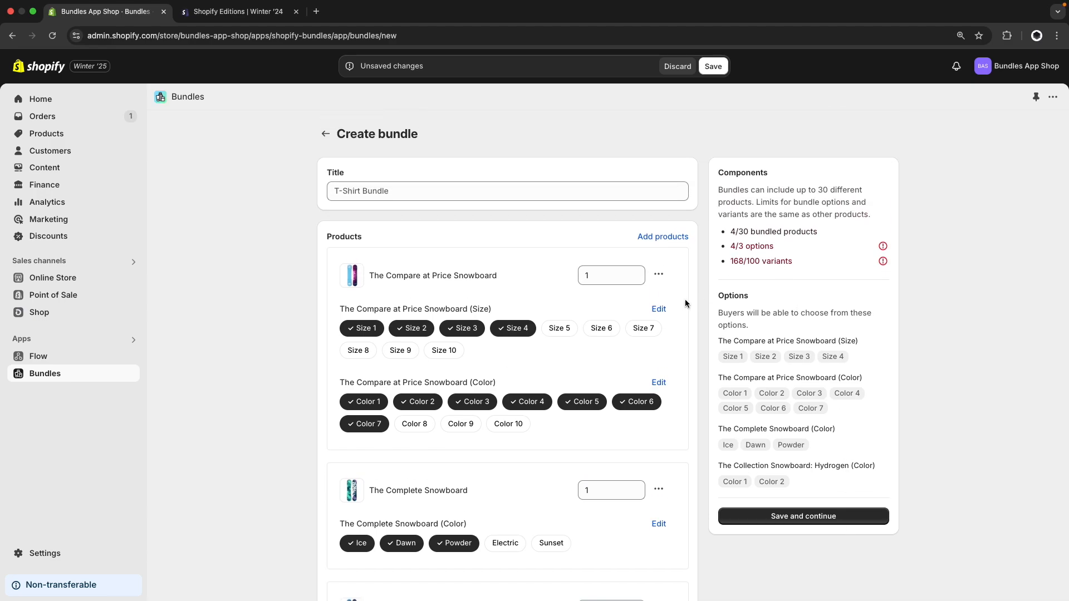
pyautogui.scroll(-4, 700, 354)
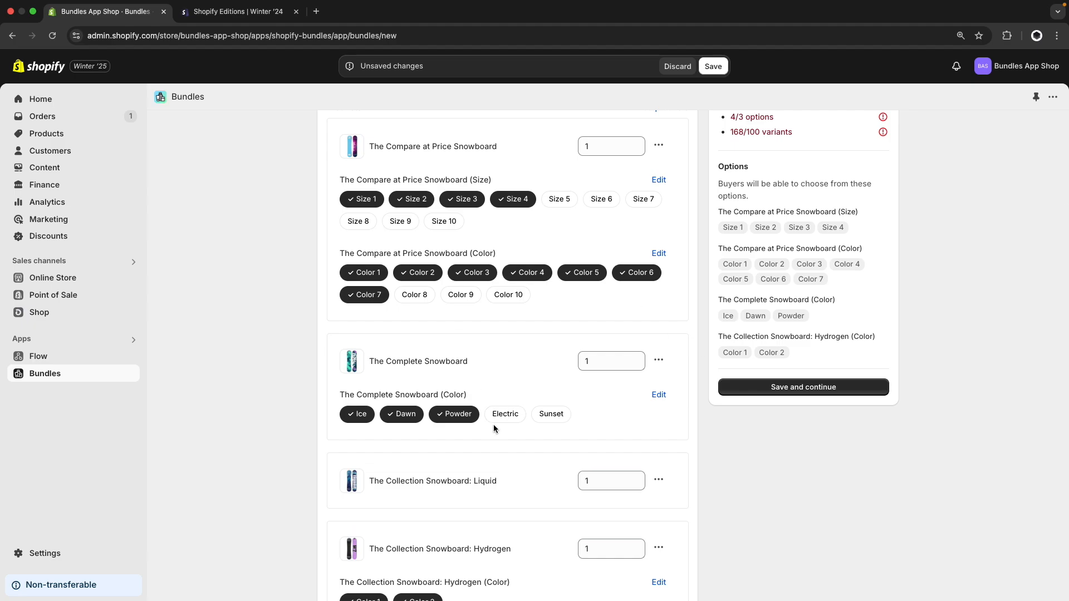
pyautogui.scroll(-2, 508, 453)
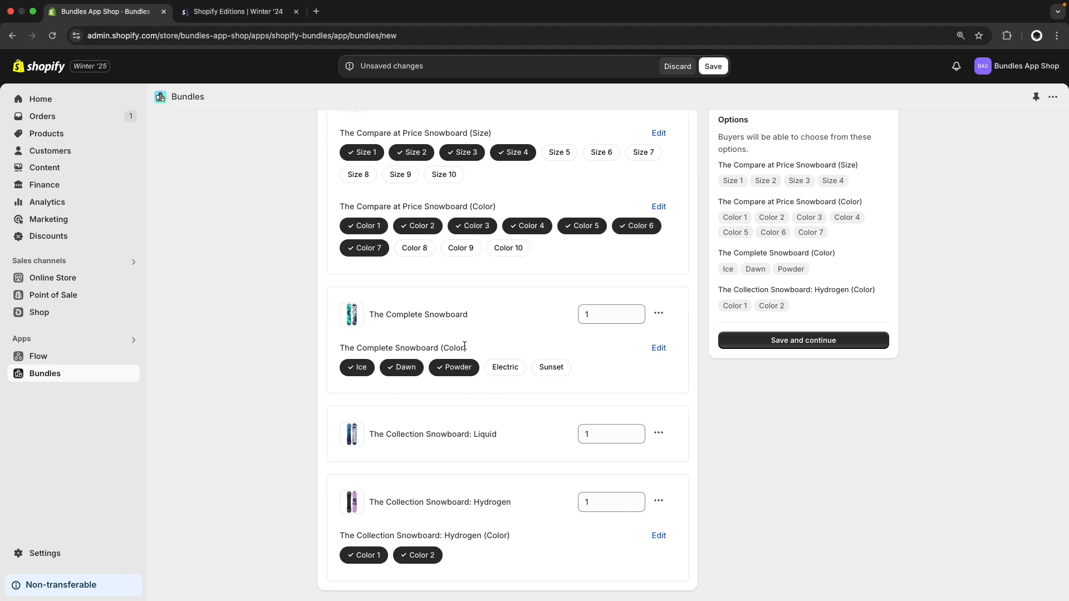
pyautogui.click(435, 557)
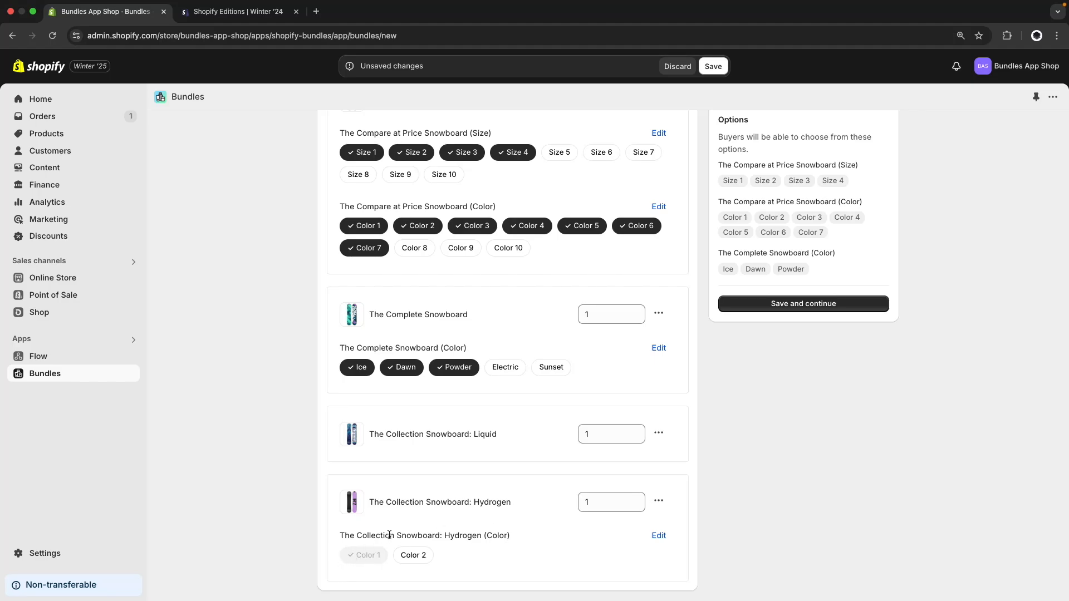
pyautogui.scroll(3, 389, 535)
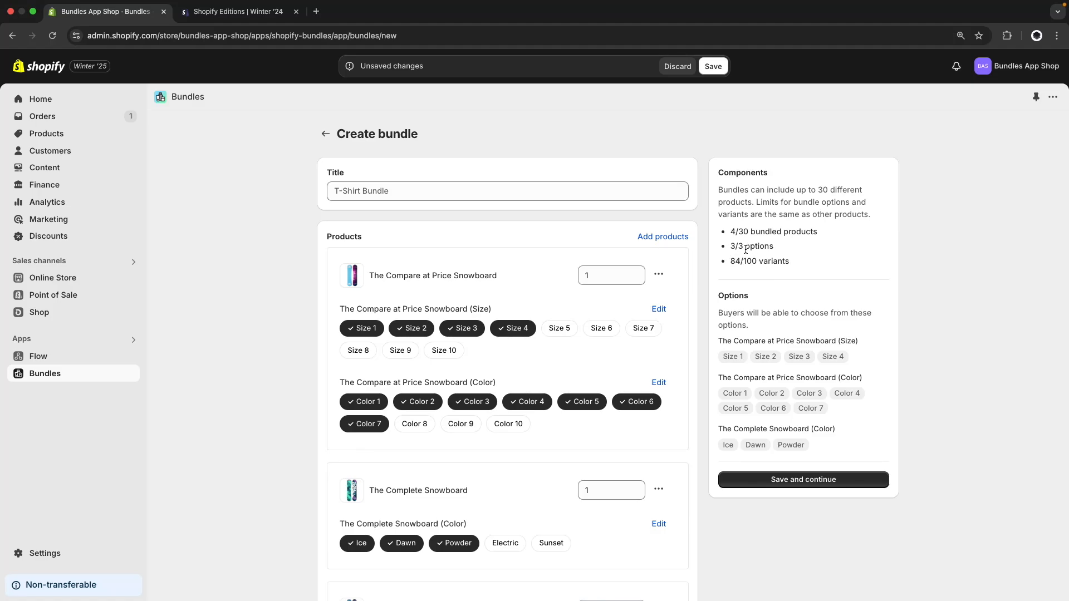
pyautogui.scroll(-3, 742, 257)
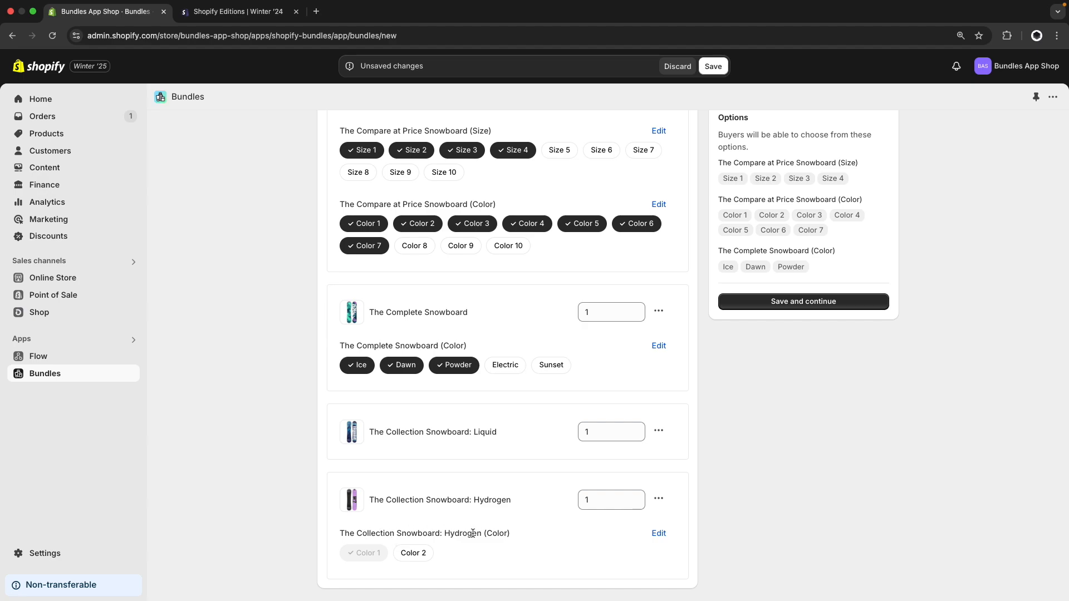
pyautogui.scroll(2, 412, 312)
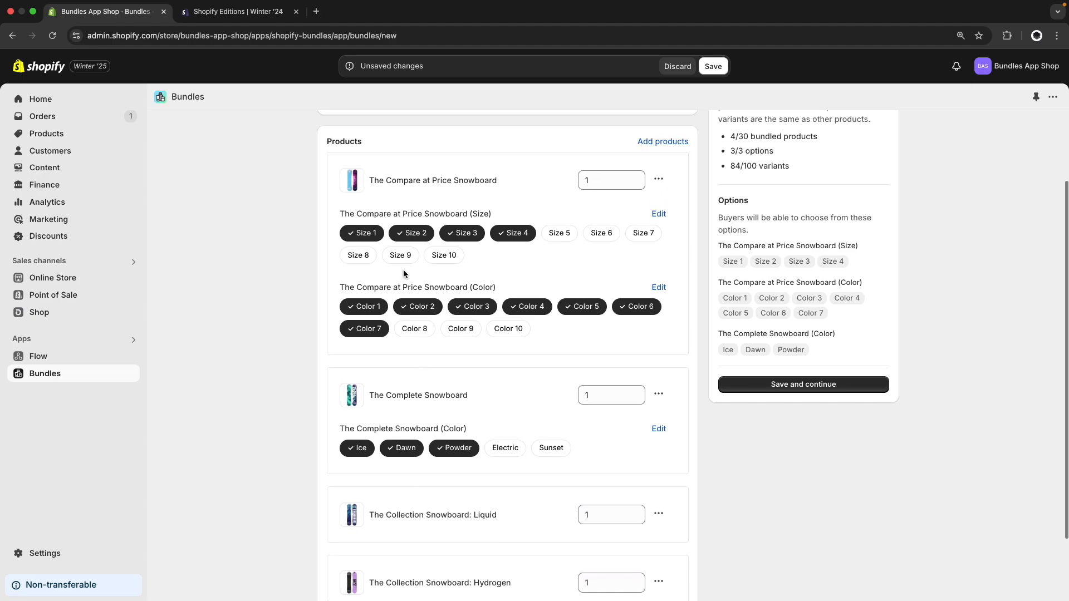
pyautogui.scroll(-2, 437, 265)
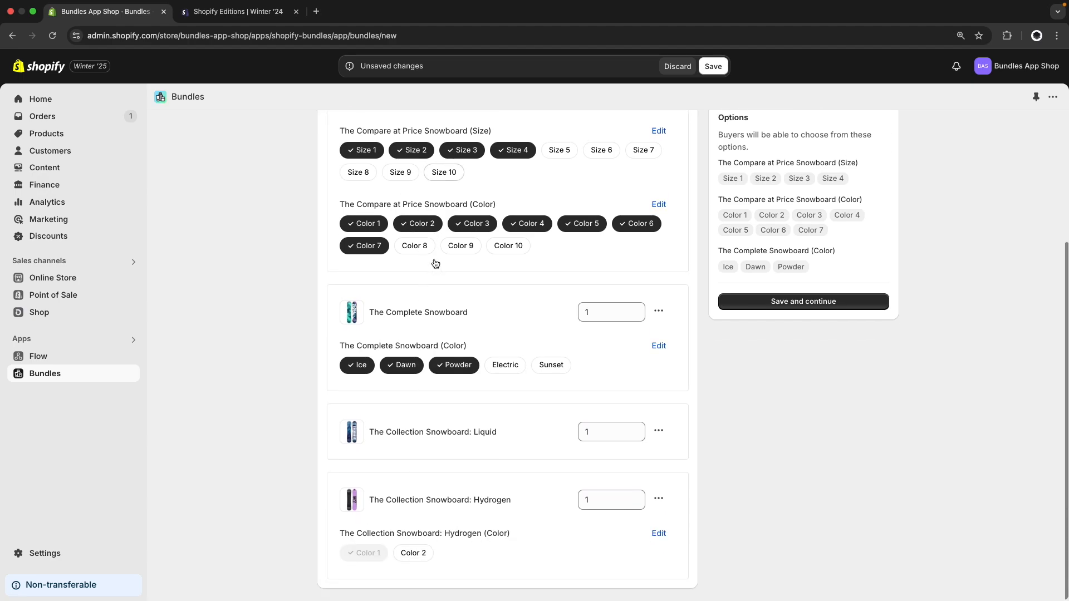
# Include Color 2 of The Collection Snowboard: Hydrogen again and exclude Powder and Dawn from The Complete Snowboard's colors
pyautogui.click(421, 554)
pyautogui.scroll(3, 527, 403)
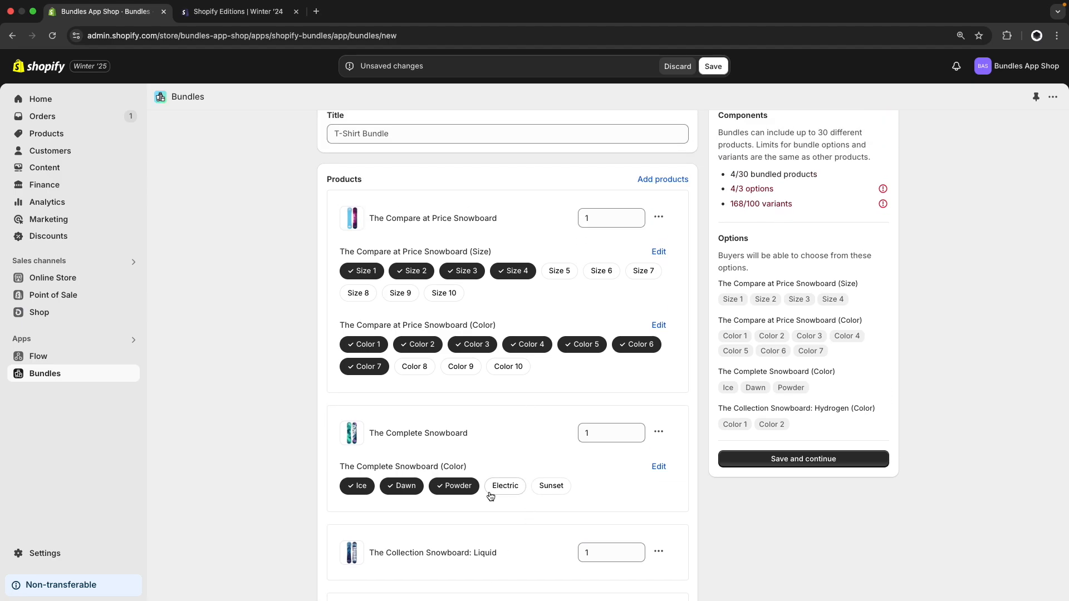
pyautogui.click(456, 486)
pyautogui.click(404, 486)
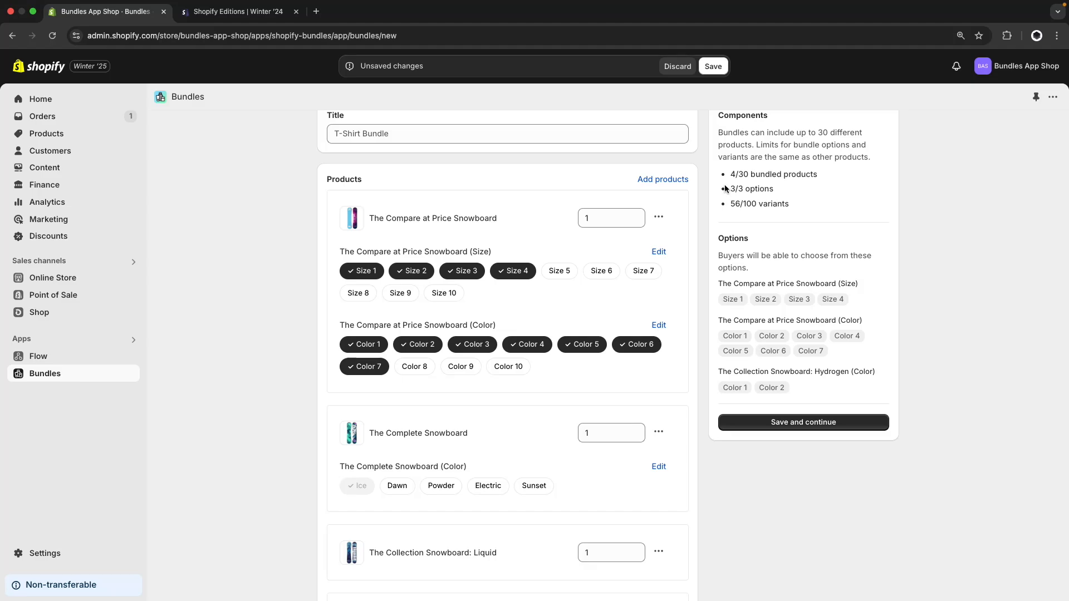
# Include Dawn and Powder for The Complete Snowboard again and exclude Color 2 from The Collection Snowboard: Hydrogen
pyautogui.scroll(-2, 562, 352)
pyautogui.click(401, 374)
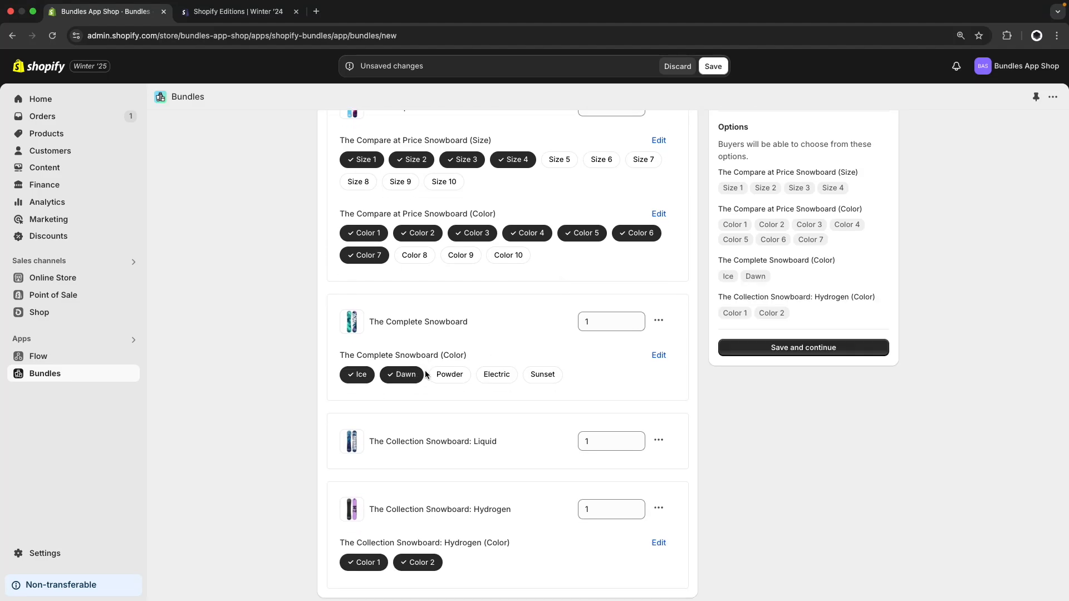
pyautogui.click(440, 374)
pyautogui.click(417, 563)
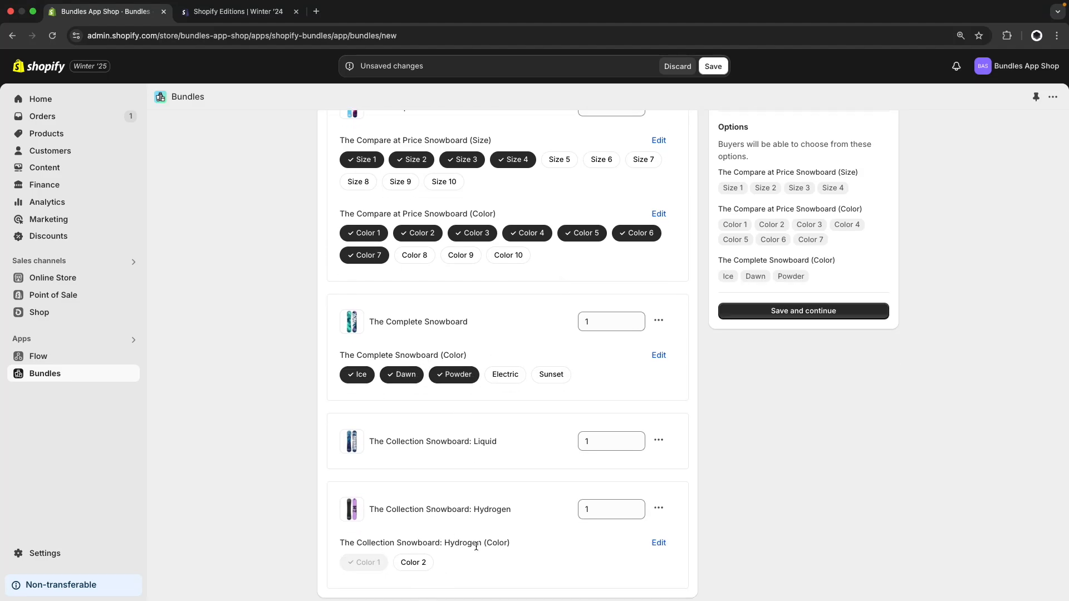
# Set the quantity of The Compare at Price Snowboard to 2 in the bundle
pyautogui.scroll(3, 476, 547)
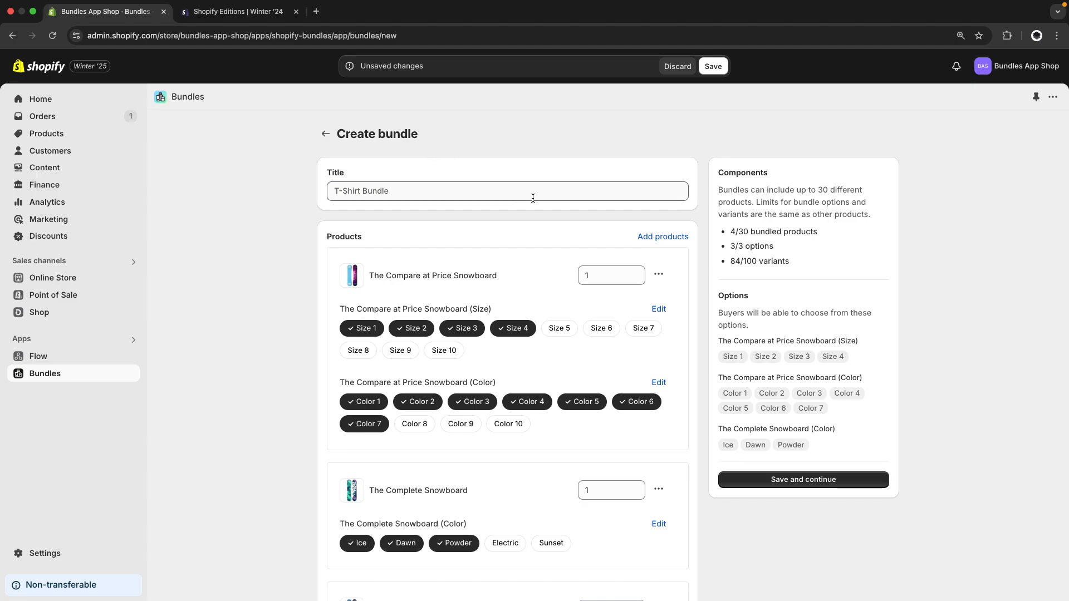
pyautogui.click(596, 269)
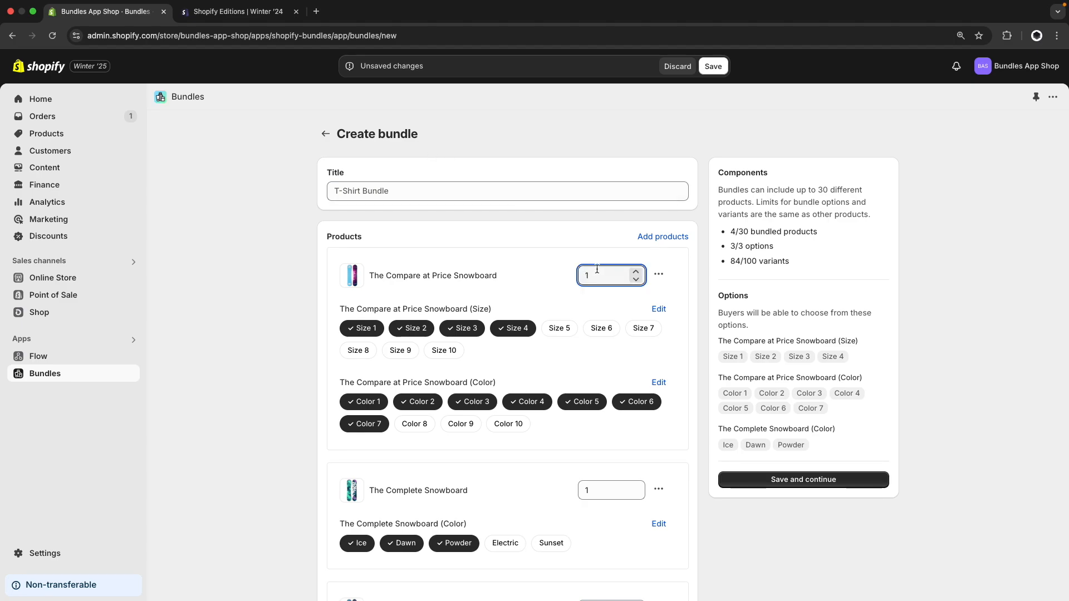
pyautogui.click(636, 272)
pyautogui.scroll(-4, 660, 419)
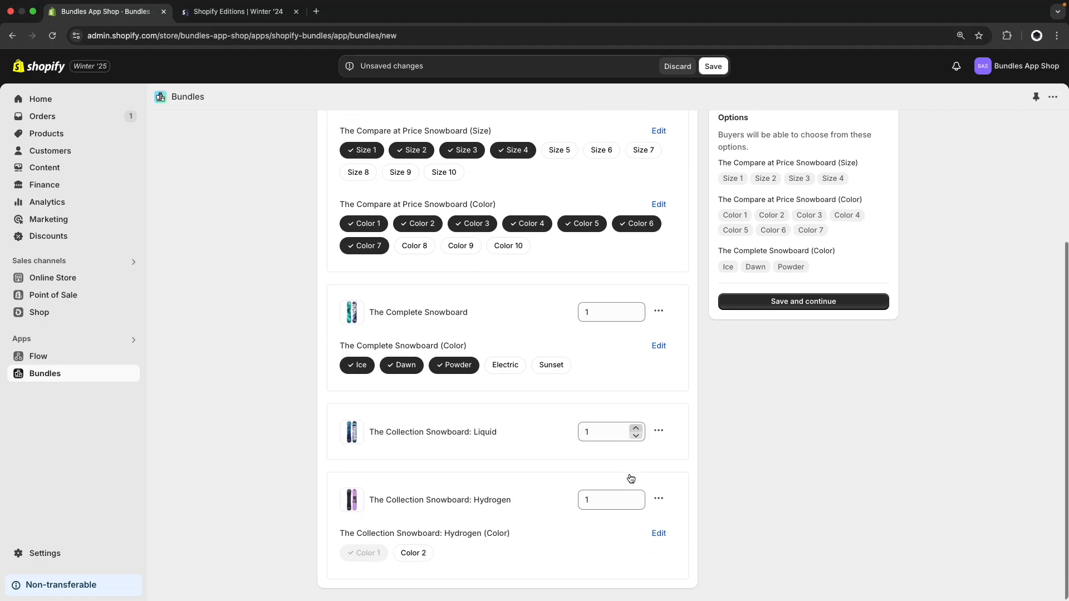
pyautogui.scroll(4, 630, 479)
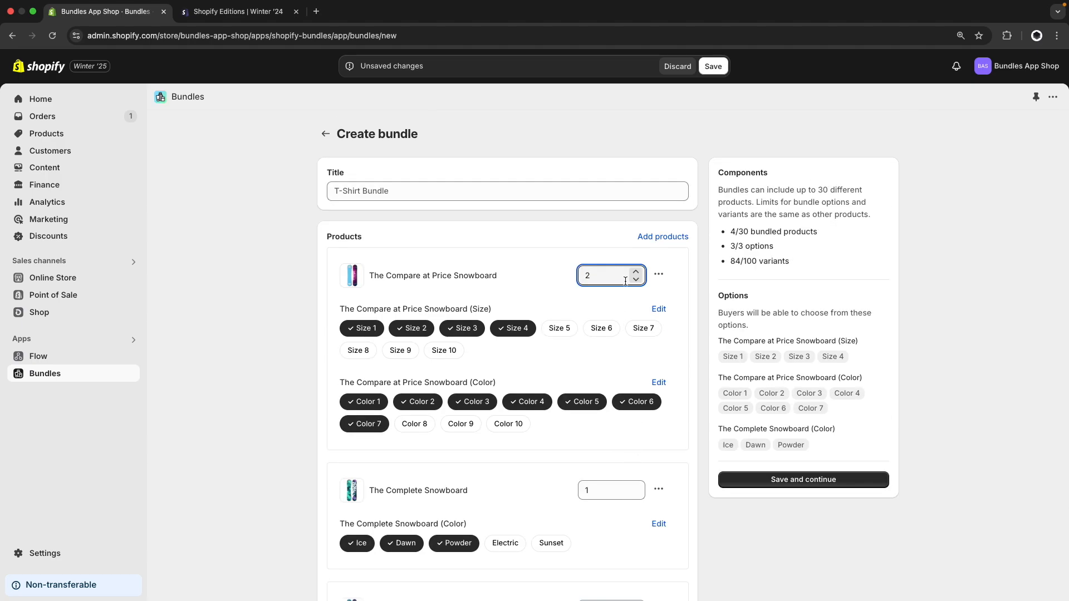
# Try adding quantity as an option for The Compare at Price Snowboard, then cancel the new option
pyautogui.click(658, 273)
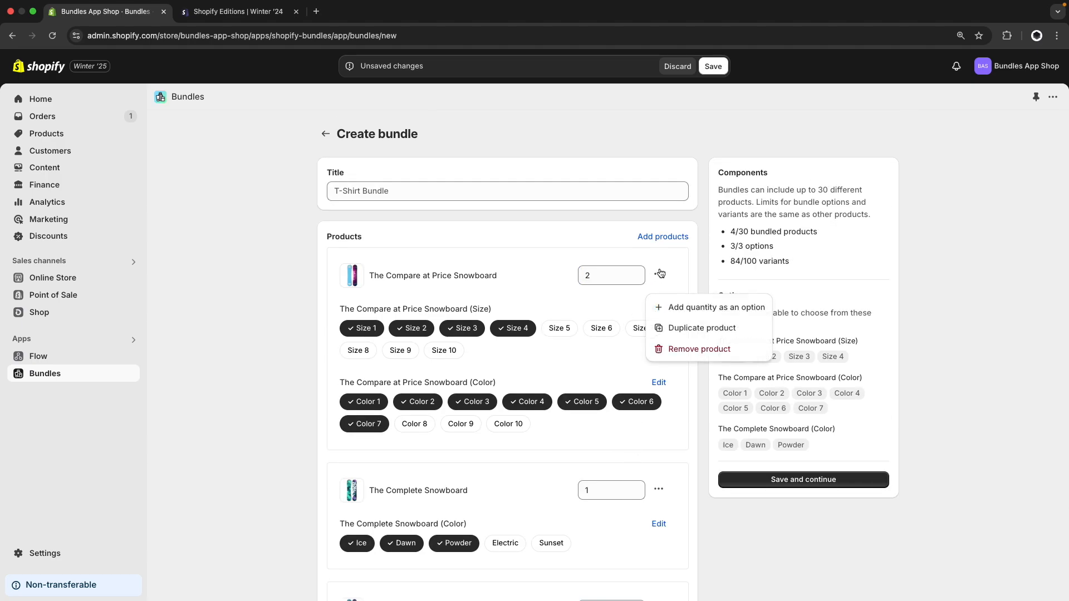
pyautogui.click(692, 305)
pyautogui.scroll(-1, 551, 432)
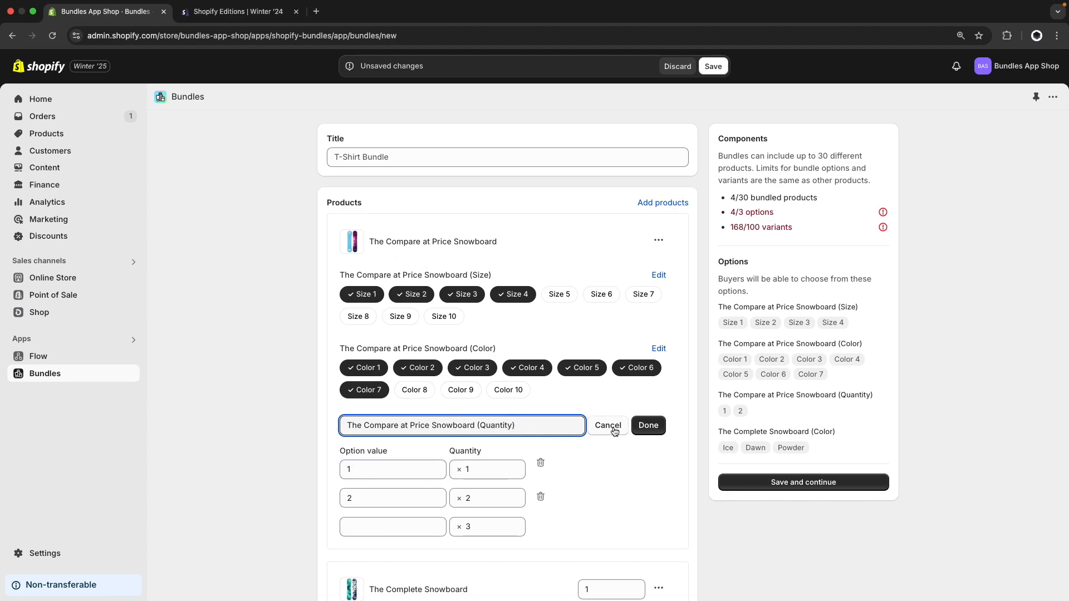
pyautogui.click(659, 244)
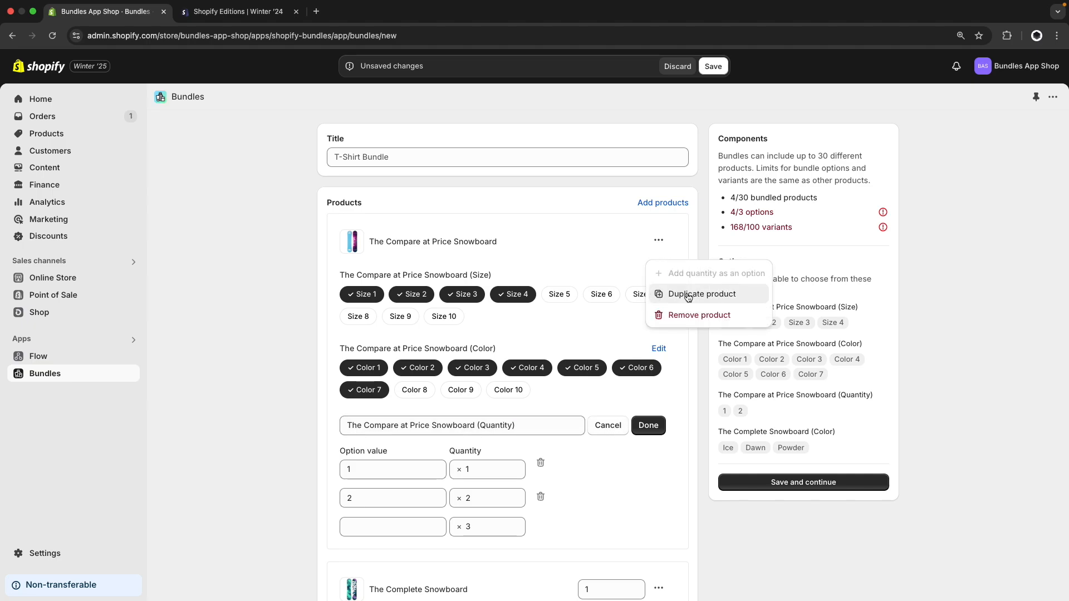
pyautogui.click(616, 427)
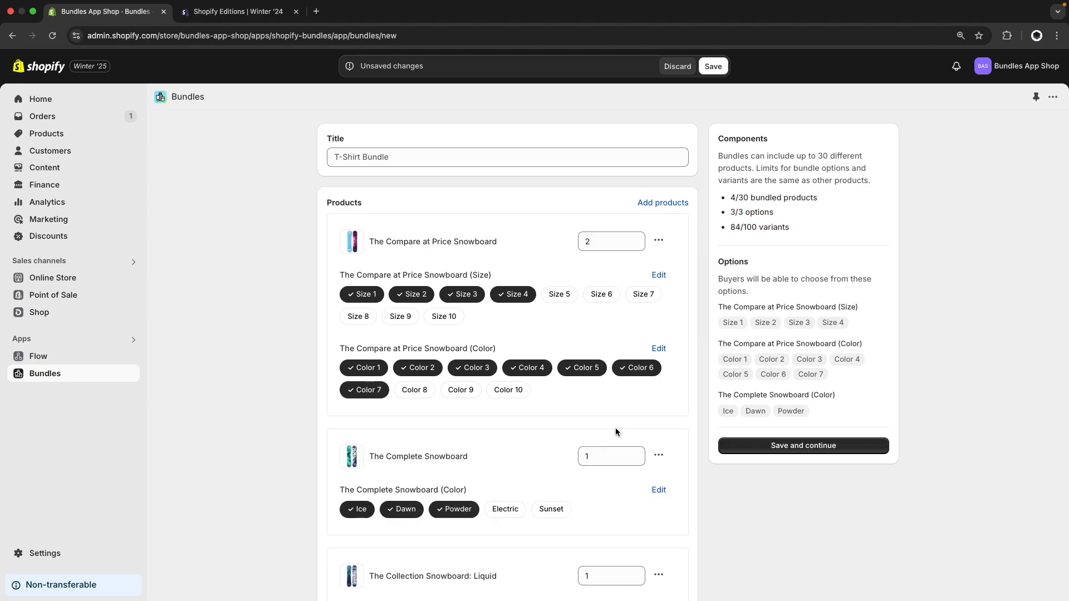
# Rename The Compare at Price Snowboard's size option to "Snowboard 1 Size"
pyautogui.click(659, 275)
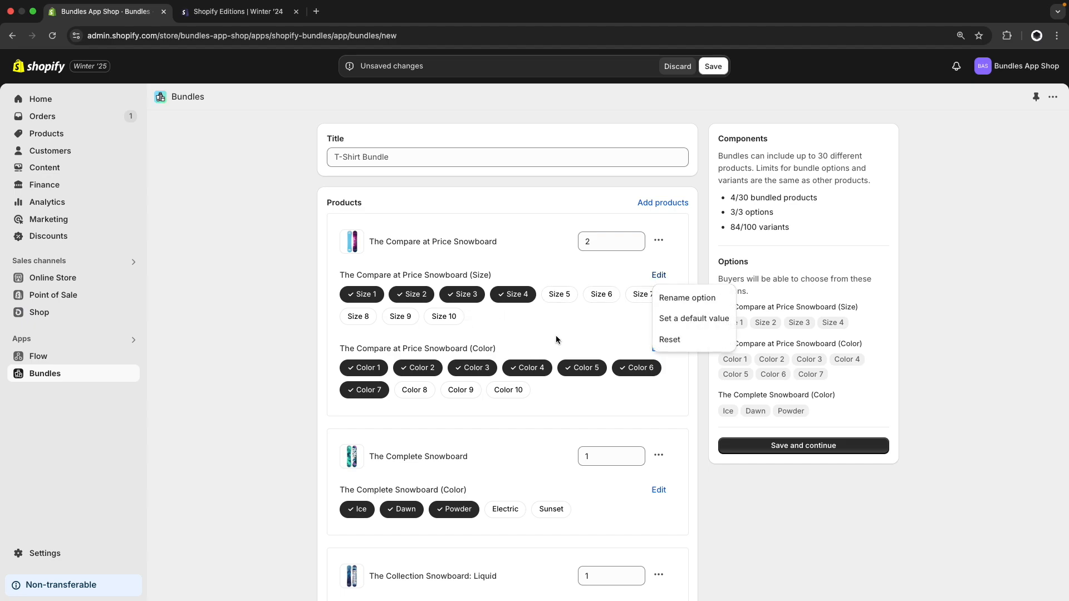
pyautogui.click(696, 298)
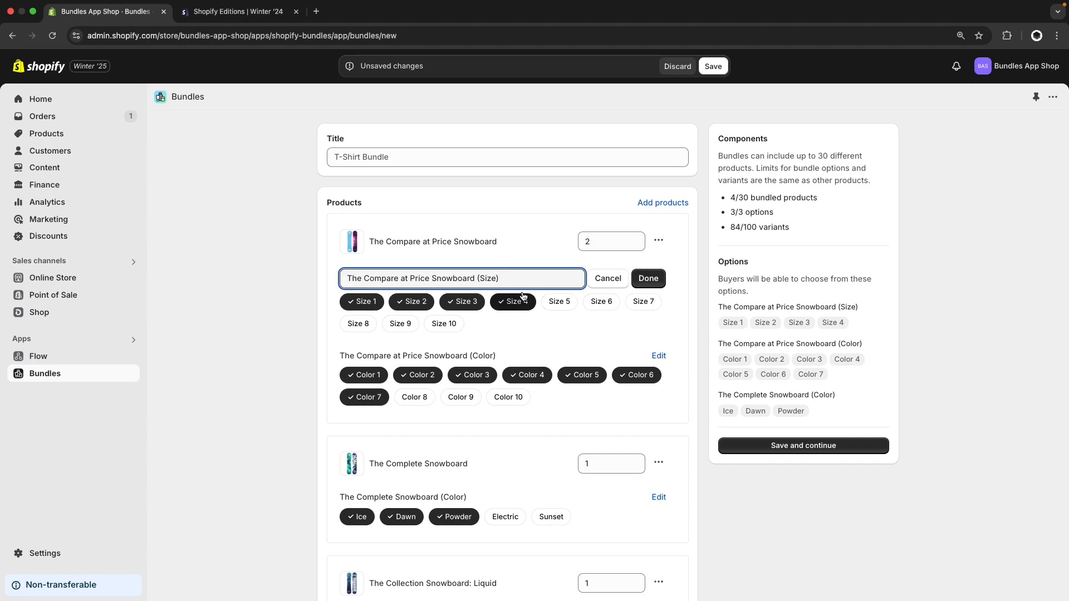
pyautogui.tripleClick(541, 278)
pyautogui.write('S')
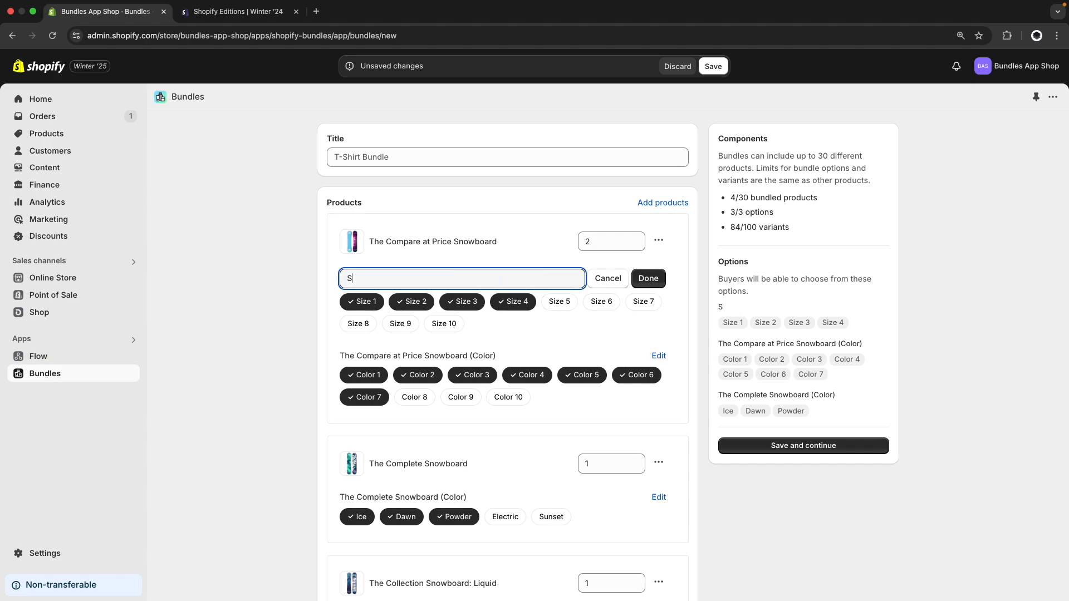
pyautogui.write('nowboard 1 Size')
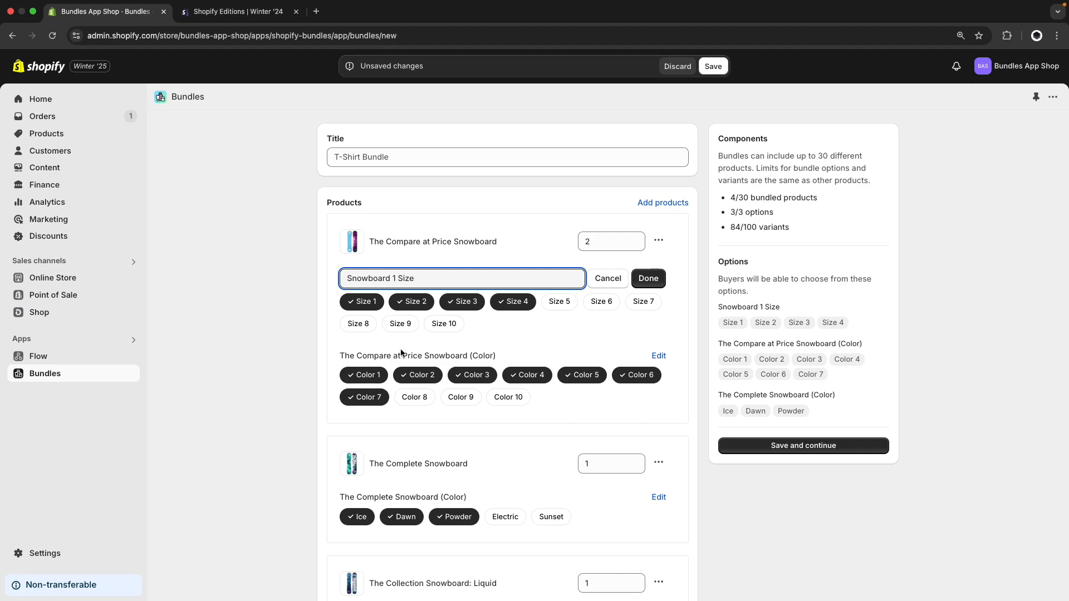
pyautogui.click(648, 278)
# Title the bundle "The Snowboards Bundle" and save it
pyautogui.scroll(1, 626, 379)
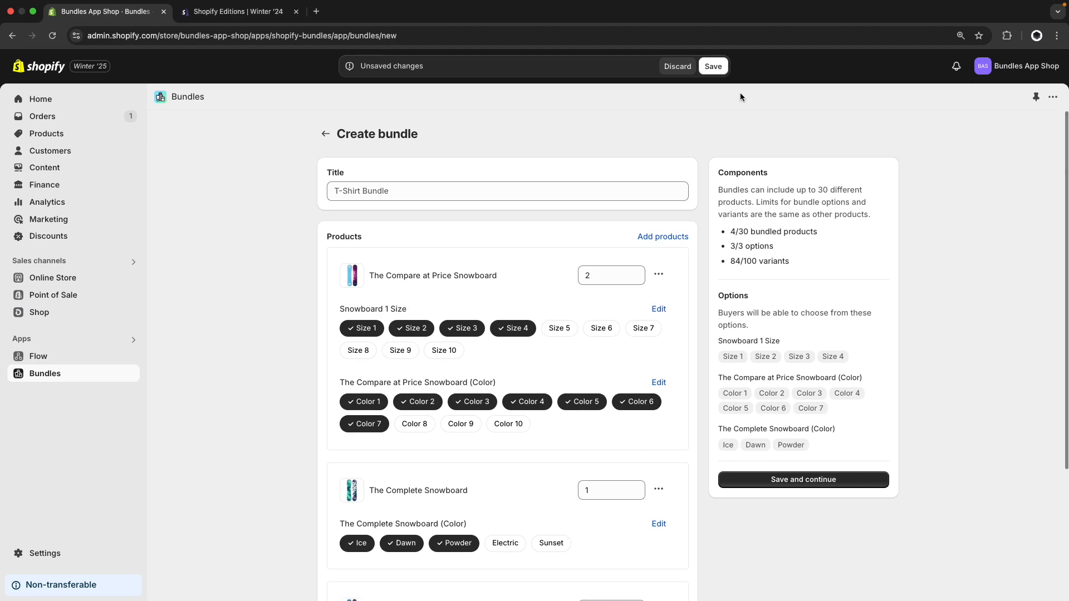
pyautogui.click(535, 199)
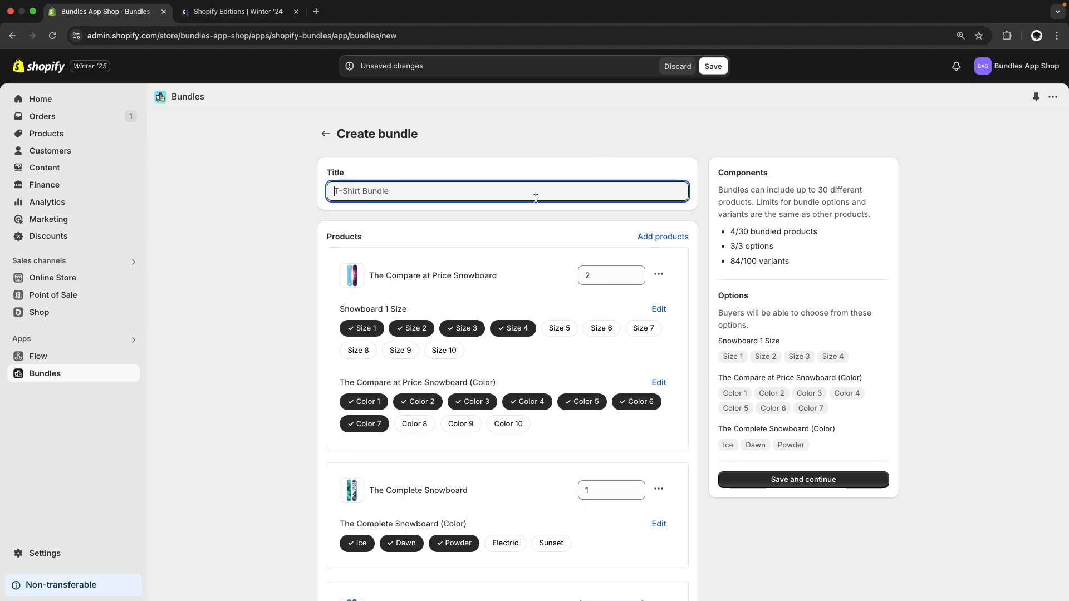
pyautogui.write('The Snowboards Bundle')
pyautogui.click(717, 71)
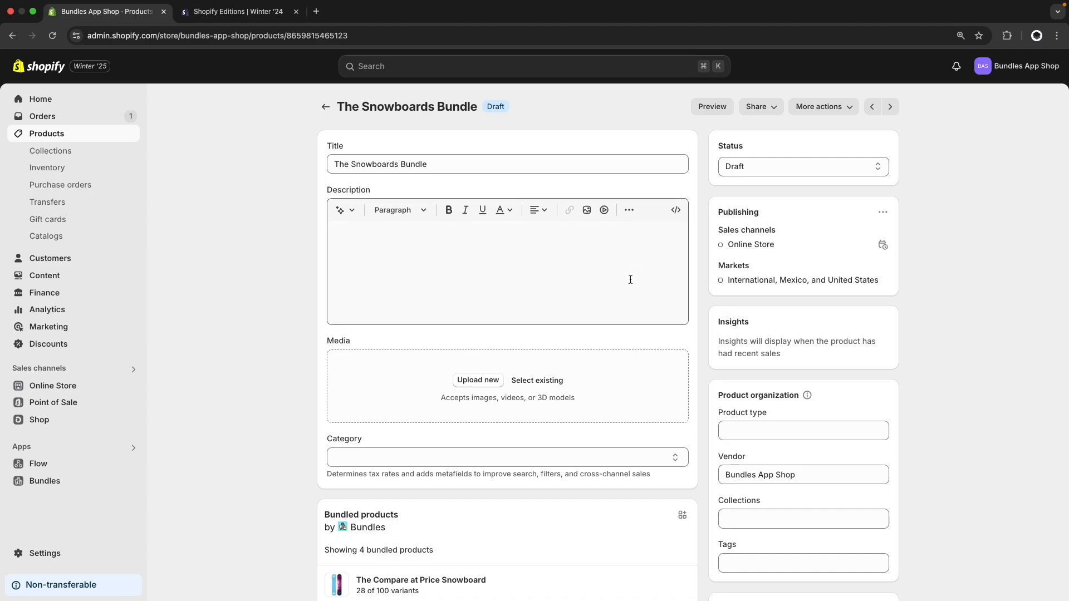
# Review the bundle product's options and variants, then set its status to Active and save
pyautogui.scroll(-10, 643, 286)
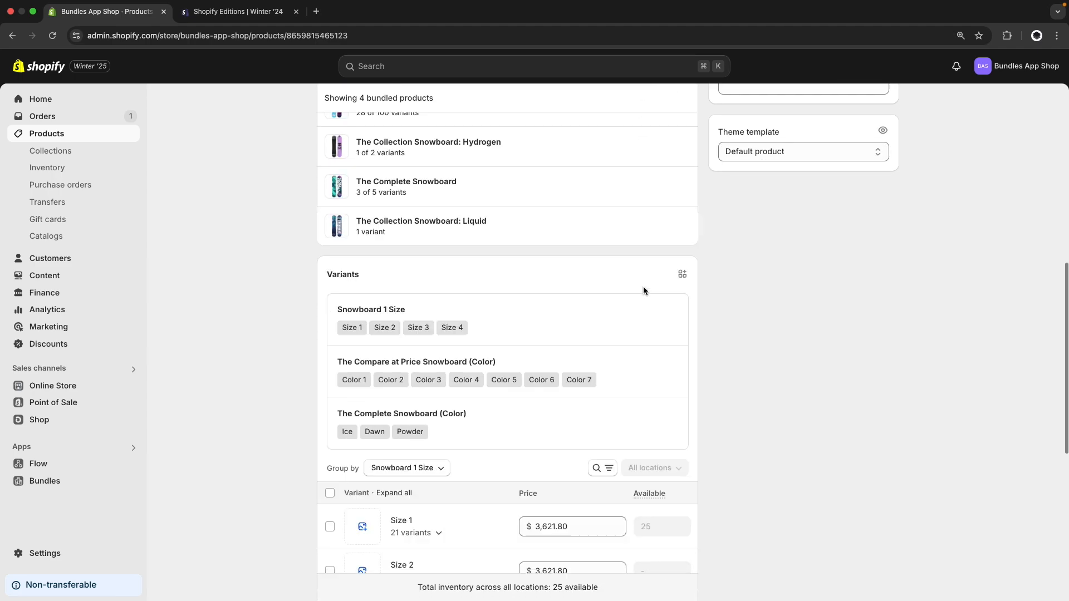
pyautogui.scroll(-4, 643, 287)
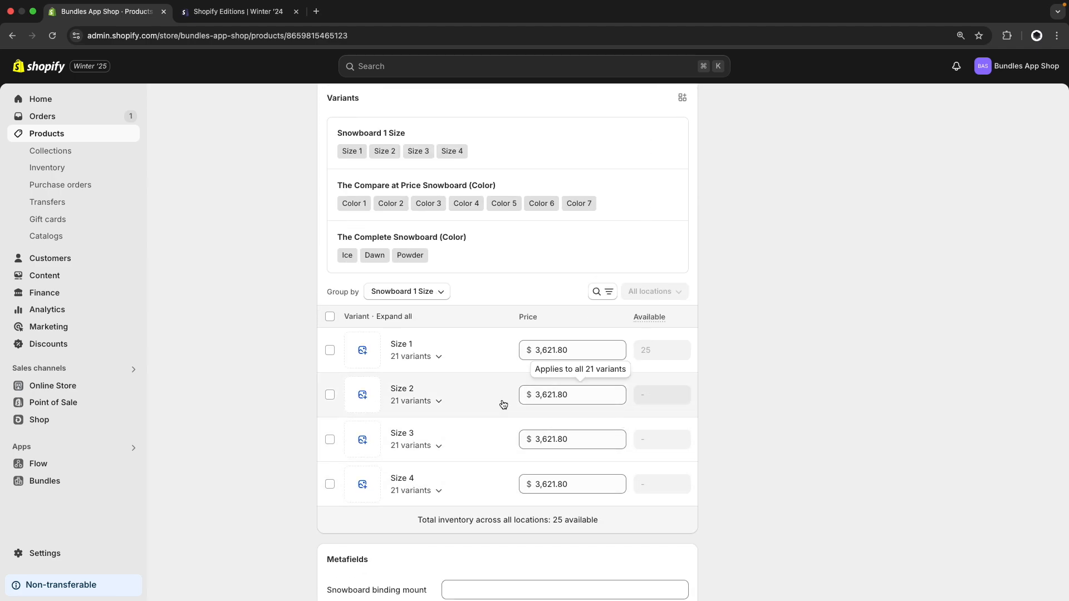
pyautogui.scroll(15, 795, 217)
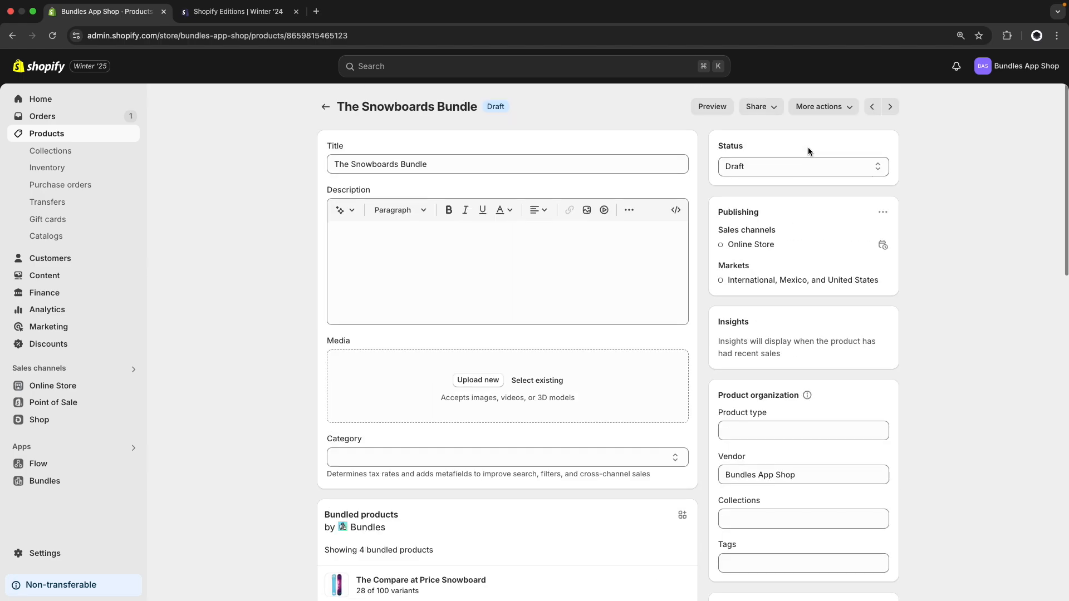
pyautogui.click(802, 162)
pyautogui.click(802, 152)
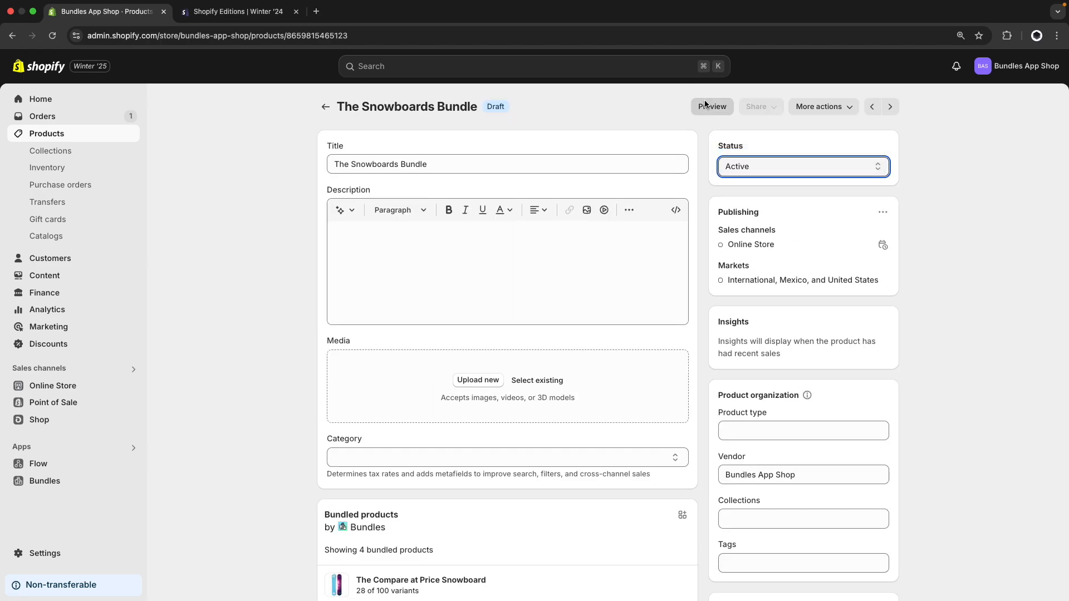
pyautogui.click(713, 66)
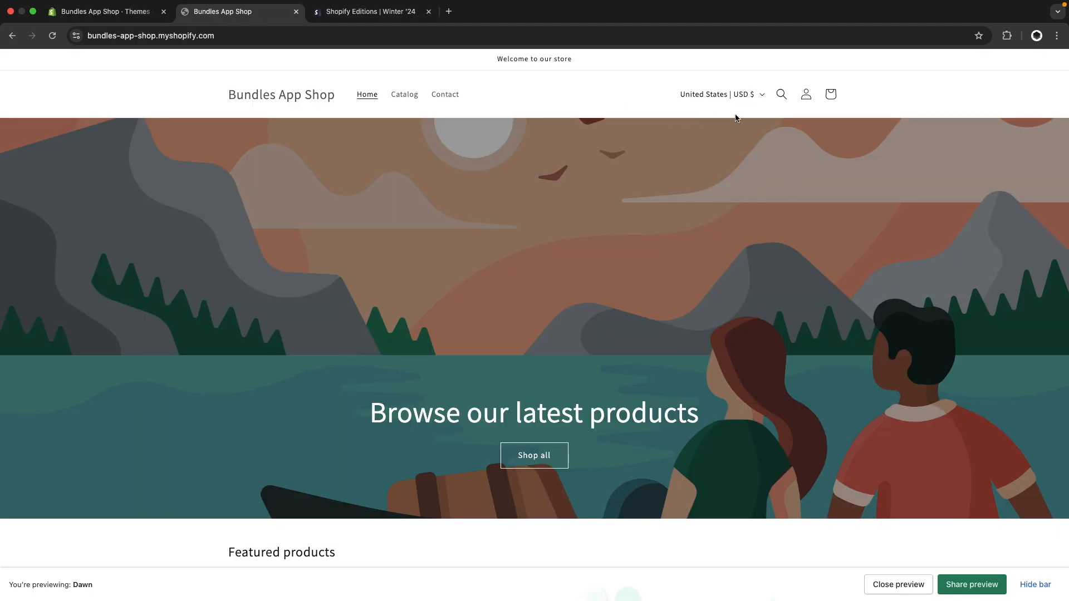
# Search the storefront for "bundle" and open The Snowboards Bundle product page
pyautogui.click(781, 94)
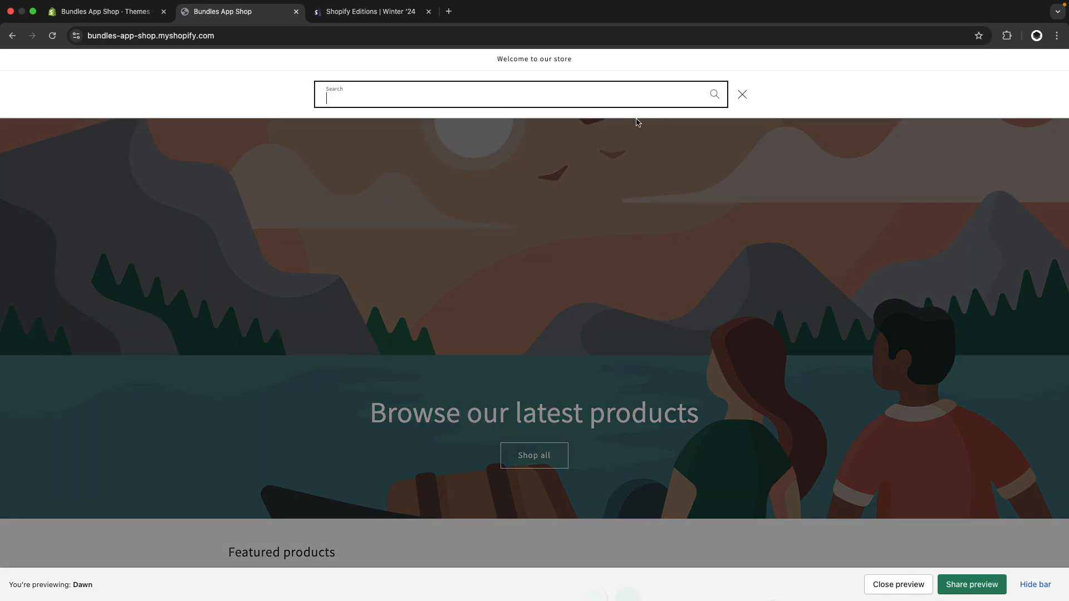
pyautogui.write('bundle')
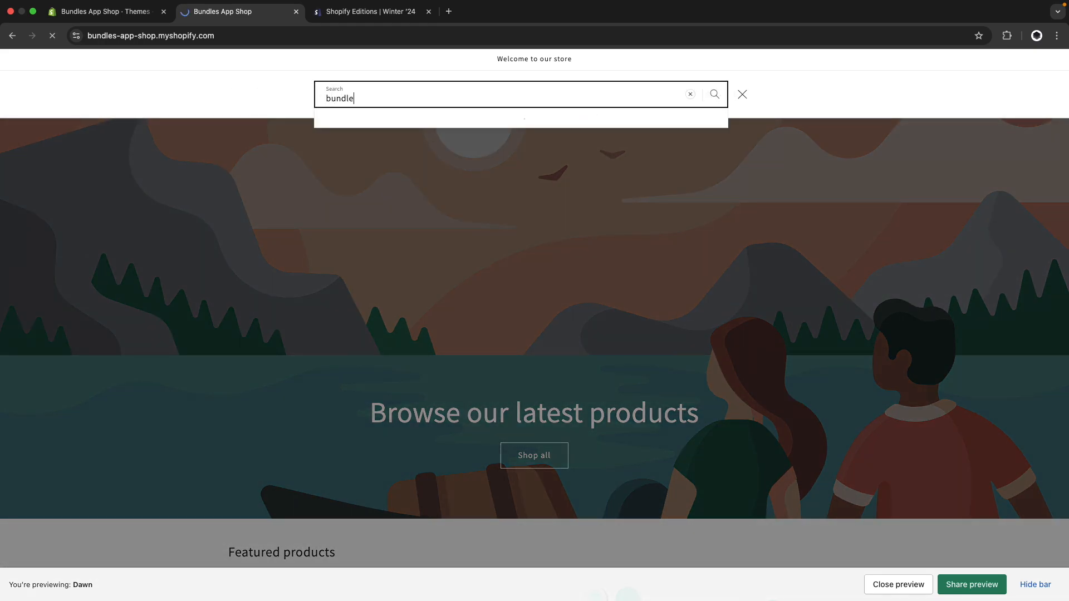
pyautogui.press('Return')
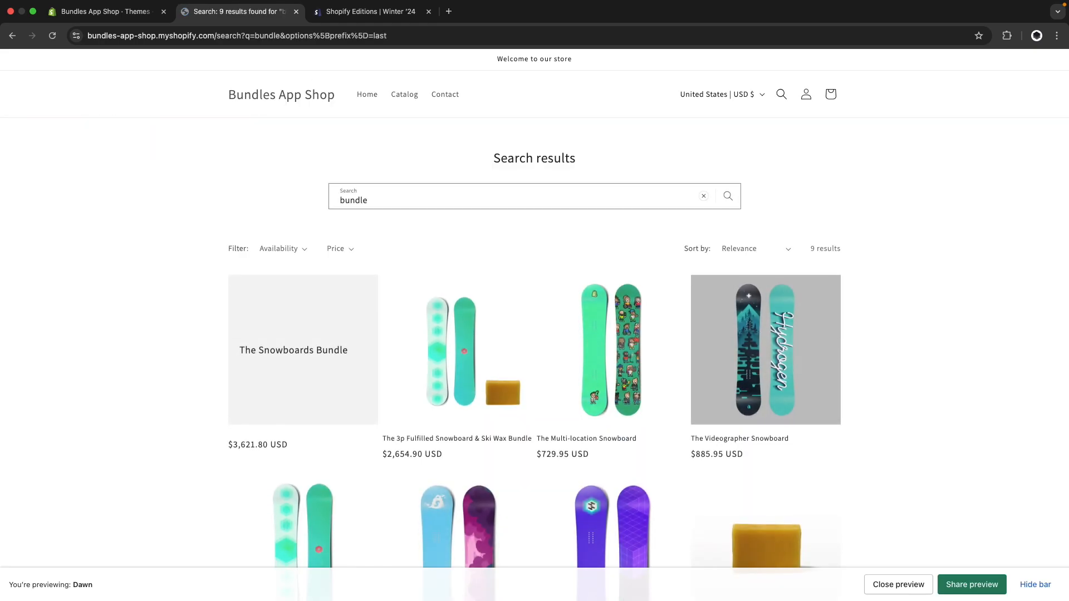
pyautogui.click(297, 370)
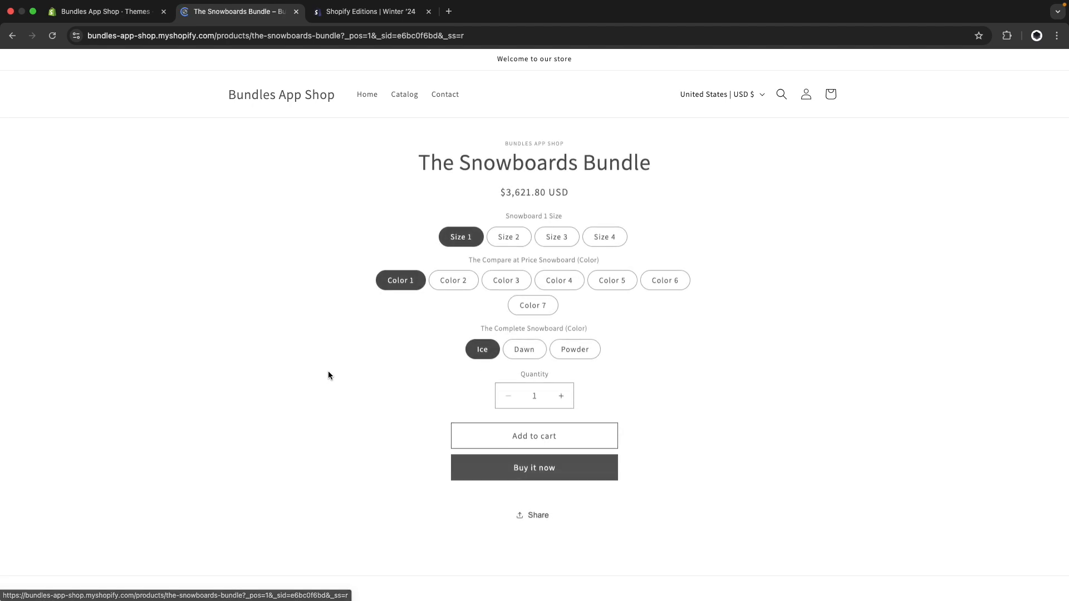
# Choose Size 2, Color 6 and Powder for The Snowboards Bundle and add it to the cart
pyautogui.click(509, 235)
pyautogui.click(563, 278)
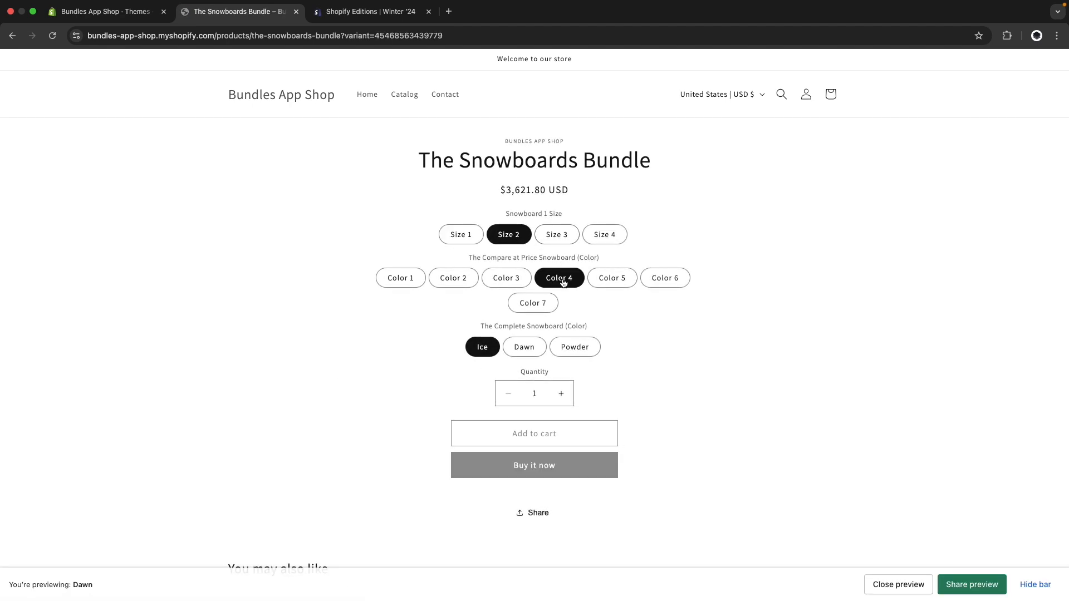
pyautogui.click(579, 344)
pyautogui.click(455, 285)
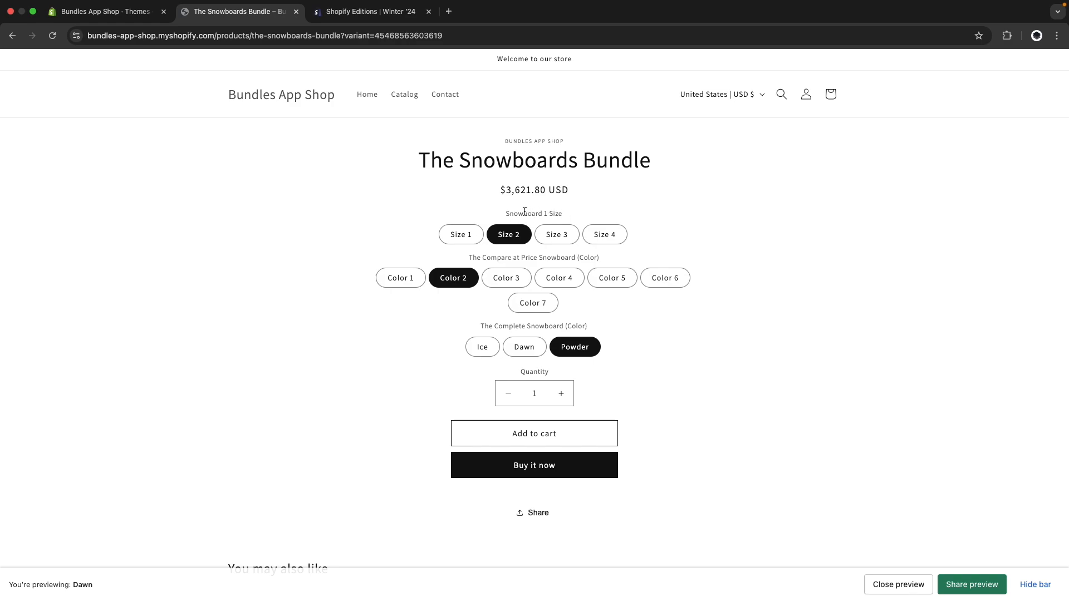
pyautogui.click(664, 278)
pyautogui.click(546, 441)
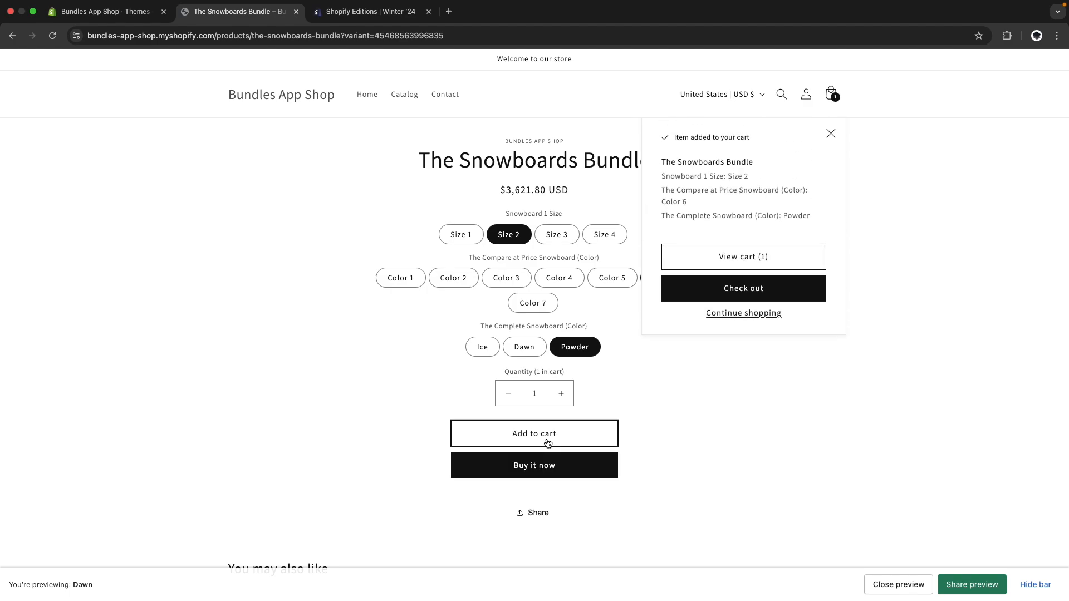
# Proceed to checkout and compare the bundle's component list there with its line on the cart page
pyautogui.click(763, 293)
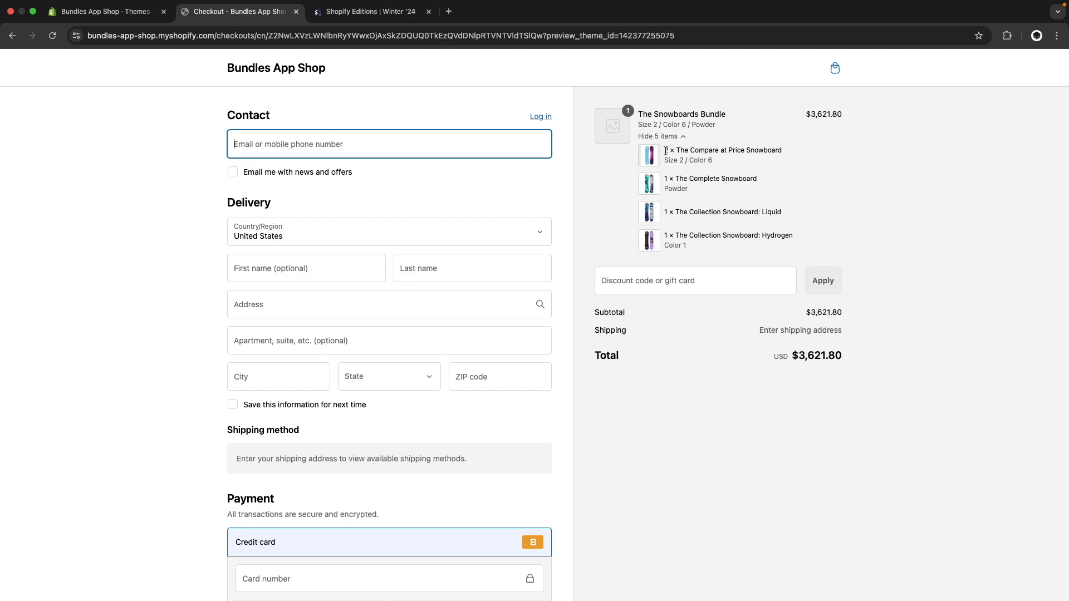
pyautogui.moveTo(666, 151); pyautogui.dragTo(674, 151)
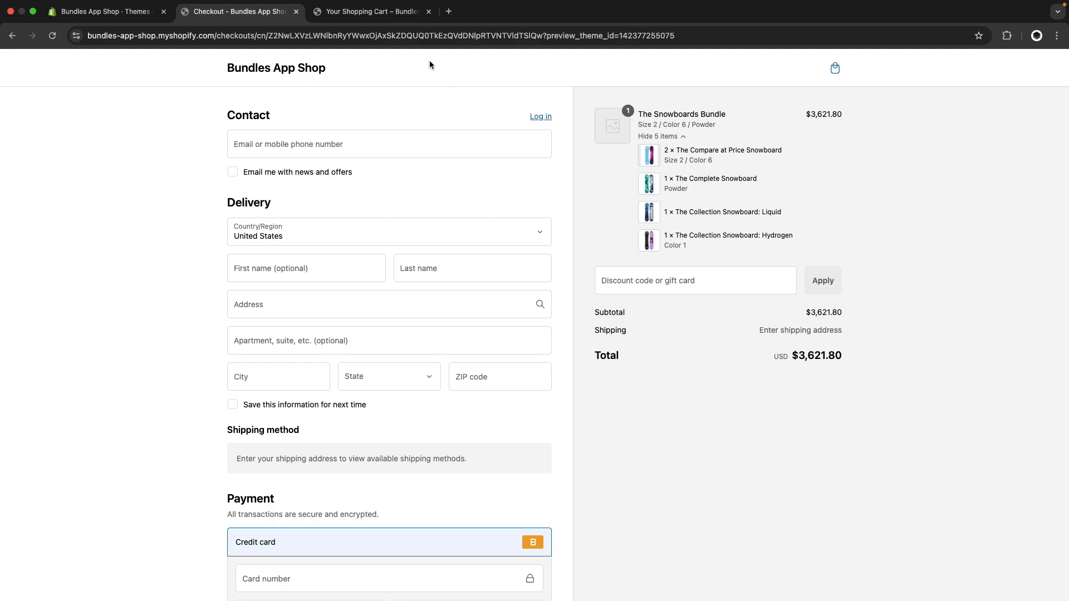
pyautogui.click(379, 14)
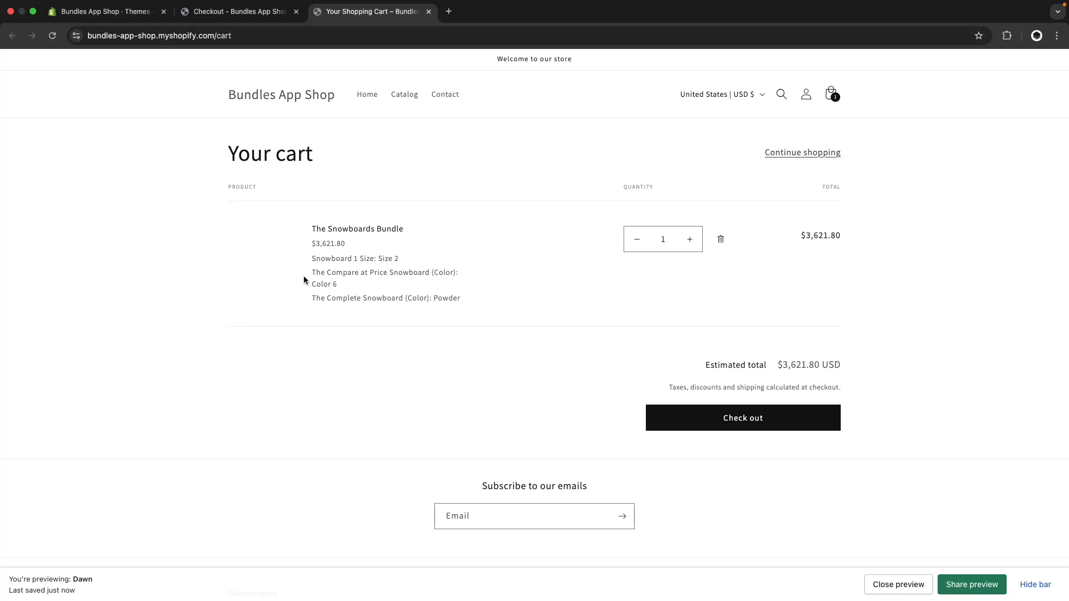
# Return to the store's themes and open the Dawn theme's code at sections/main-cart-items.liquid
pyautogui.click(107, 12)
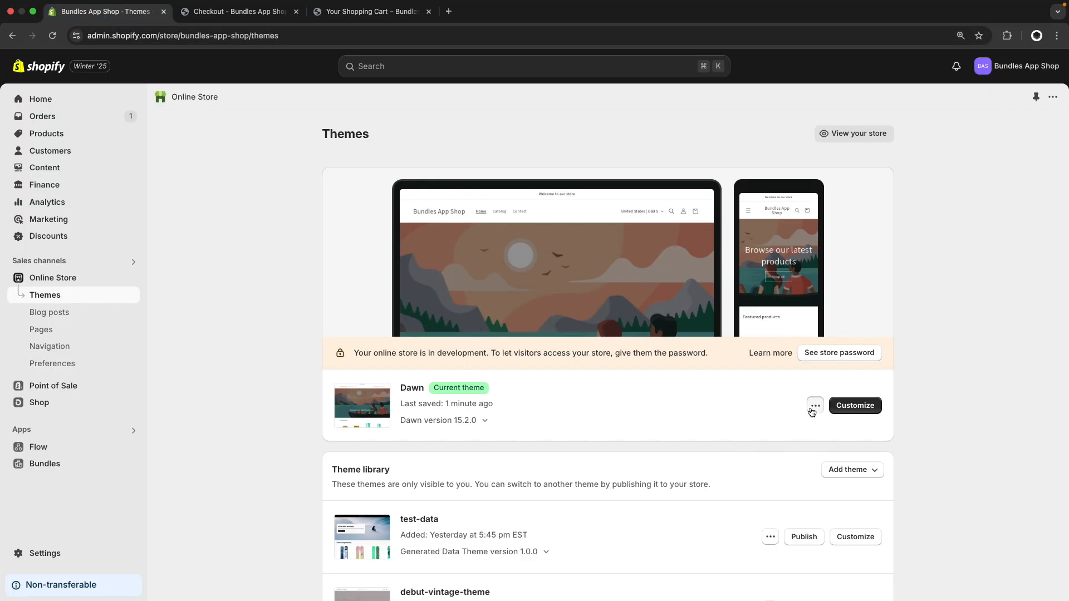
pyautogui.click(815, 405)
pyautogui.click(776, 519)
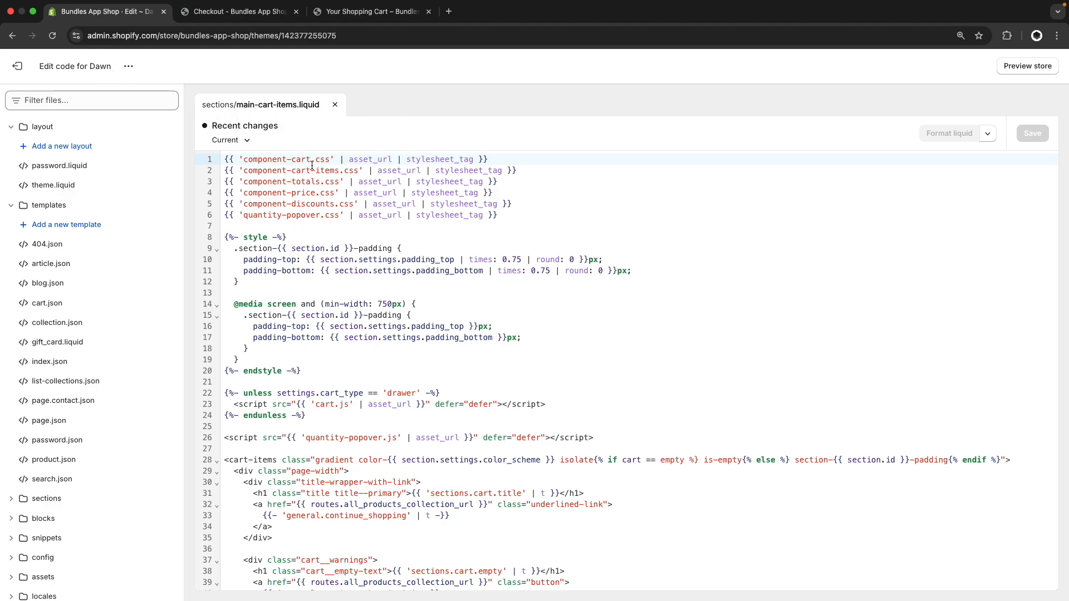
# Examine the cart-item__details markup through the end of its discounts list and compare it with the bundle's line on the cart page
pyautogui.scroll(-8, 337, 240)
pyautogui.scroll(-2, 337, 239)
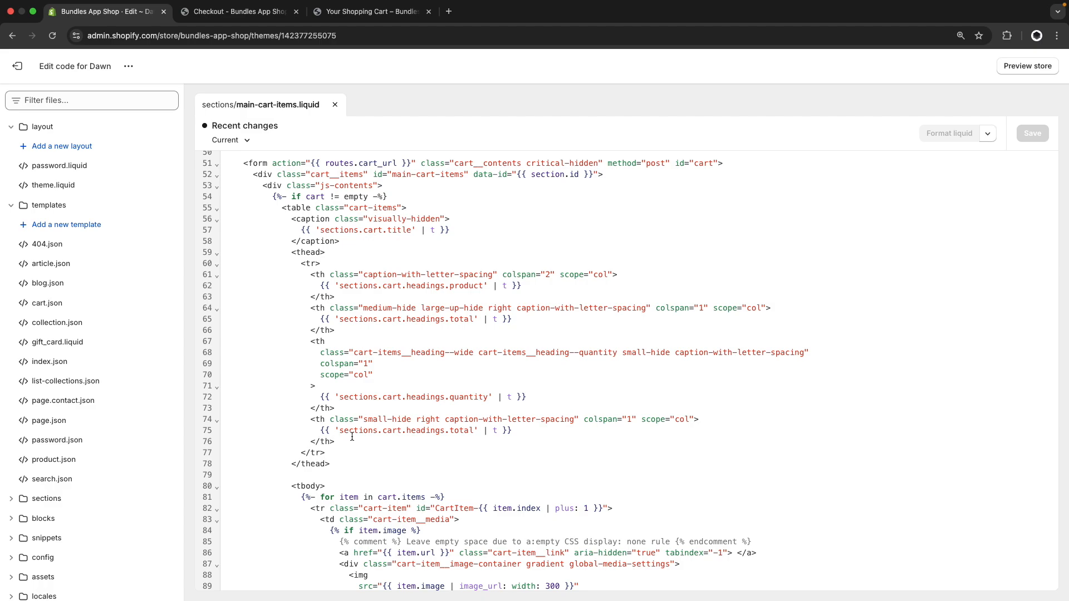
pyautogui.scroll(-7, 358, 433)
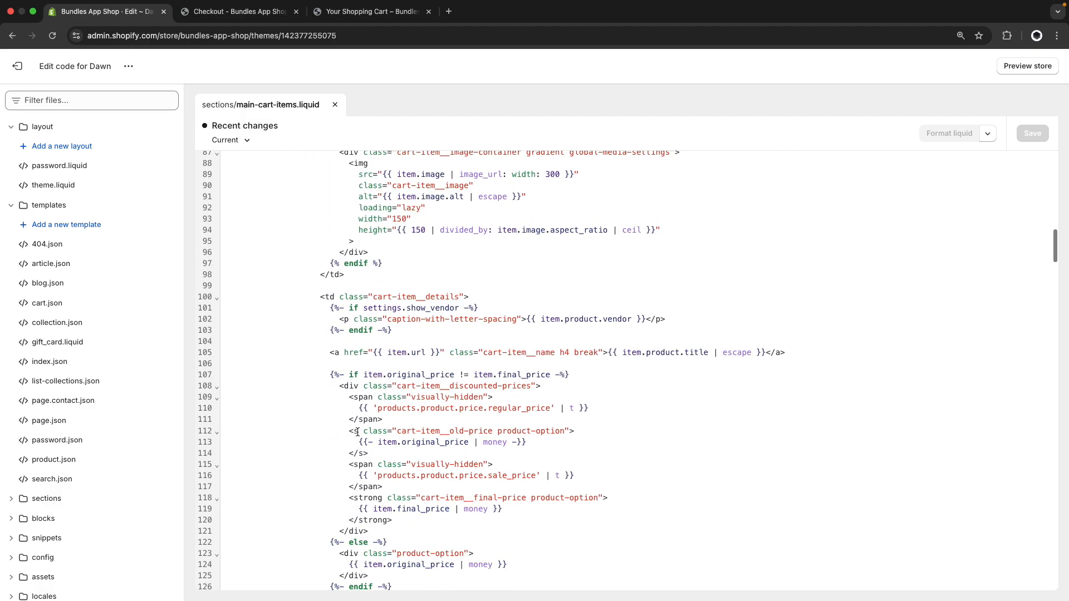
pyautogui.scroll(-4, 409, 409)
pyautogui.scroll(3, 384, 233)
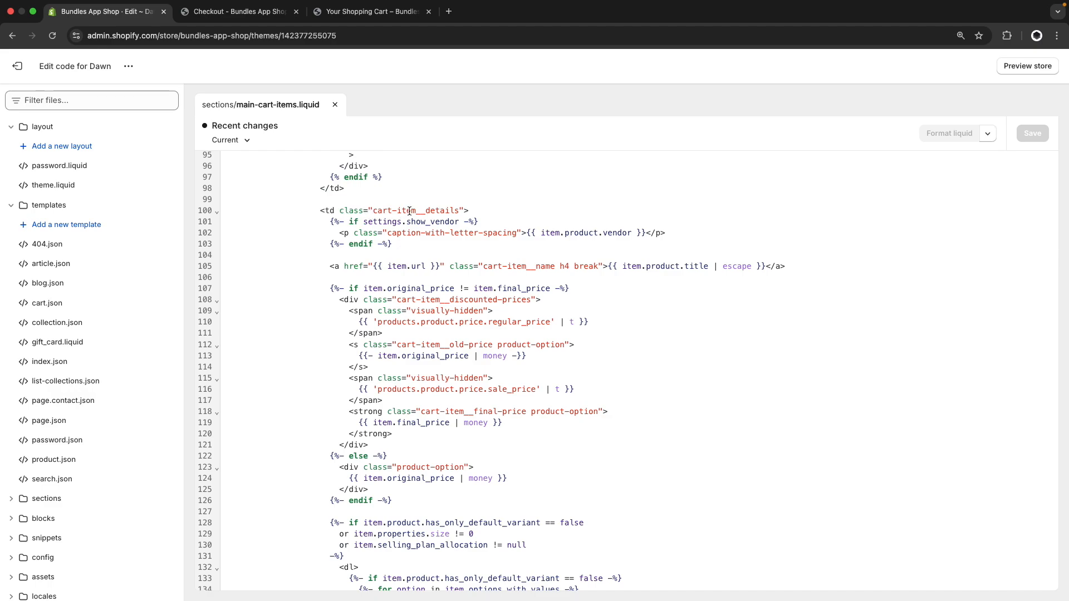
pyautogui.scroll(-10, 418, 270)
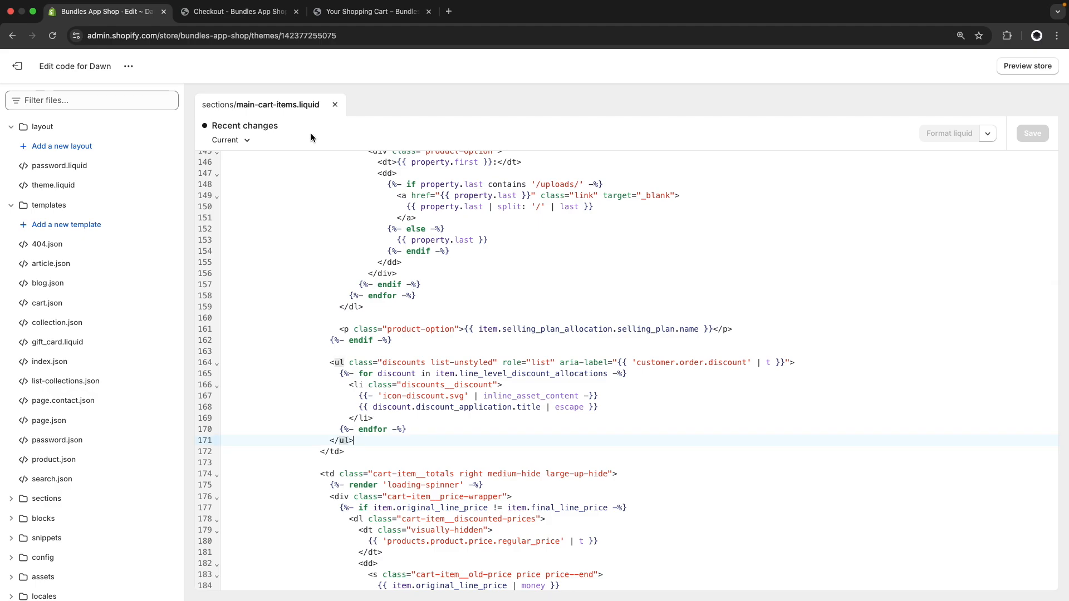
pyautogui.click(241, 12)
pyautogui.click(370, 11)
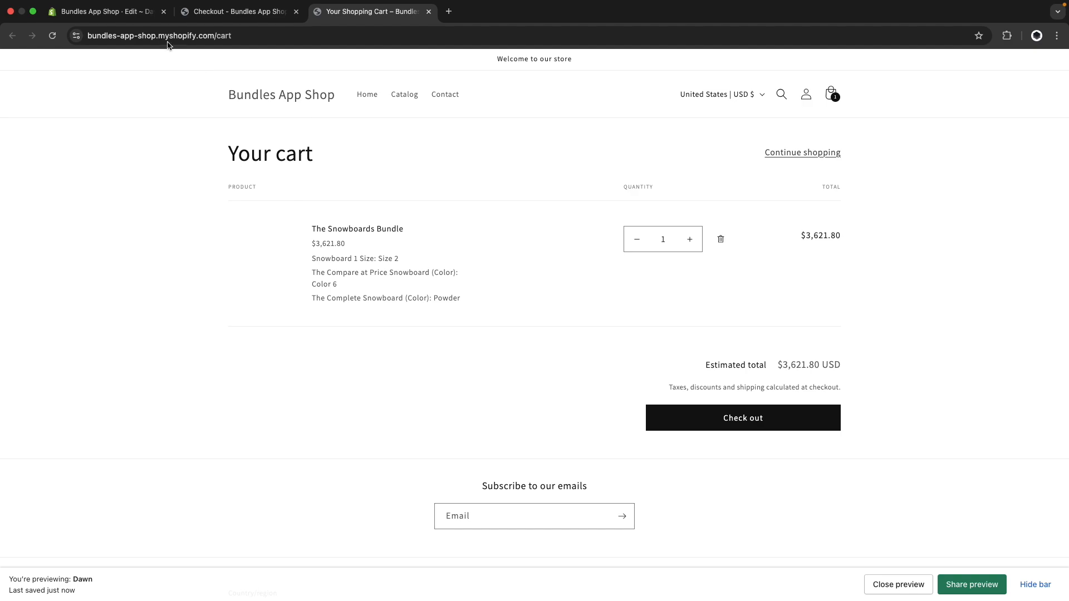
pyautogui.click(132, 13)
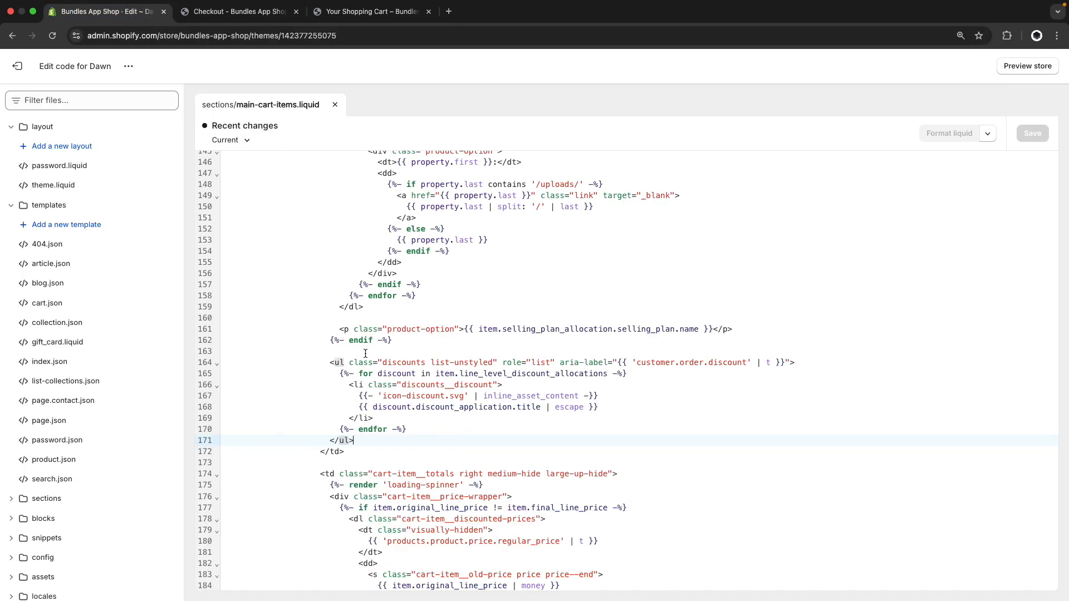
# Below the discounts list in the cart-item__details cell, add an empty {% if item.item_components.size > 0 %} block closed with {% endif %}
pyautogui.press('Return')
pyautogui.press('Return')
pyautogui.write('{% ')
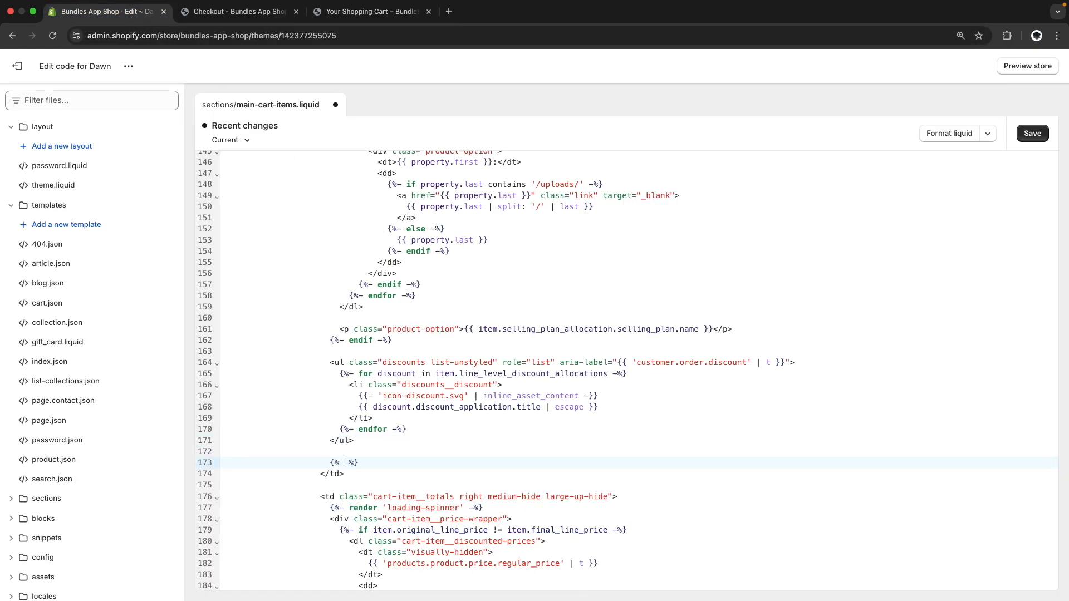
pyautogui.write('if item.')
pyautogui.write('item')
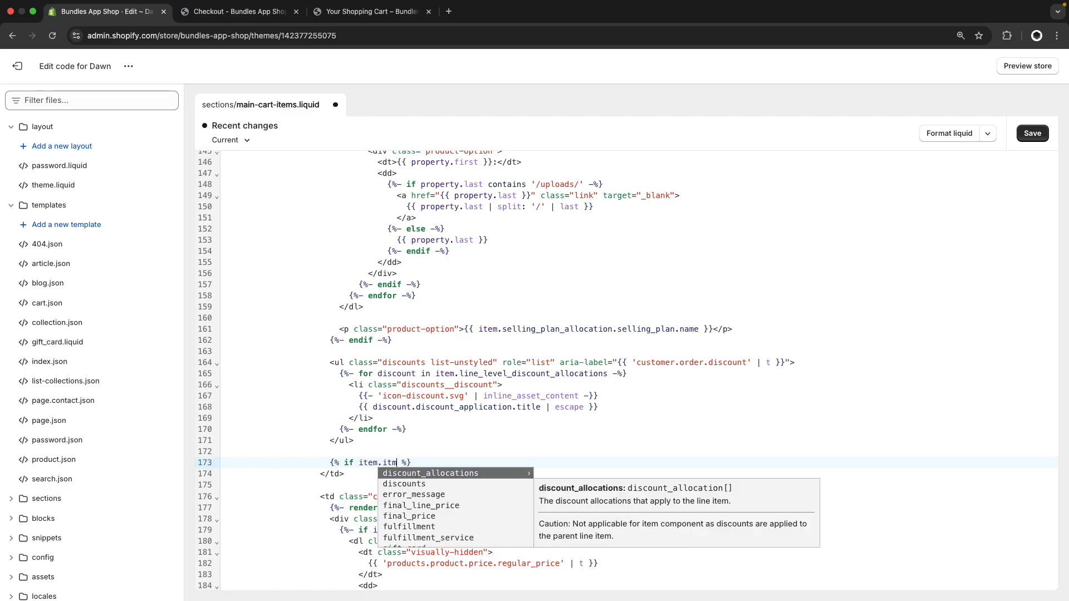
pyautogui.write('_components')
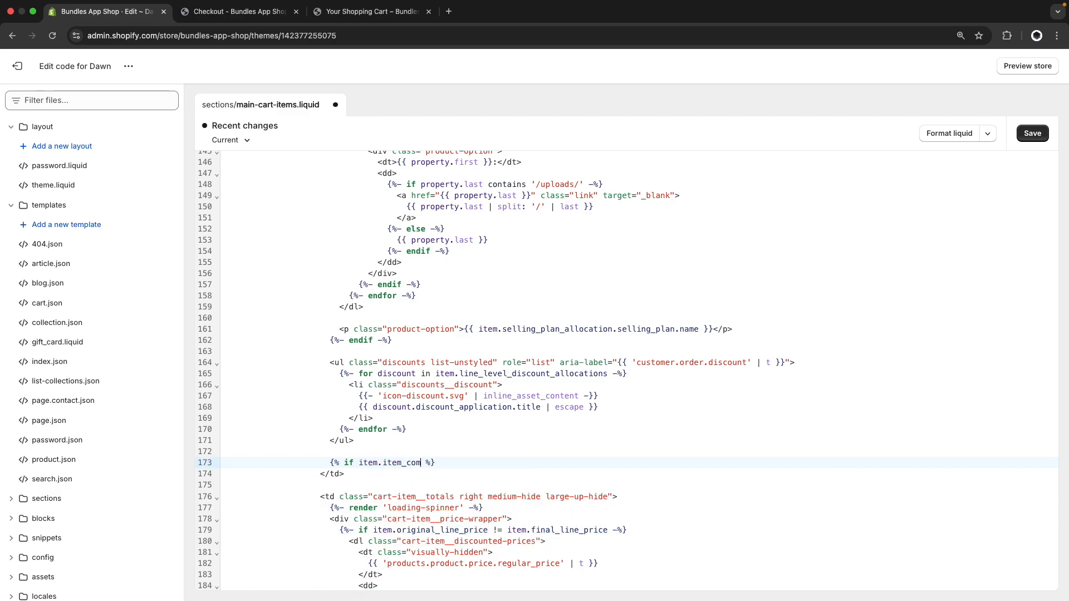
pyautogui.write('.size > 0')
pyautogui.press('End')
pyautogui.press('Return')
pyautogui.press('Return')
pyautogui.write('{% endif %}')
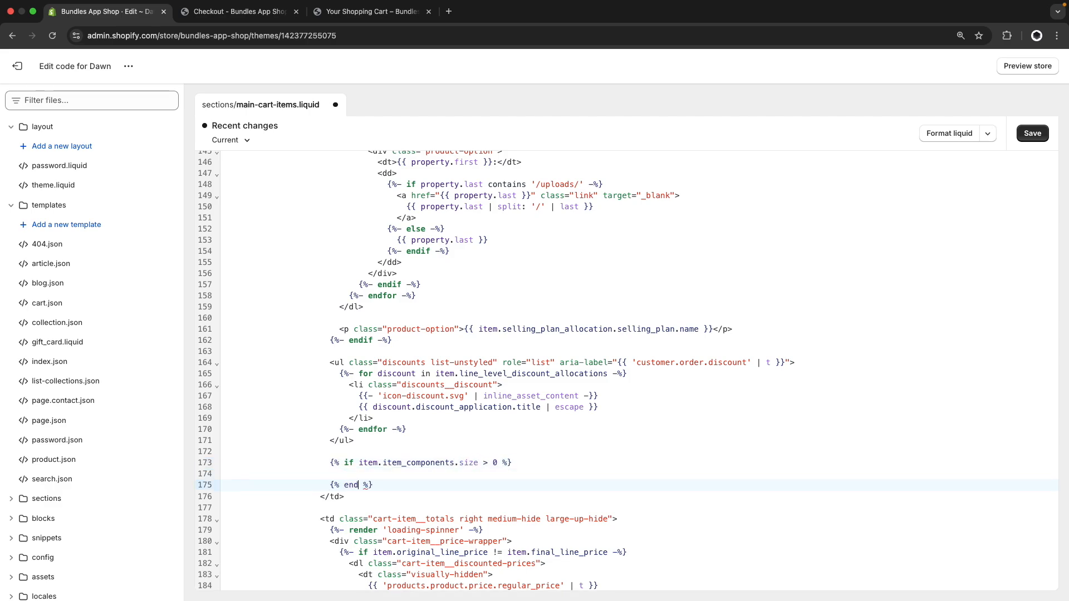
# Trace the item variable in the item_components condition back to the cart.items loop at the start of the table body
pyautogui.click(370, 461)
pyautogui.scroll(10, 384, 459)
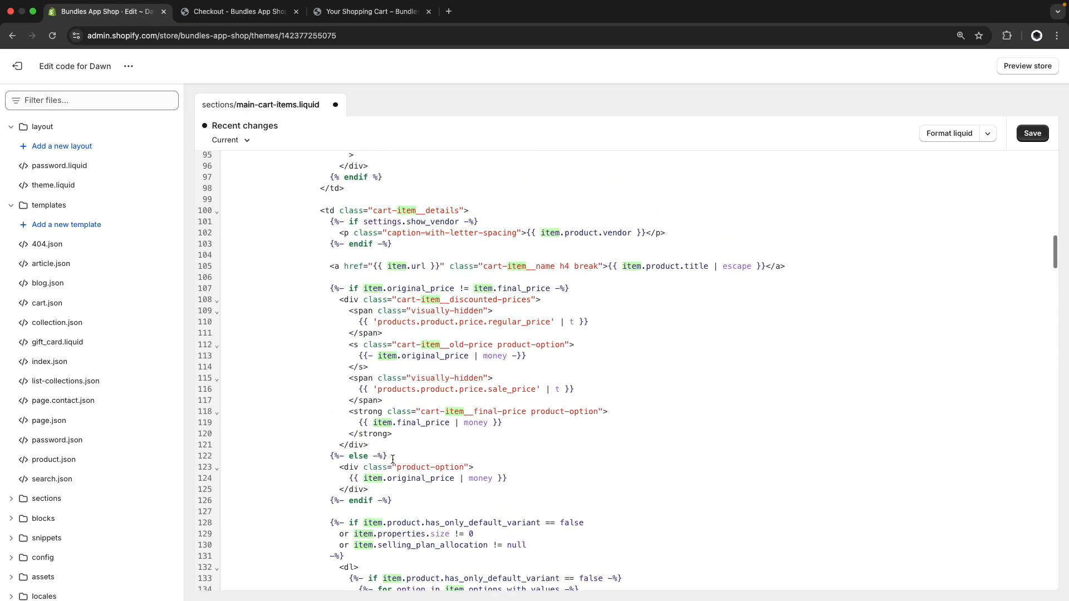
pyautogui.scroll(5, 392, 460)
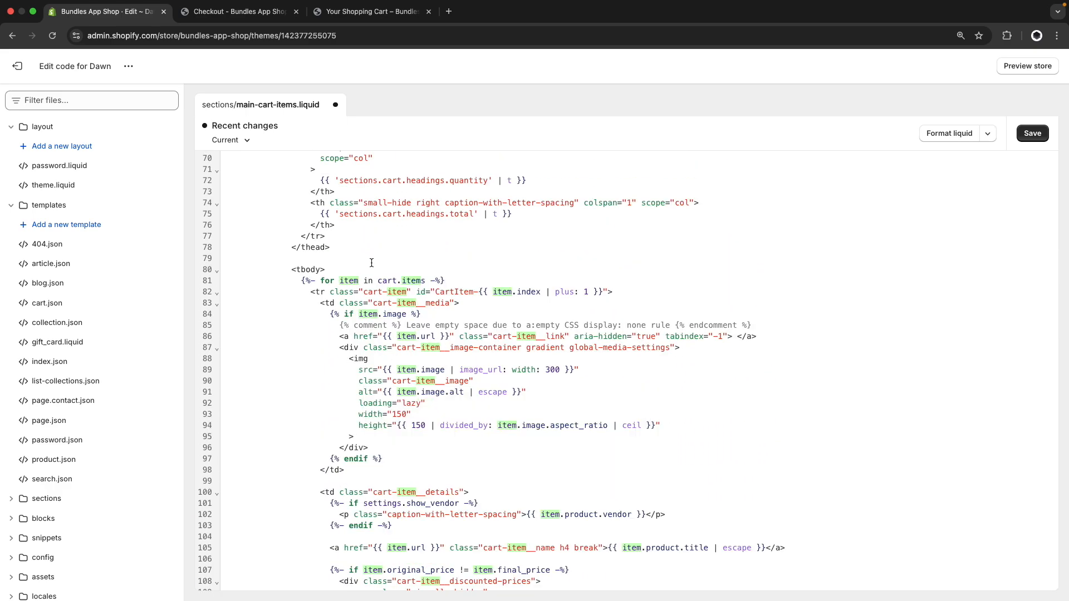
pyautogui.click(371, 263)
pyautogui.scroll(-15, 405, 286)
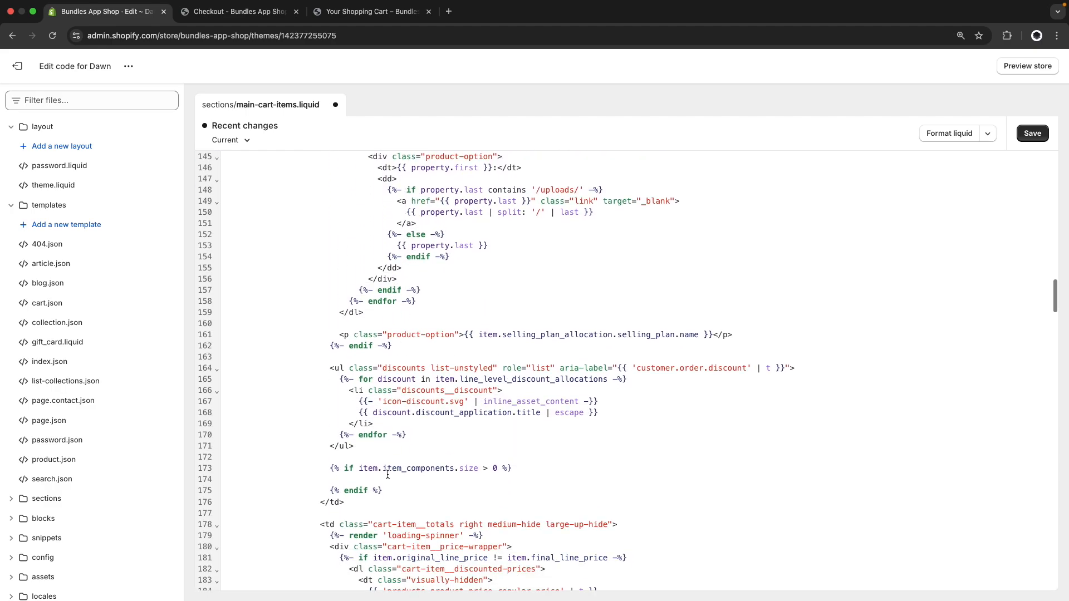
# Inside the item_components.size condition, add an empty, indented <details> element with its closing tag
pyautogui.click(387, 477)
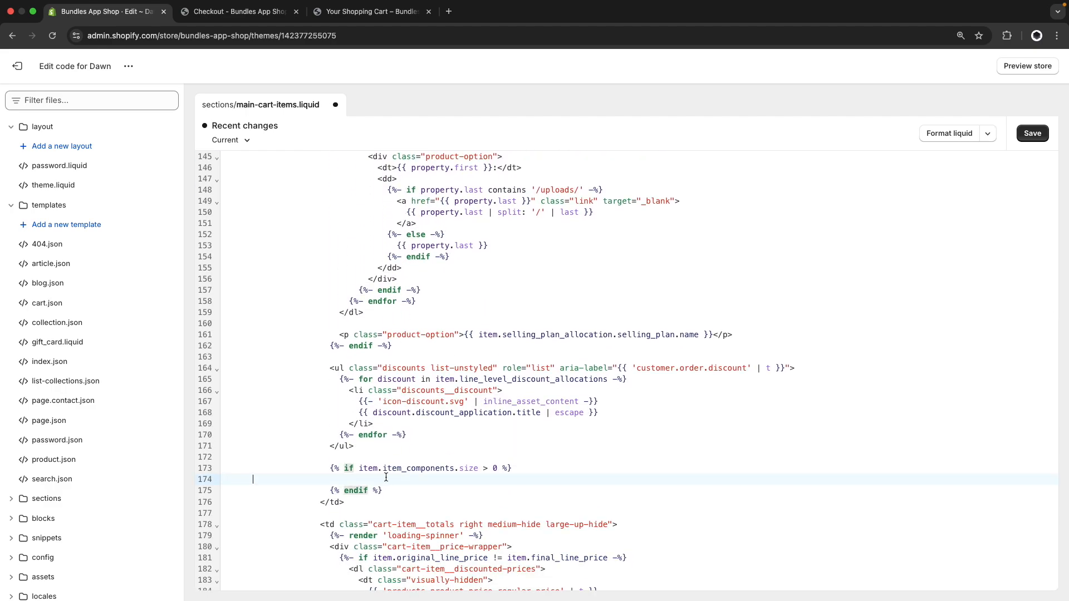
pyautogui.press('Tab')
pyautogui.press('Tab')
pyautogui.press('Tab')
pyautogui.press('Tab')
pyautogui.press('Tab')
pyautogui.press('Tab')
pyautogui.press('Tab')
pyautogui.write('<det')
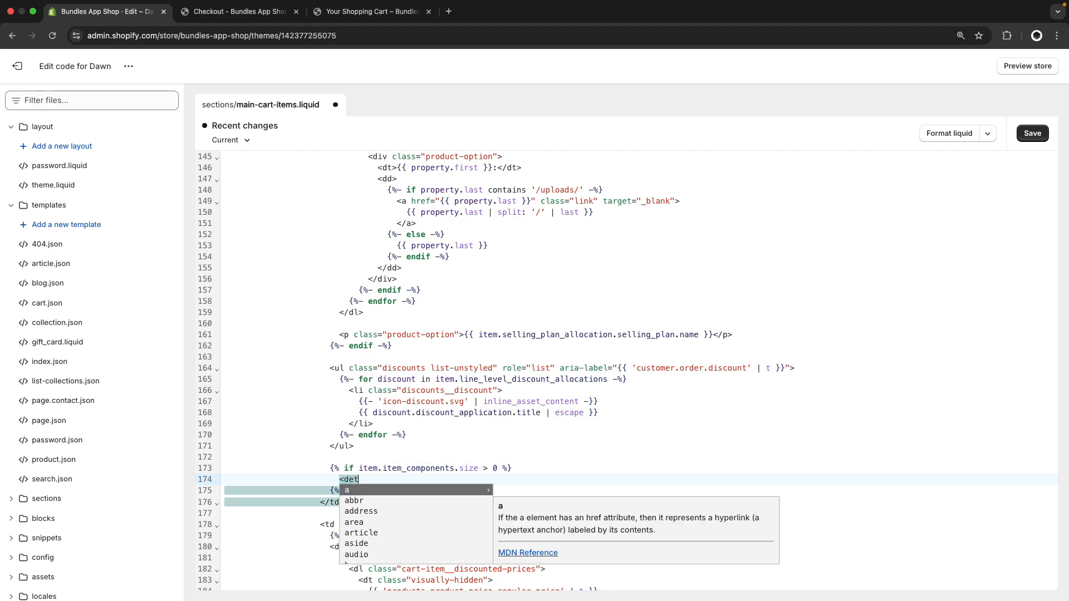
pyautogui.write('ails>')
pyautogui.press('Return')
pyautogui.press('Return')
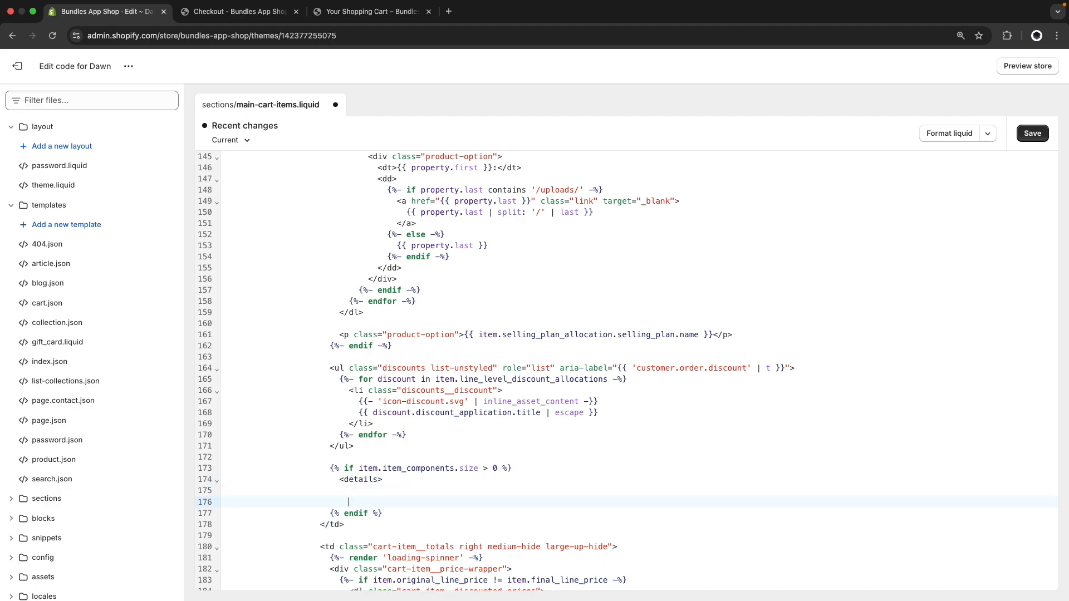
pyautogui.write('<')
pyautogui.press('Return')
pyautogui.press('super+Left')
pyautogui.press('BackSpace')
pyautogui.press('Up')
pyautogui.press('Down')
pyautogui.press('Down')
pyautogui.press('Up')
pyautogui.press('End')
pyautogui.write('>')
pyautogui.press('Up')
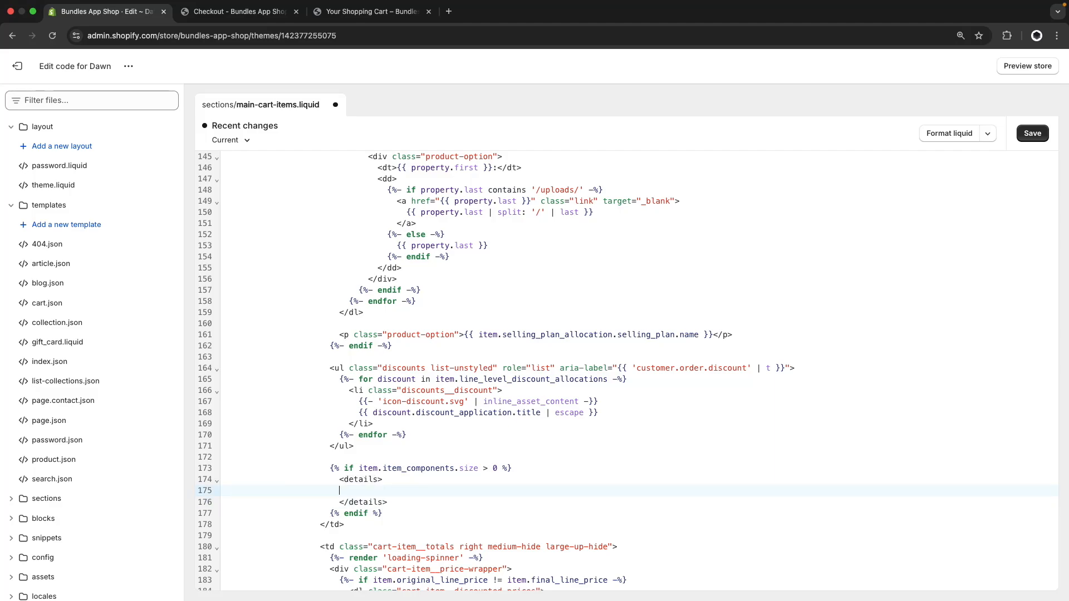
# Inside the details element, add <summary>View Products</summary> and an empty <ul> list below it
pyautogui.write('<summary>View Products</')
pyautogui.press('Return')
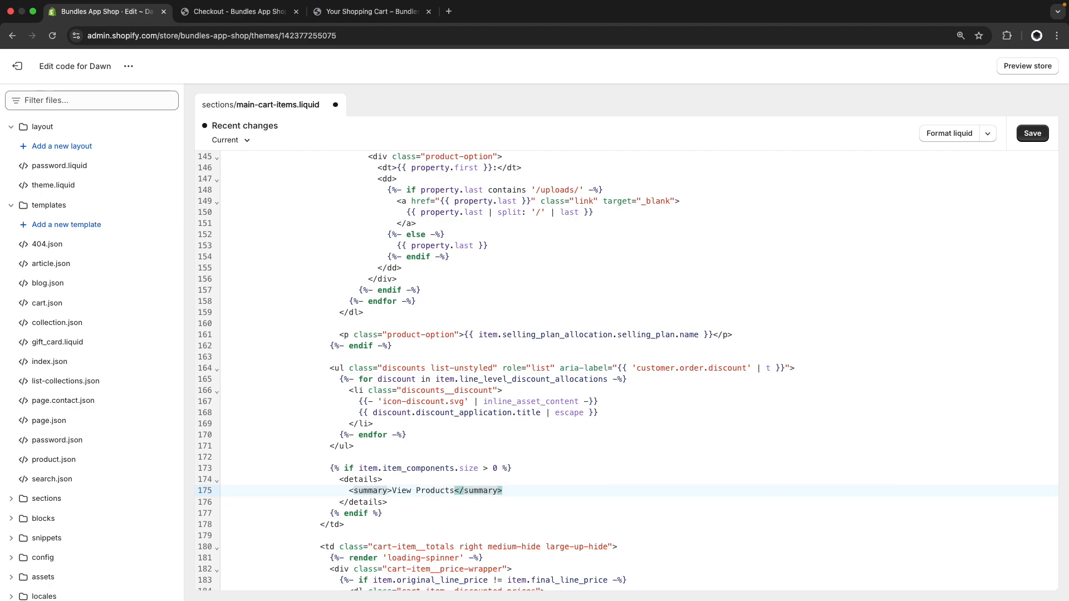
pyautogui.press('Return')
pyautogui.press('Return')
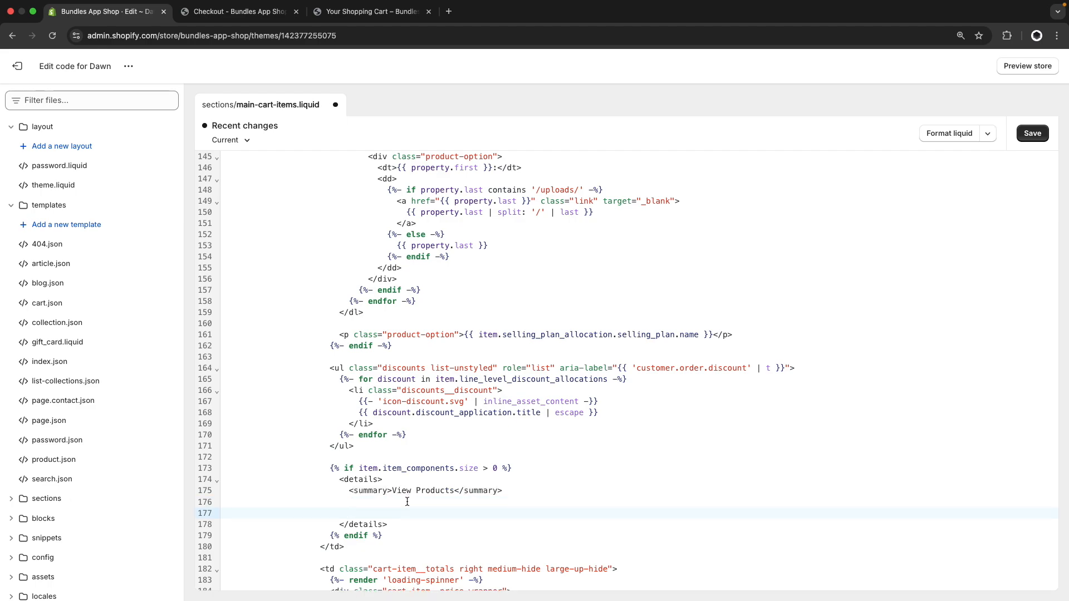
pyautogui.write('<ul>')
pyautogui.press('Return')
pyautogui.press('Return')
pyautogui.write('</ul>')
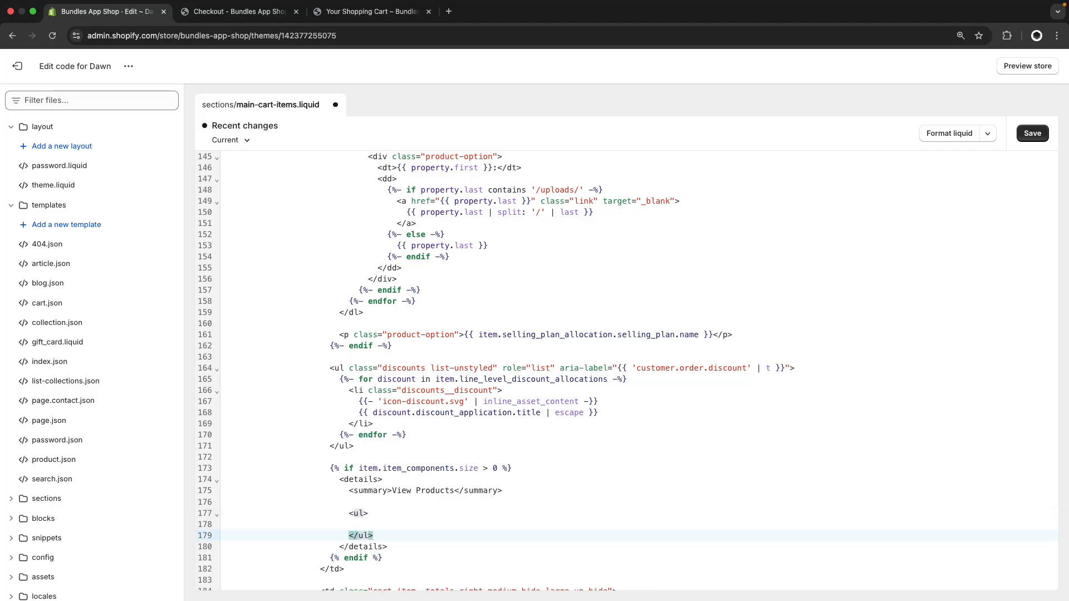
# Inside the <ul>, add a {% for component in item.item_components %} loop closed with {% endfor %}
pyautogui.press('Up')
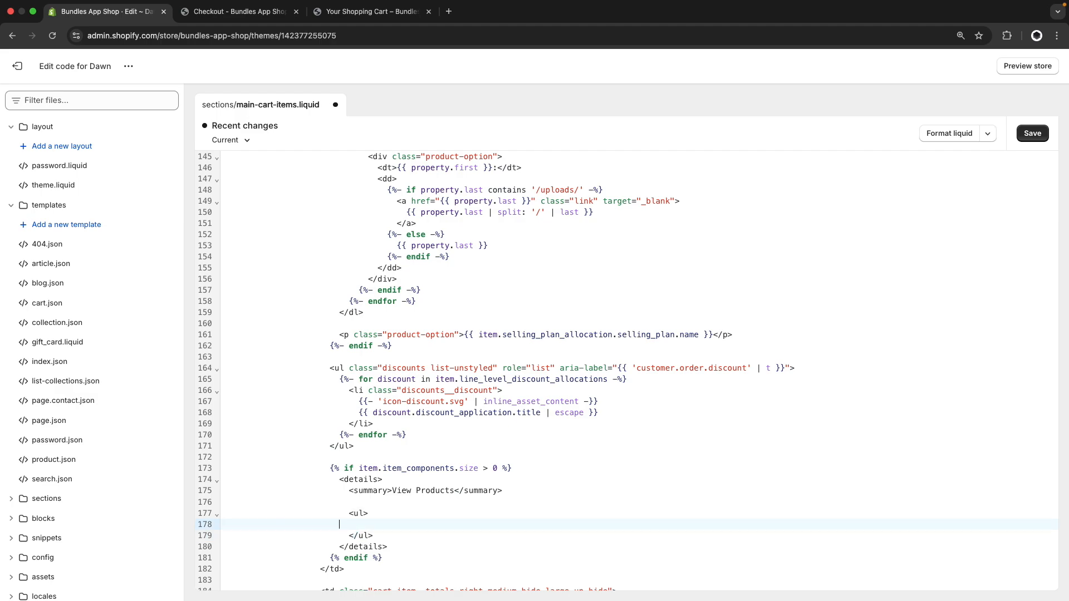
pyautogui.write('{% for component in item.item_compo')
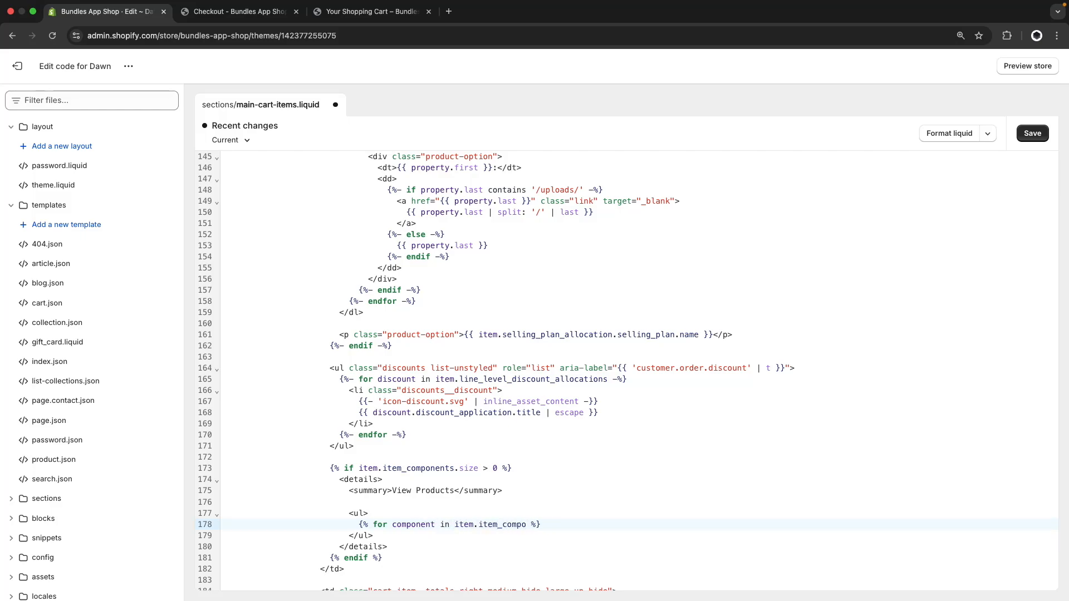
pyautogui.write('nents')
pyautogui.press('End')
pyautogui.press('Return')
pyautogui.press('Return')
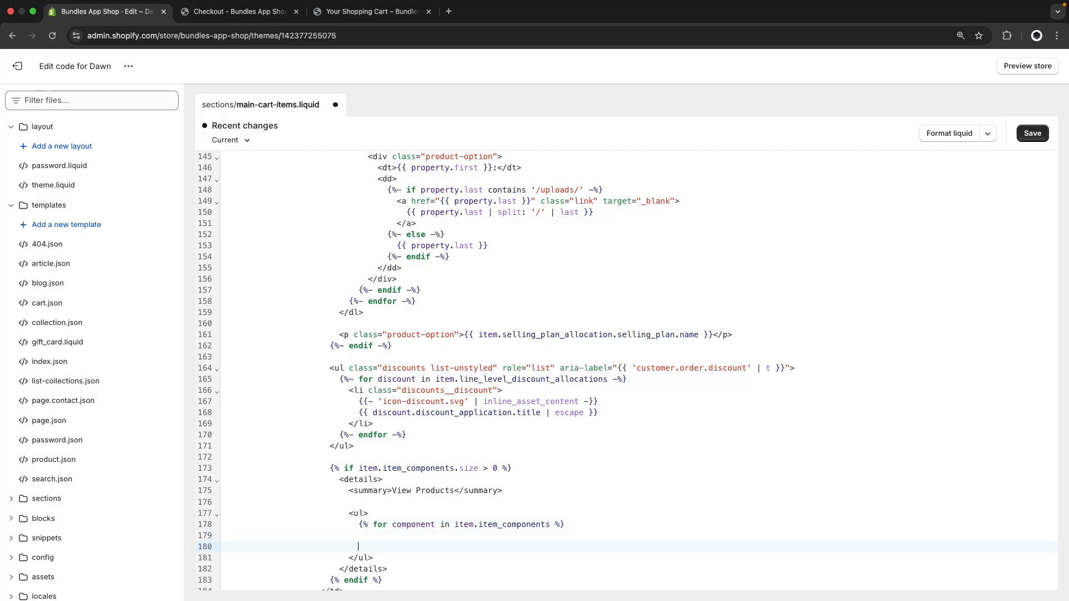
pyautogui.write('{% endfor %')
# Inside the component loop, add an empty, indented <li> element with its closing tag
pyautogui.press('Up')
pyautogui.press('Tab')
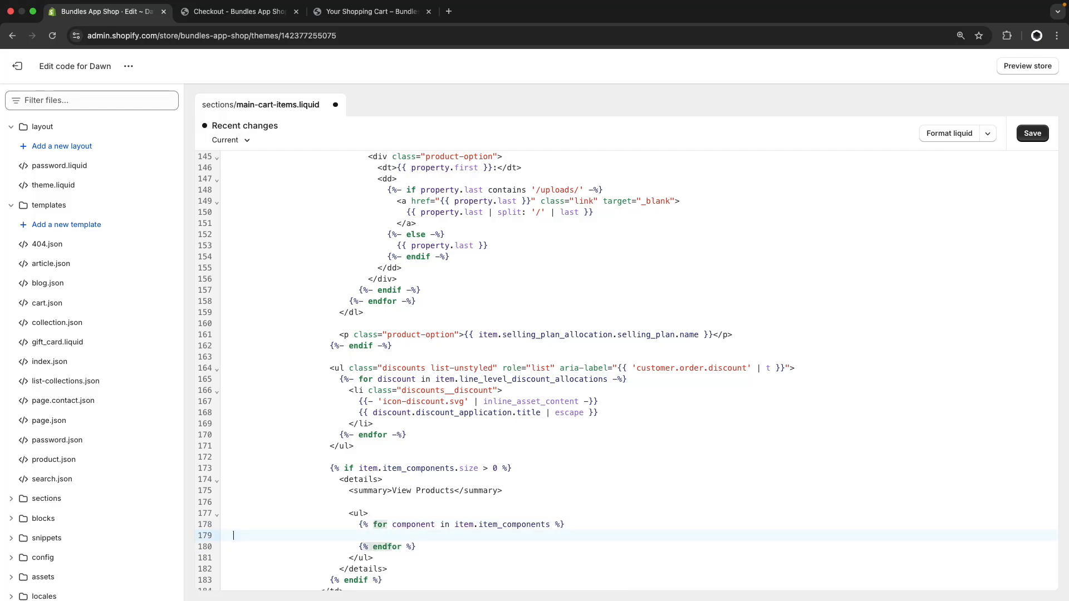
pyautogui.press('Tab')
pyautogui.press('Tab')
pyautogui.press('Tab')
pyautogui.press('Tab')
pyautogui.press('Tab')
pyautogui.press('Tab')
pyautogui.press('Tab')
pyautogui.press('Tab')
pyautogui.press('Tab')
pyautogui.press('Tab')
pyautogui.press('Tab')
pyautogui.press('Tab')
pyautogui.press('Tab')
pyautogui.press('Tab')
pyautogui.write('<li>')
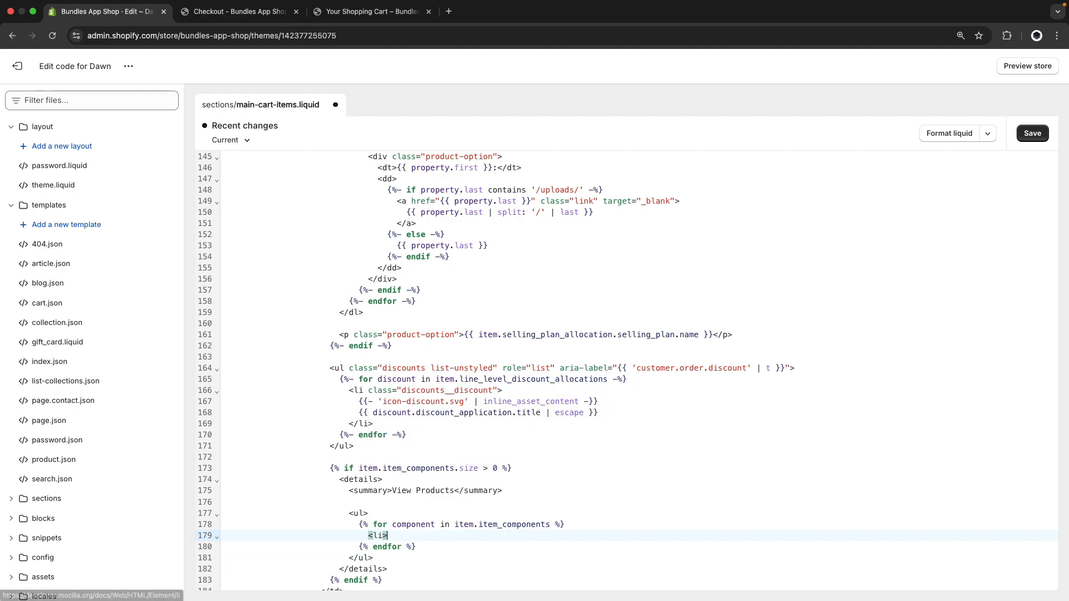
pyautogui.press('Return')
pyautogui.press('Return')
pyautogui.write('</li>')
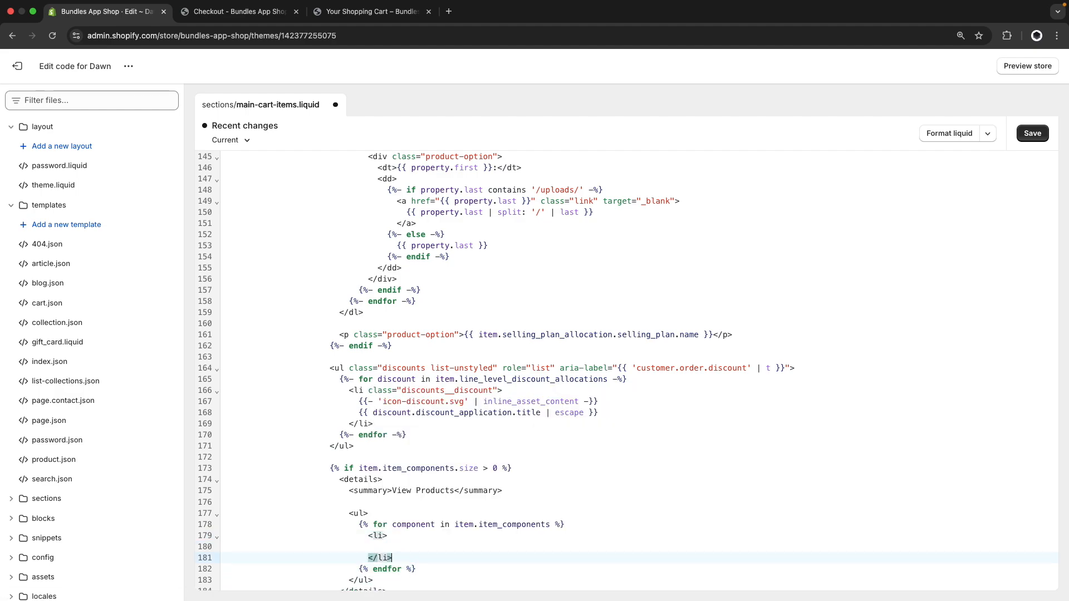
# Inside the <li>, add an empty <div> element with its closing tag
pyautogui.press('Up')
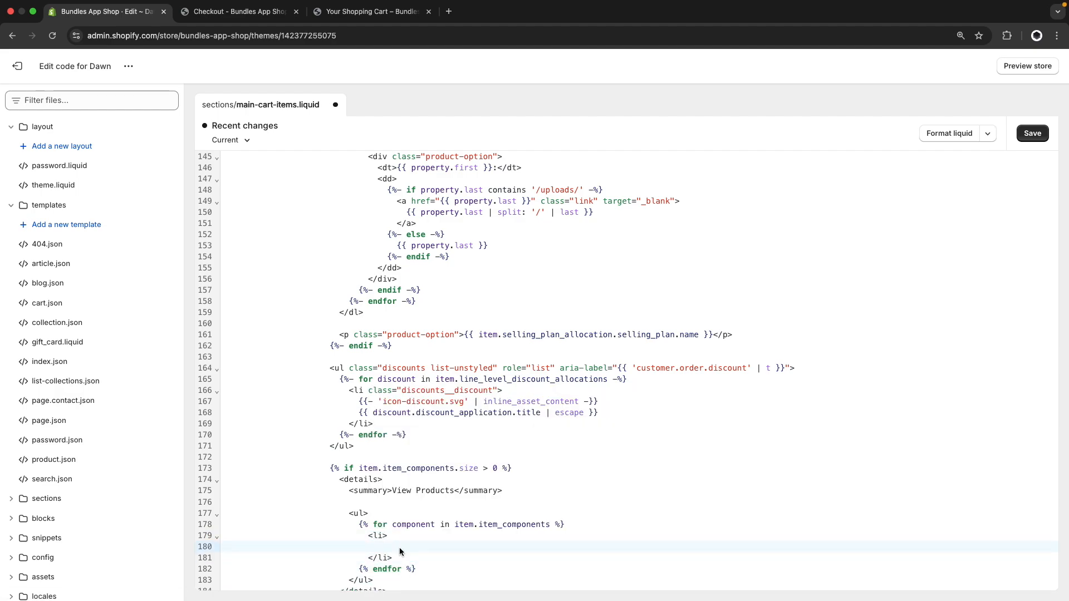
pyautogui.write('<div> s')
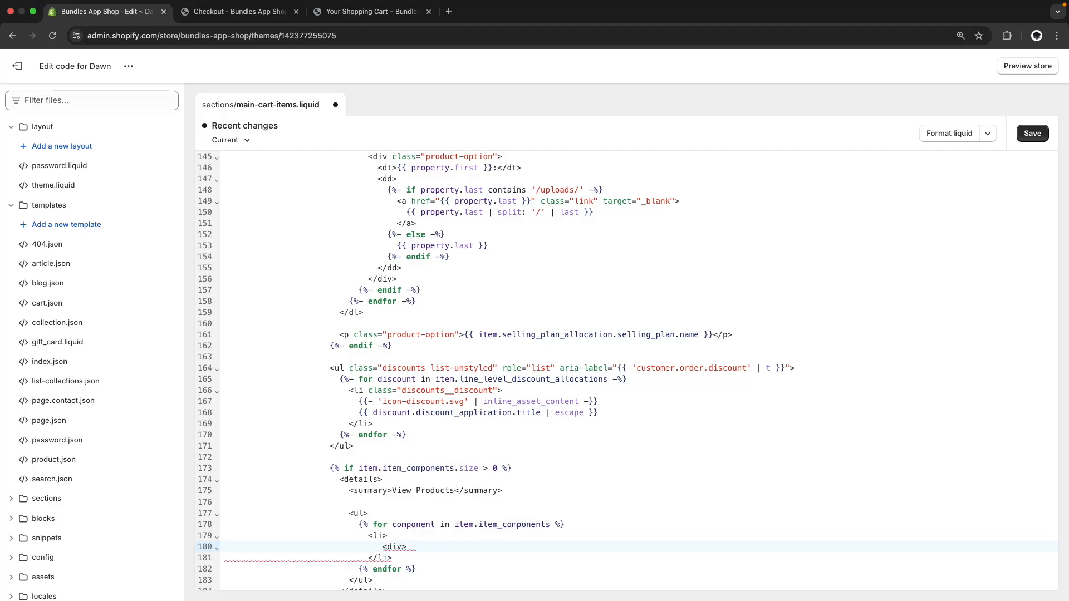
pyautogui.press('BackSpace')
pyautogui.press('BackSpace')
pyautogui.press('Return')
pyautogui.press('Return')
pyautogui.write('<')
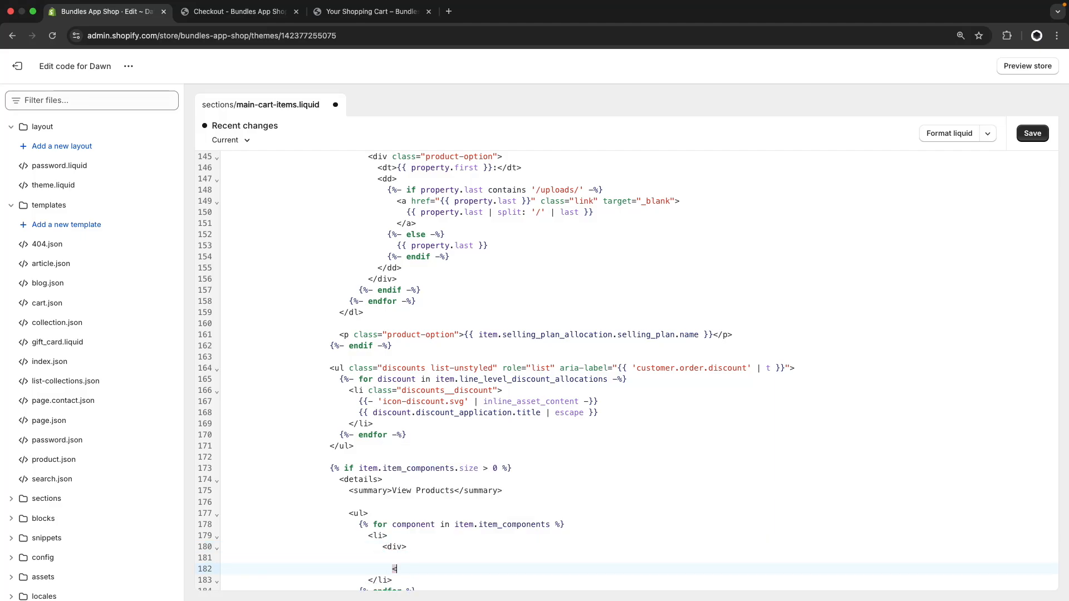
pyautogui.write('/div>')
pyautogui.press('Up')
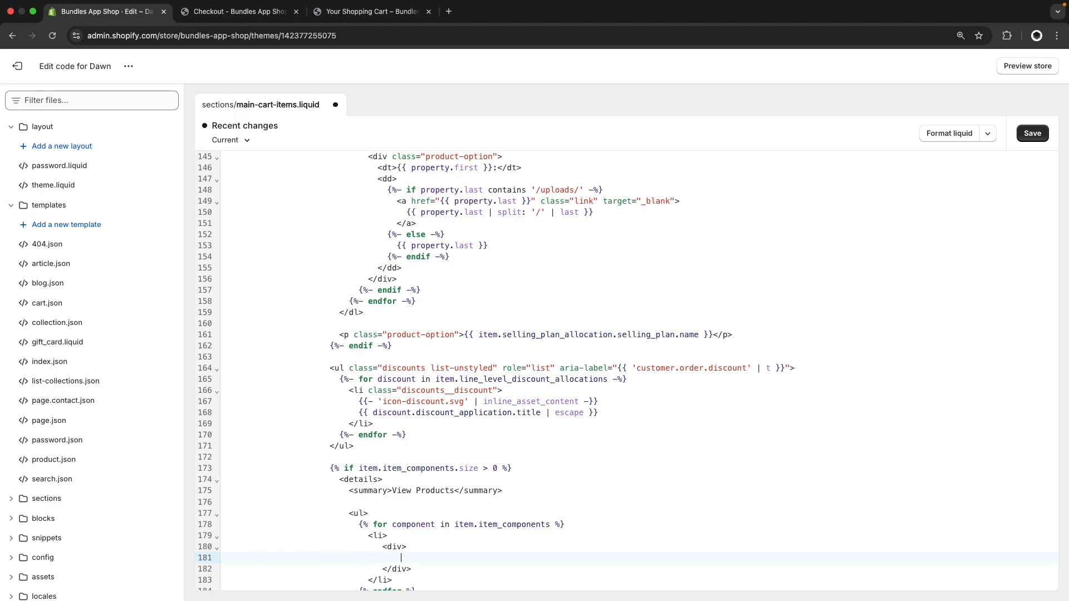
# Inside the div, output the component's image with {{ component.image | image_url: width: 60, height: 60 | image_tag }}
pyautogui.write('{{  component.image | image_url')
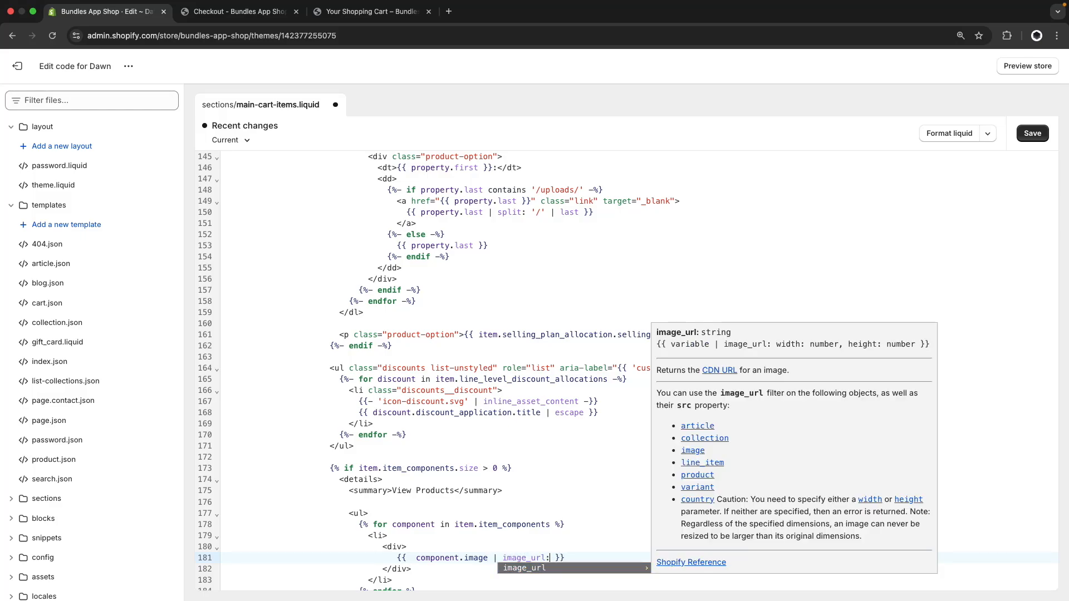
pyautogui.write(': wid')
pyautogui.write('th: ')
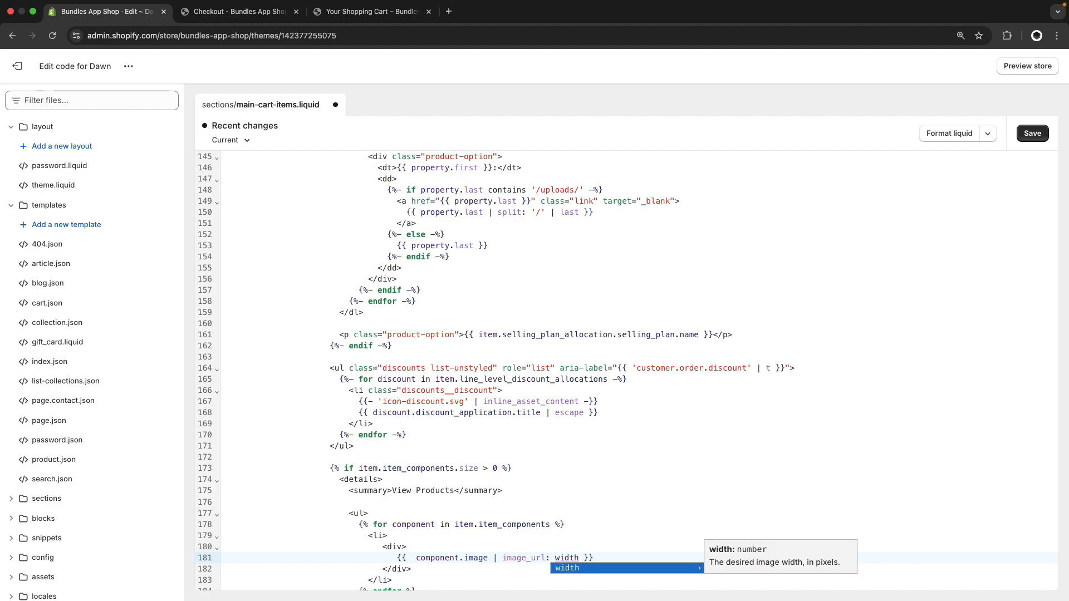
pyautogui.write('60, heigh')
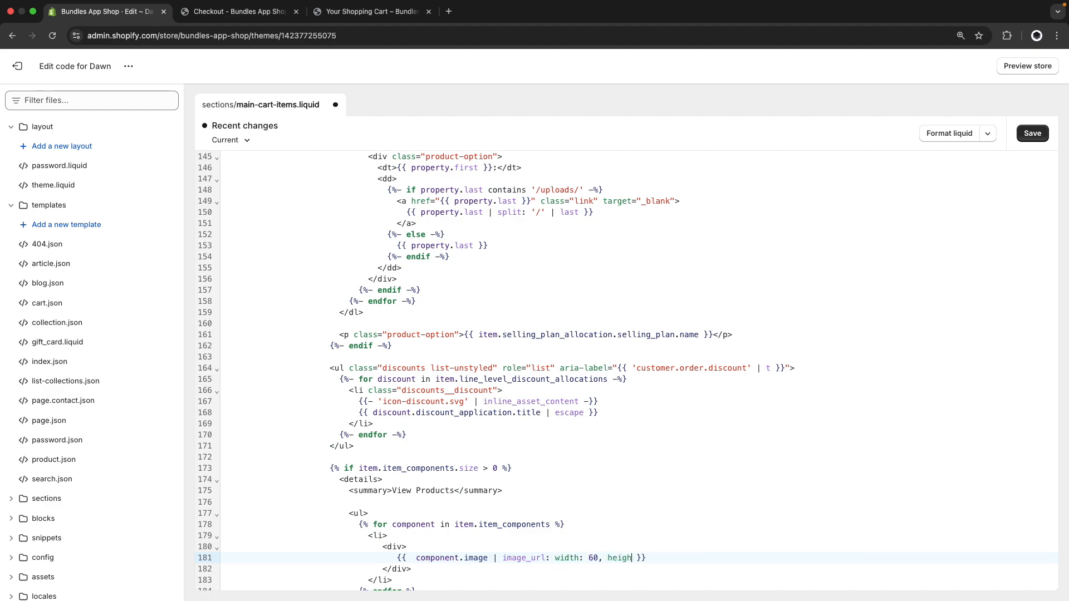
pyautogui.write('t: 60 | image_tag')
pyautogui.press('End')
pyautogui.press('Return')
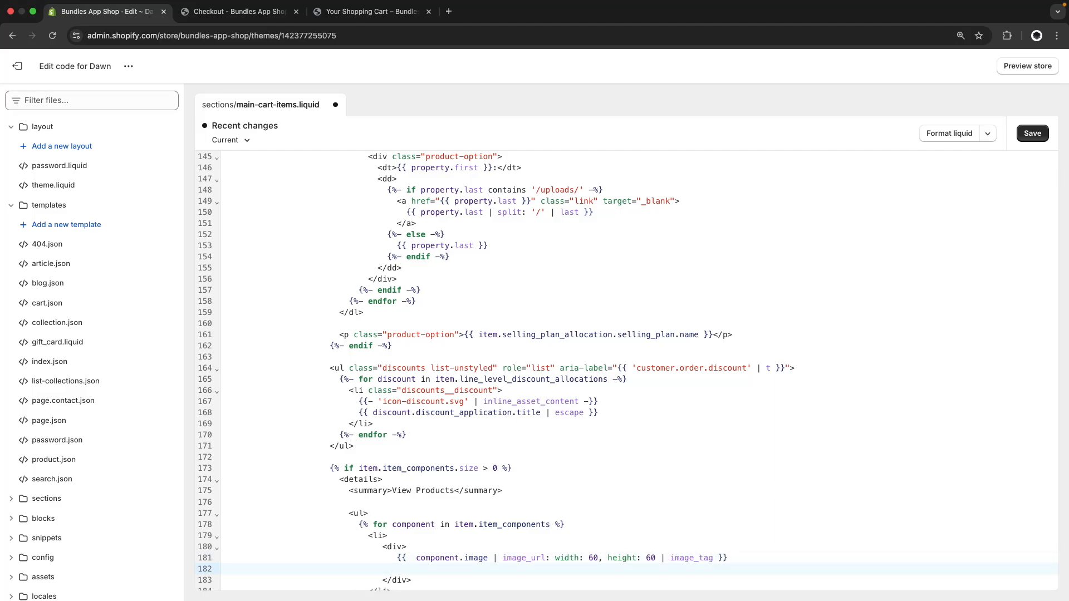
# Below the image, add <p>{{ component.quantity }} x {{ component.title }}</p>, checking the format against the checkout page's component list
pyautogui.write('<p>{{ component.qu')
pyautogui.press('Return')
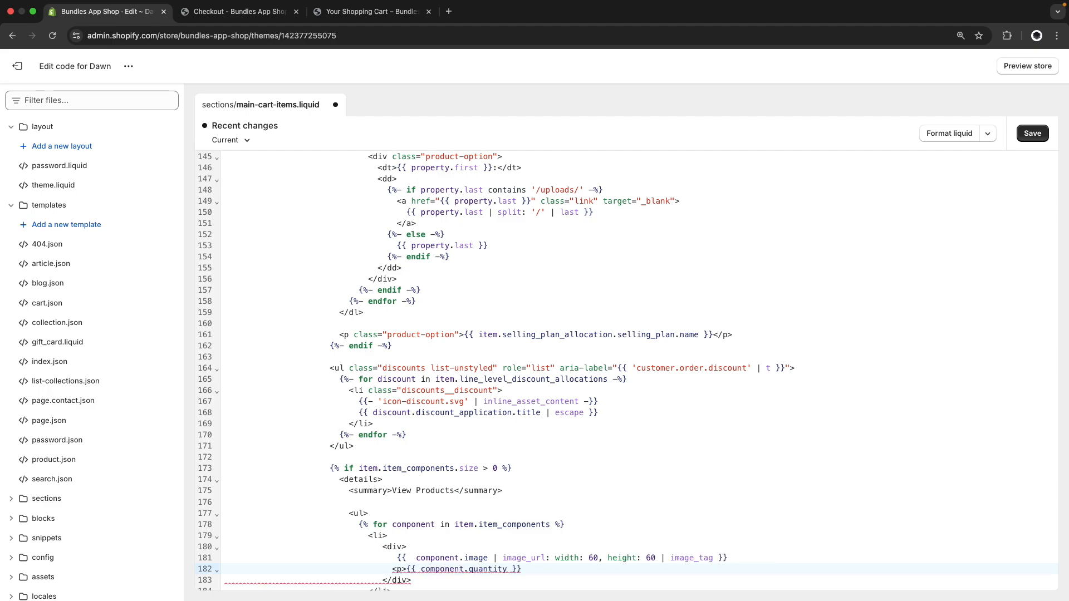
pyautogui.press('End')
pyautogui.write('x')
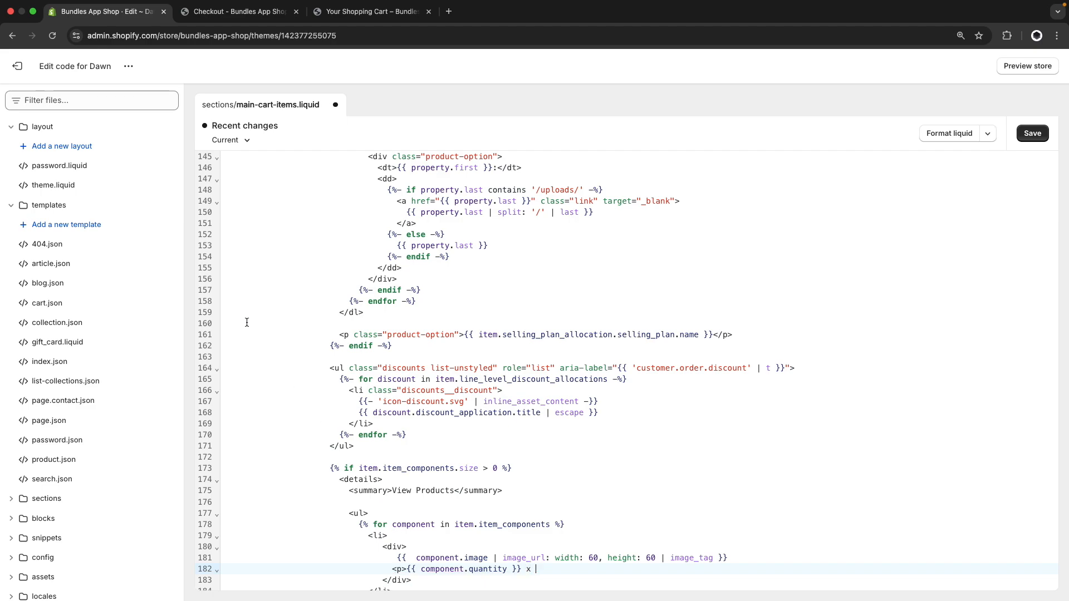
pyautogui.click(256, 11)
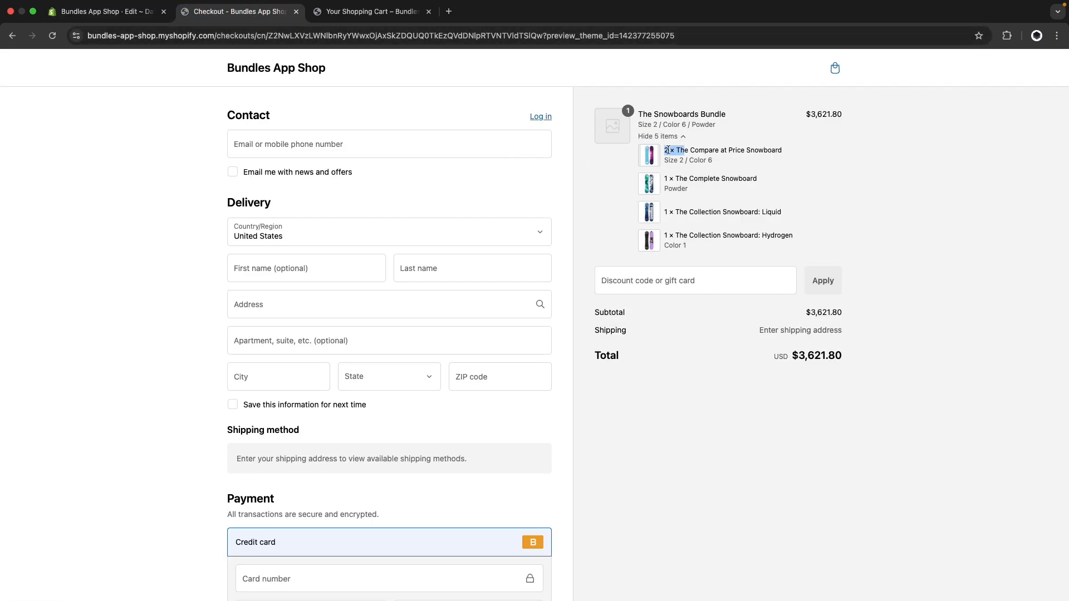
pyautogui.click(156, 15)
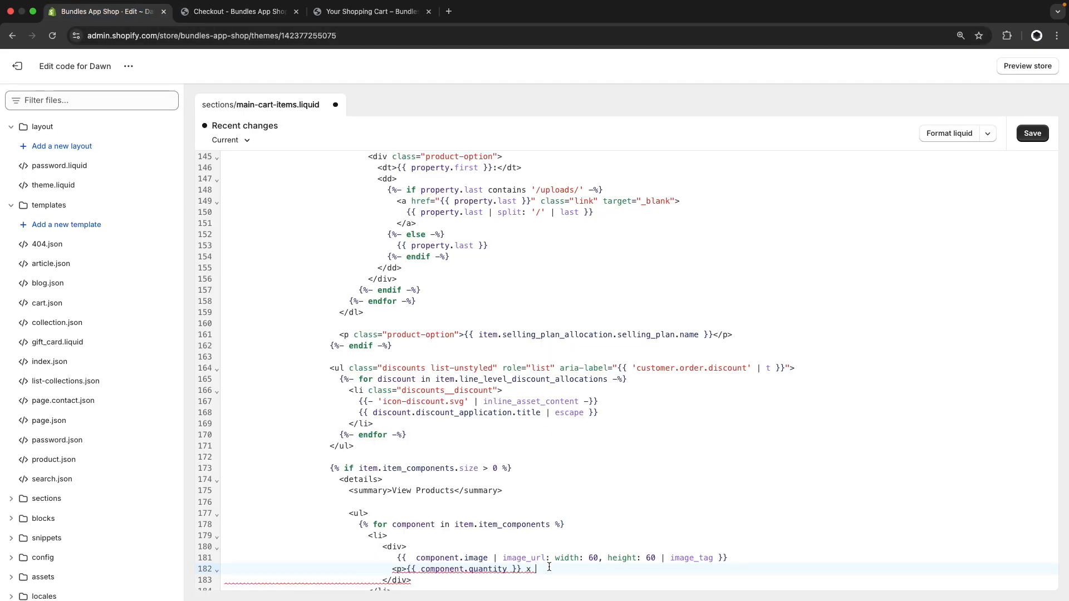
pyautogui.write('{{ comp')
pyautogui.write('nent.title')
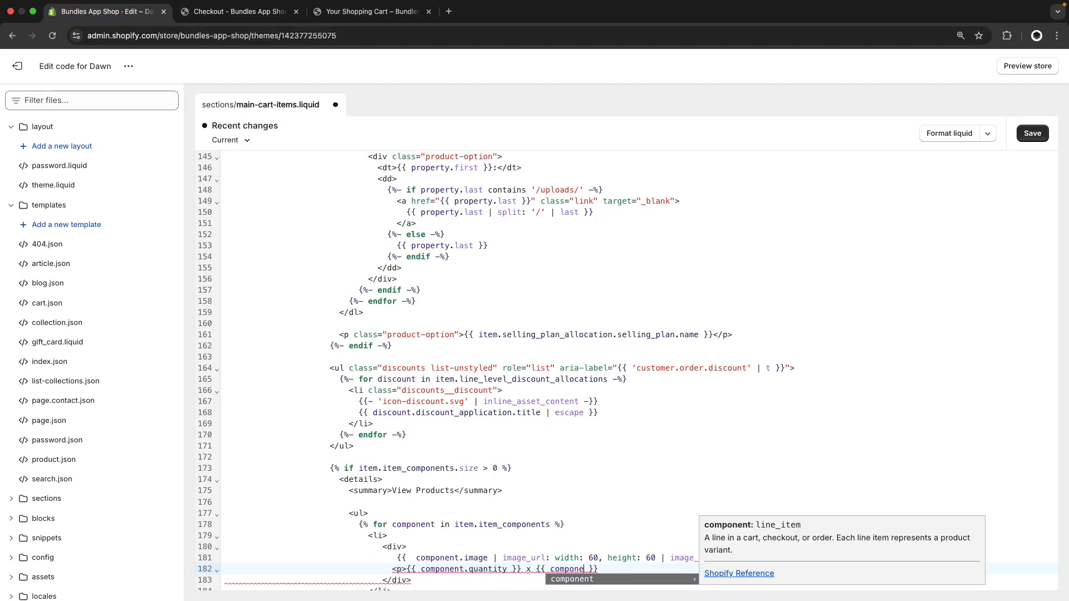
pyautogui.press('super+Right')
pyautogui.write('</p>')
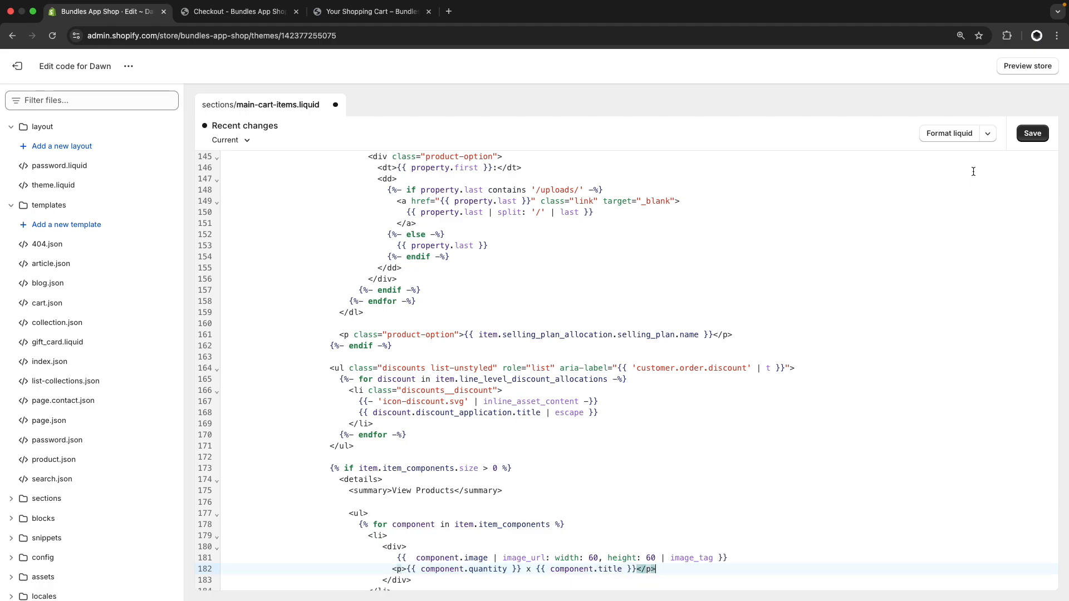
# Save main-cart-items.liquid and reload the store's cart page
pyautogui.click(1032, 133)
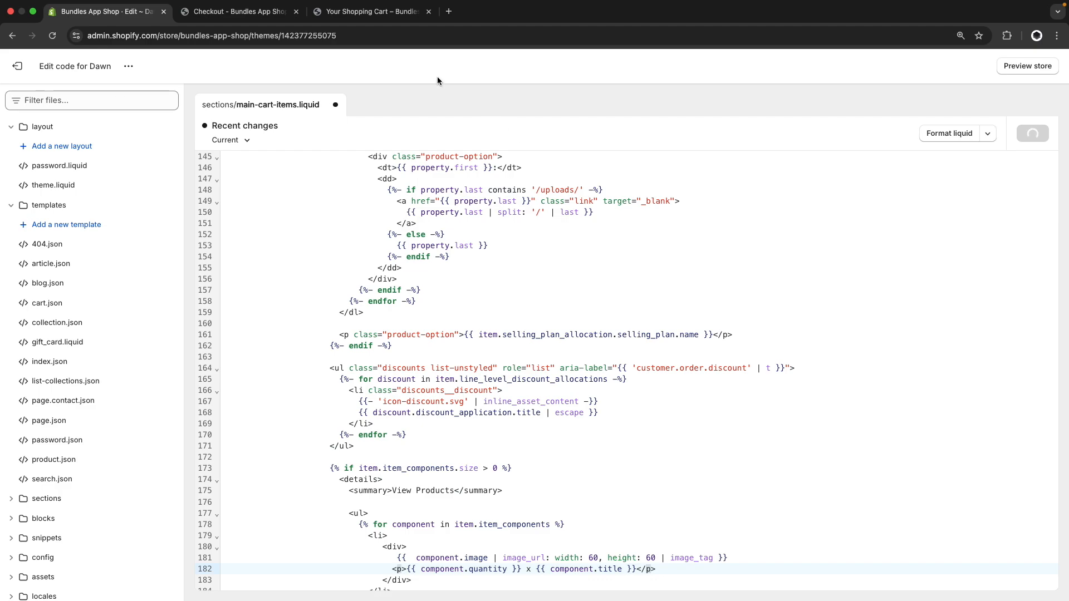
pyautogui.click(362, 18)
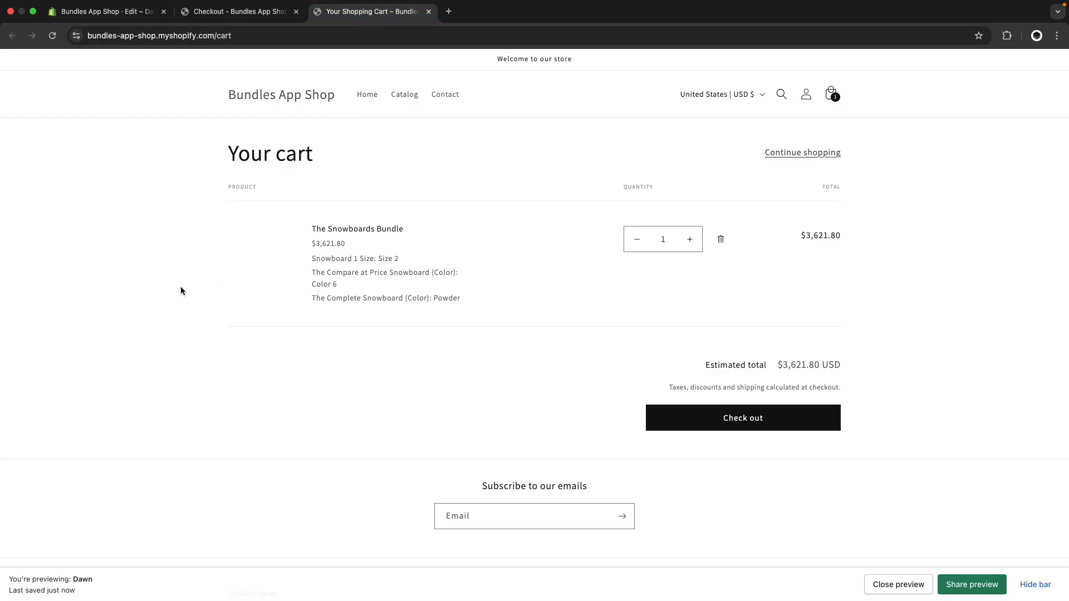
pyautogui.press('super+r')
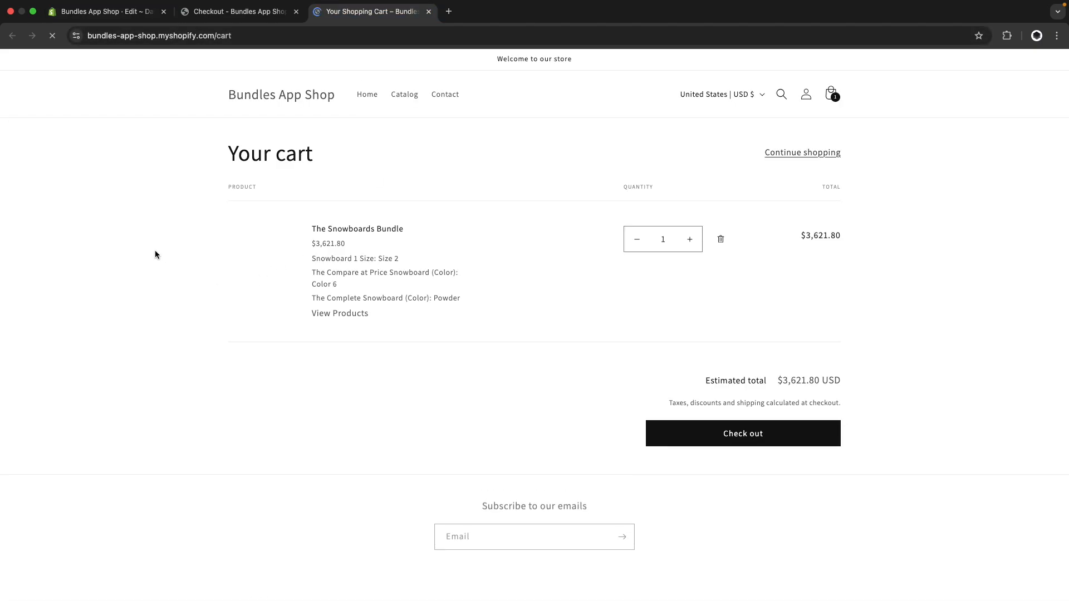
# Expand View Products on The Snowboards Bundle's cart line and examine the listed components
pyautogui.click(338, 316)
pyautogui.scroll(-4, 348, 358)
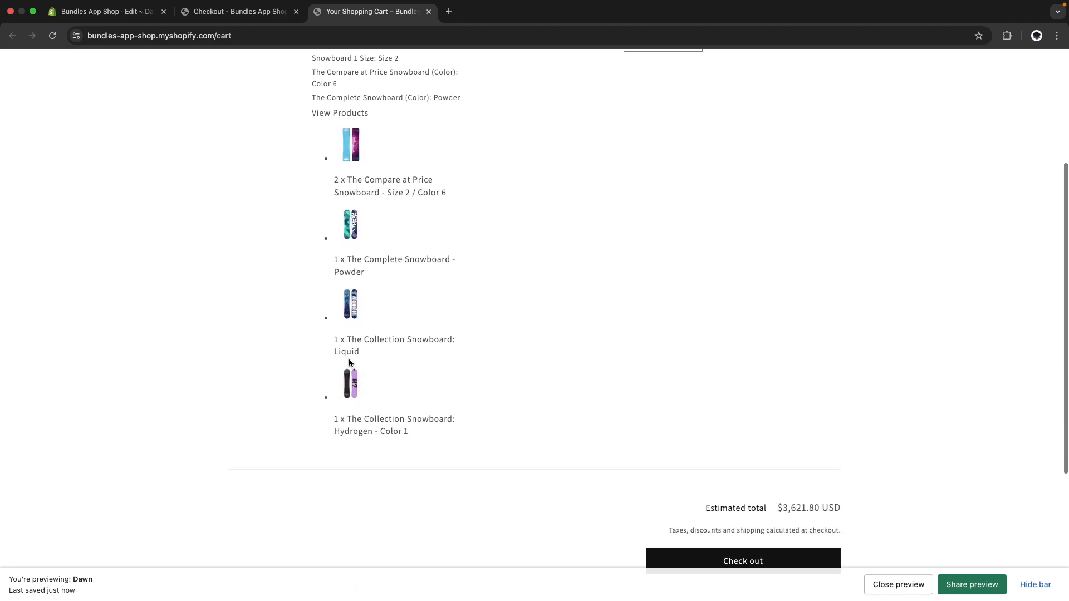
pyautogui.scroll(3, 386, 340)
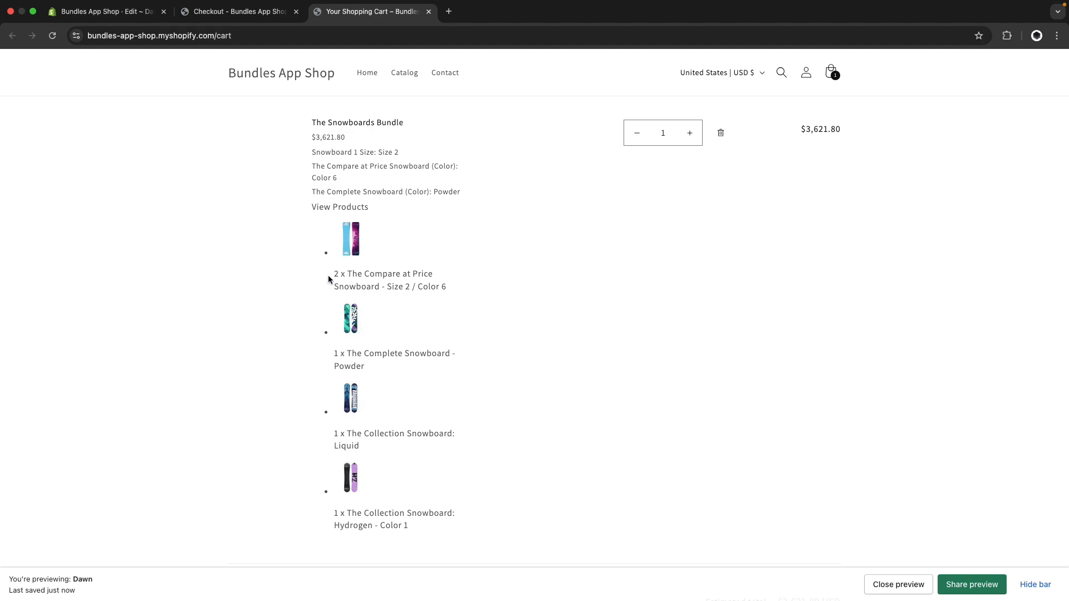
# In main-cart-items.liquid, add style="list-style: none; padding-left: 0;" to the ul that wraps the bundle components
pyautogui.click(100, 14)
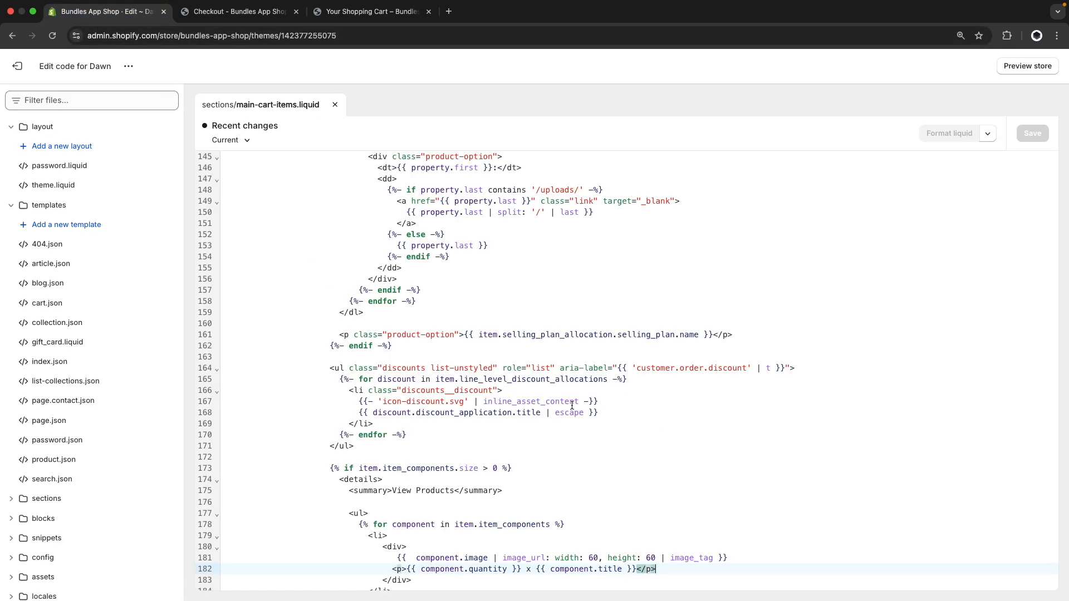
pyautogui.scroll(-2, 562, 462)
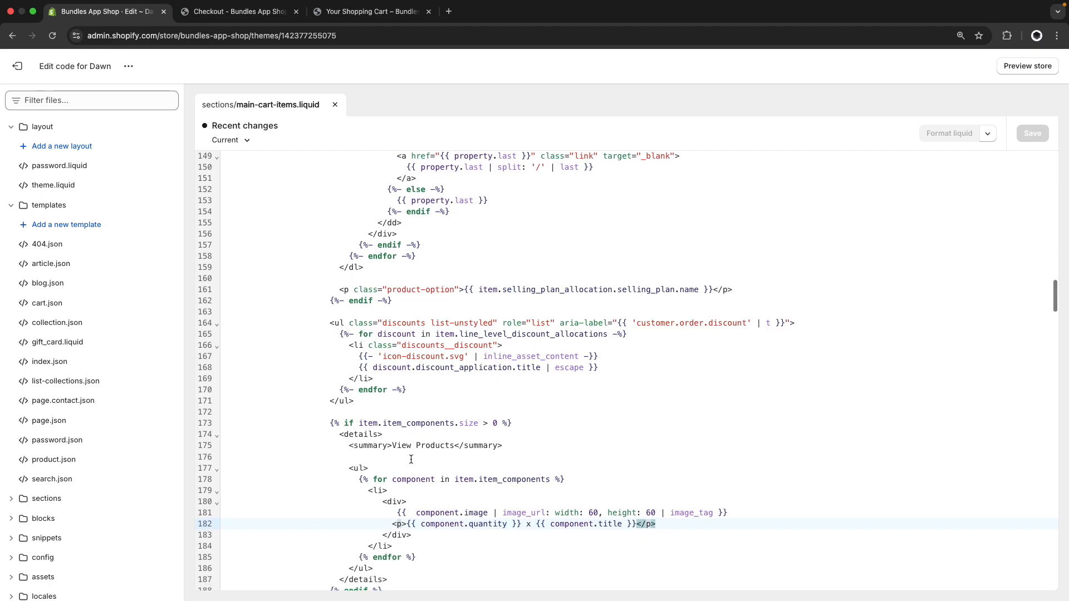
pyautogui.click(377, 469)
pyautogui.press('Left')
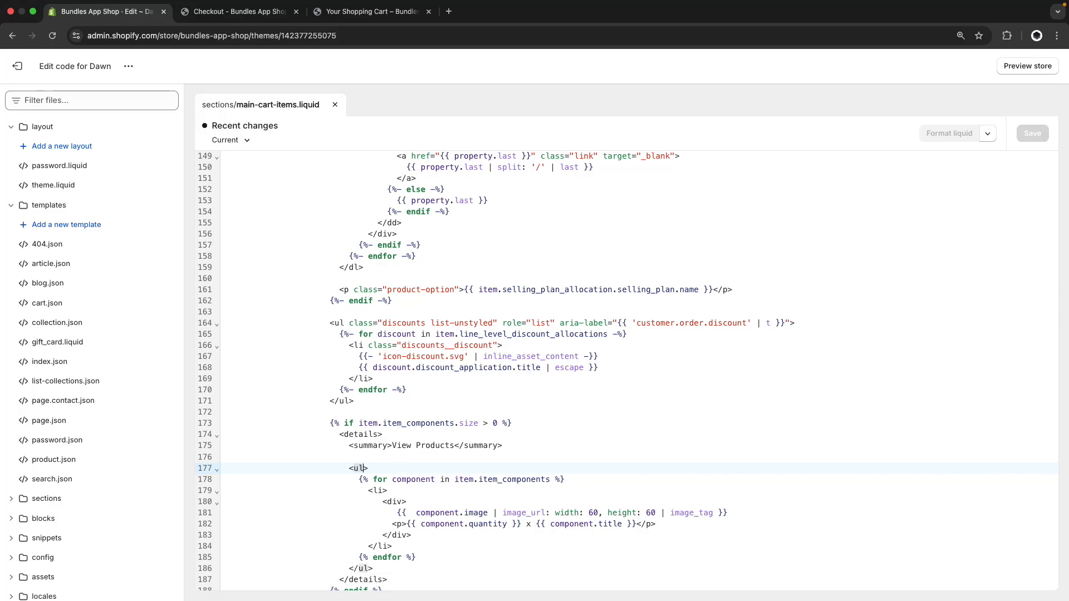
pyautogui.write('style=')
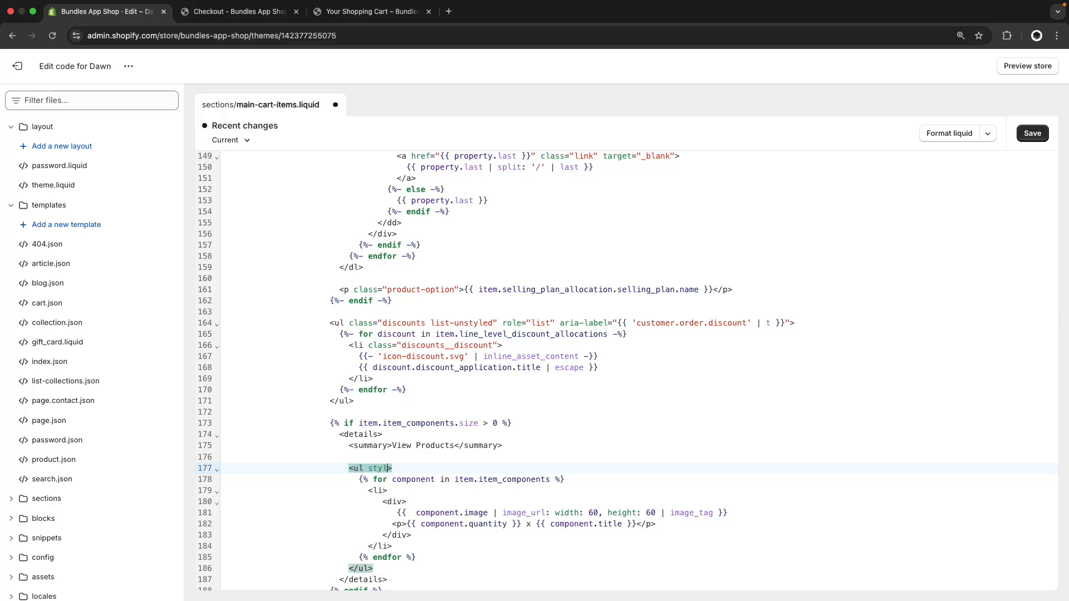
pyautogui.write('"')
pyautogui.write('list-style: no')
pyautogui.write('ne; padding-lef')
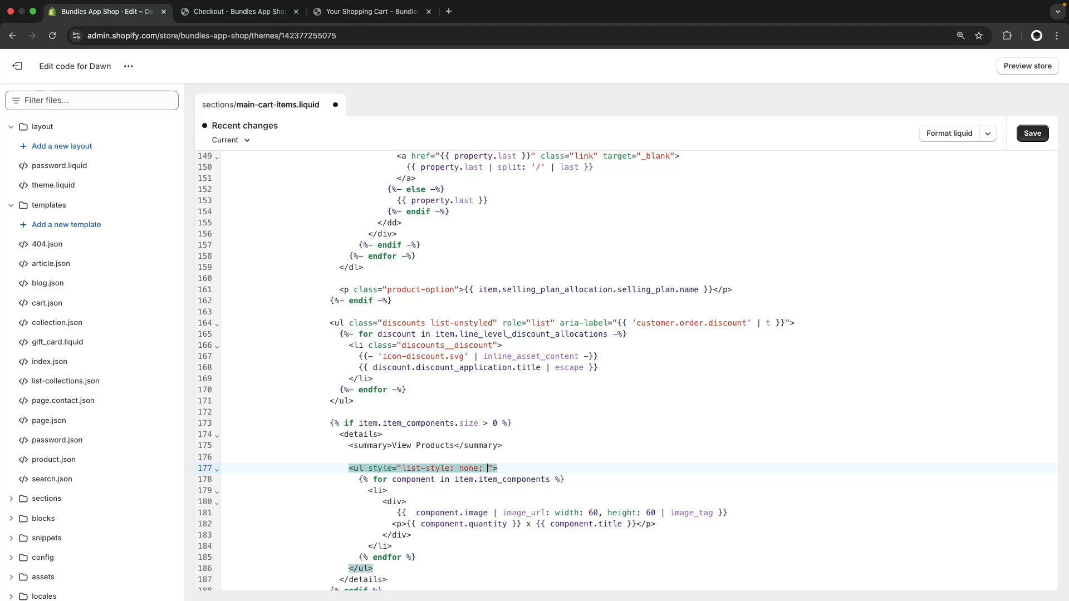
pyautogui.write('t: 0;')
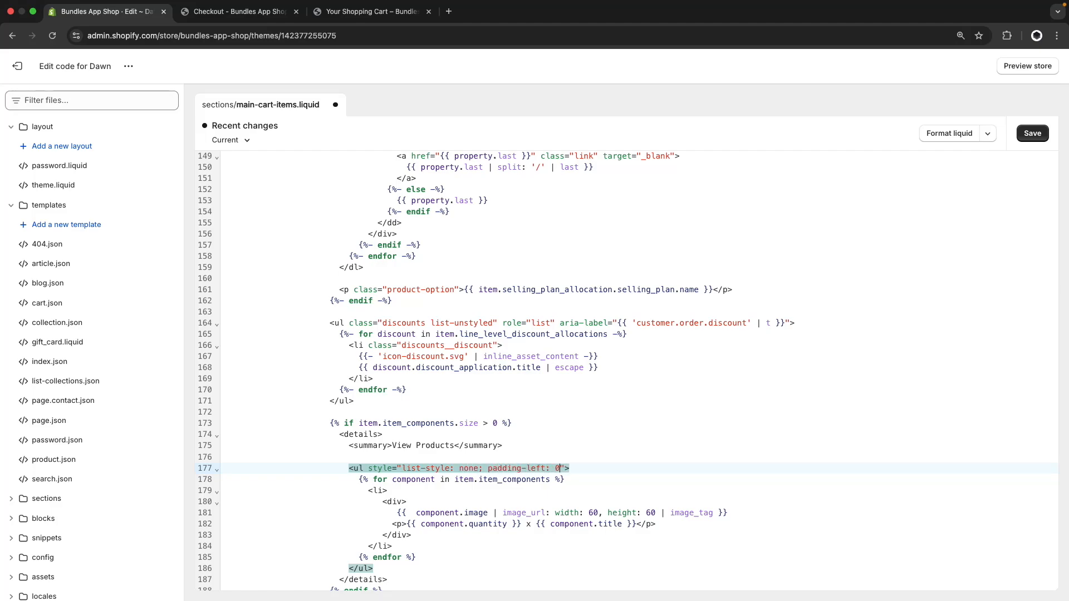
# Add style="display: flex; gap: 8px;" to the div inside each component's list item and save the file
pyautogui.click(402, 501)
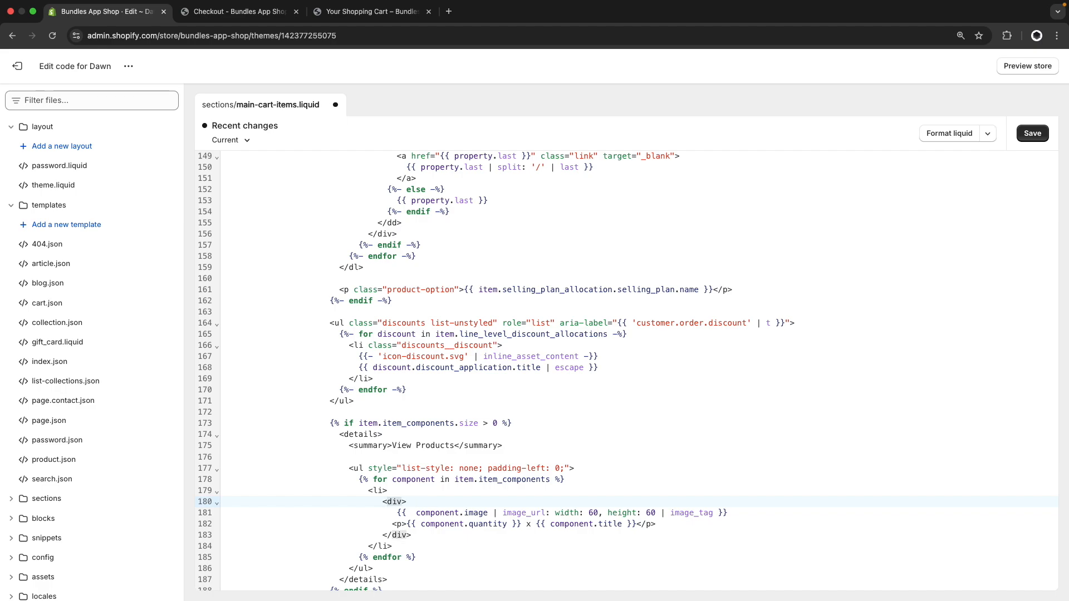
pyautogui.write('style="disp')
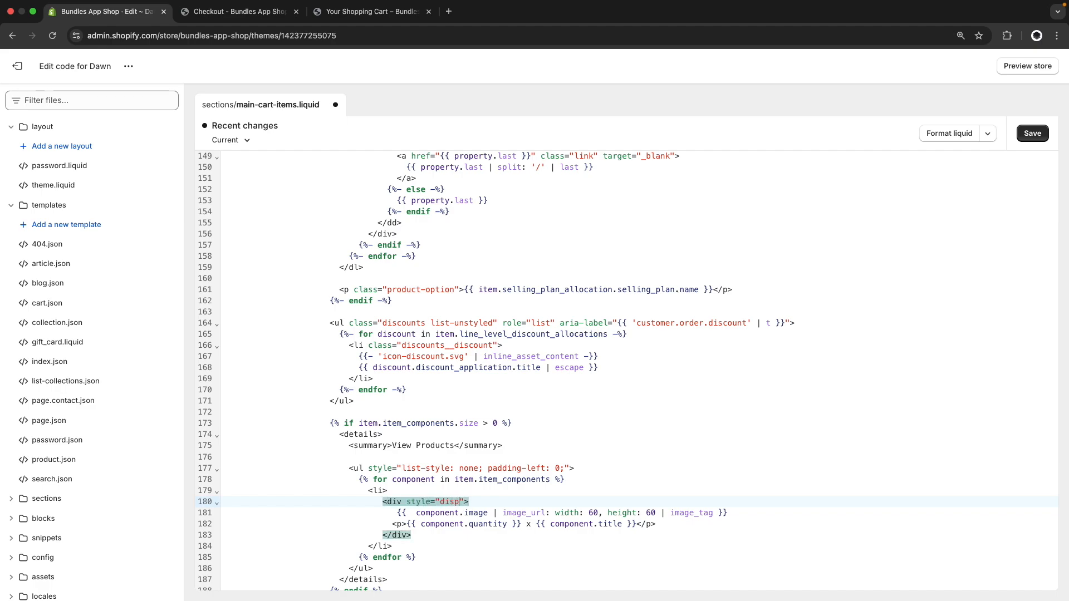
pyautogui.write('lay: flex; gap: 8px;')
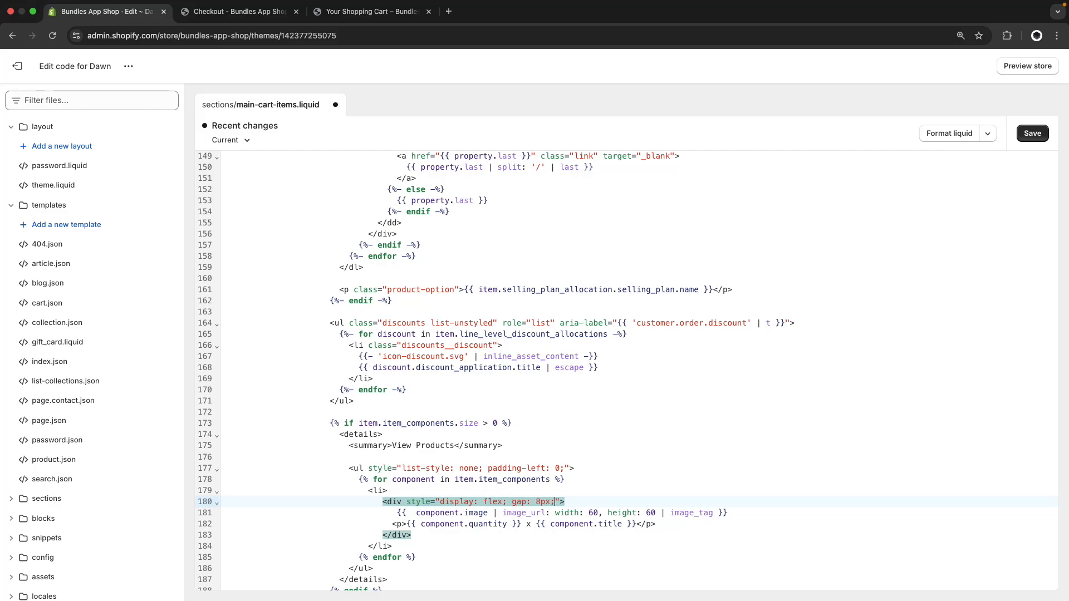
pyautogui.click(1032, 133)
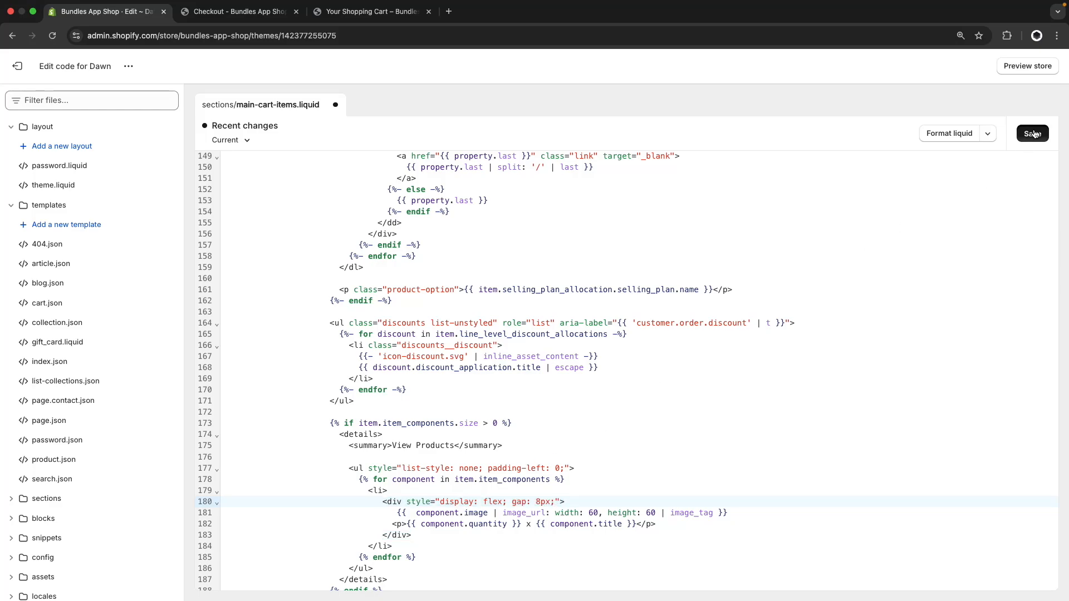
# Reload the cart page, expand View Products for The Snowboards Bundle, and compare its component list with the checkout page's
pyautogui.click(328, 11)
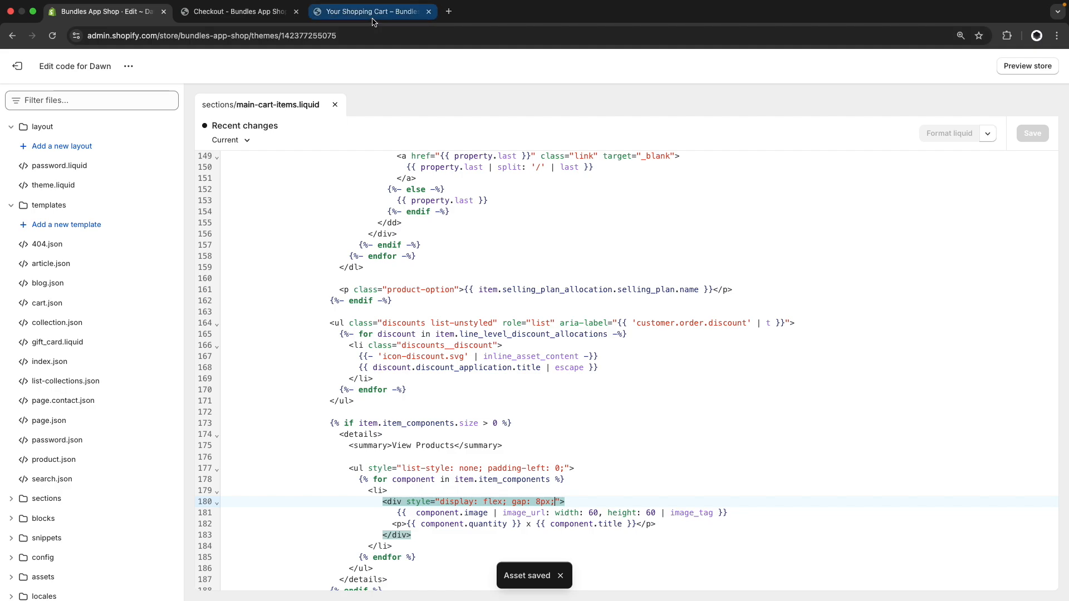
pyautogui.press('super+r')
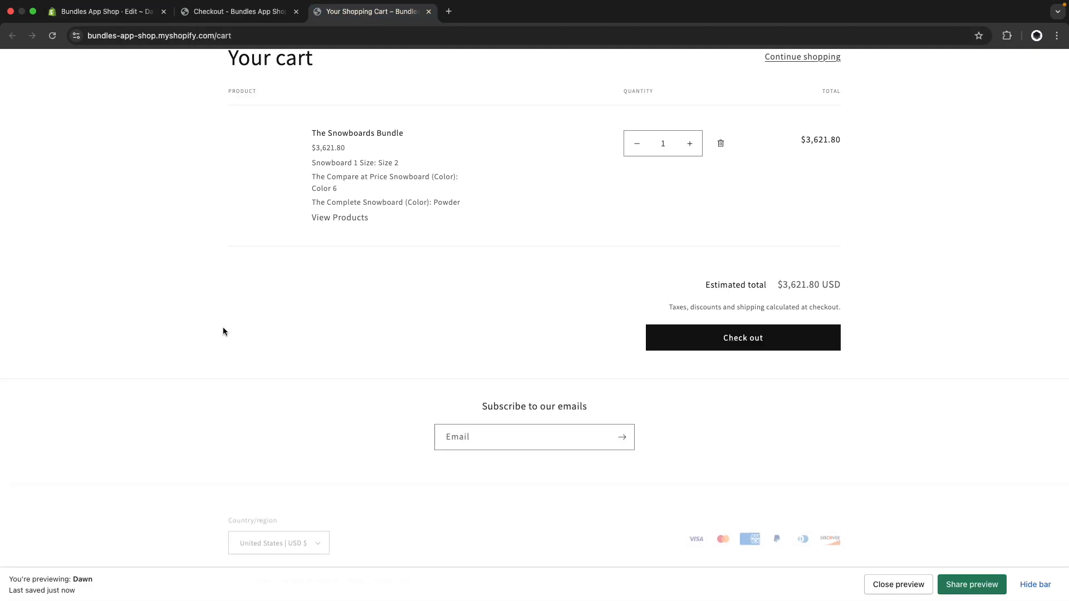
pyautogui.scroll(3, 379, 328)
pyautogui.click(359, 316)
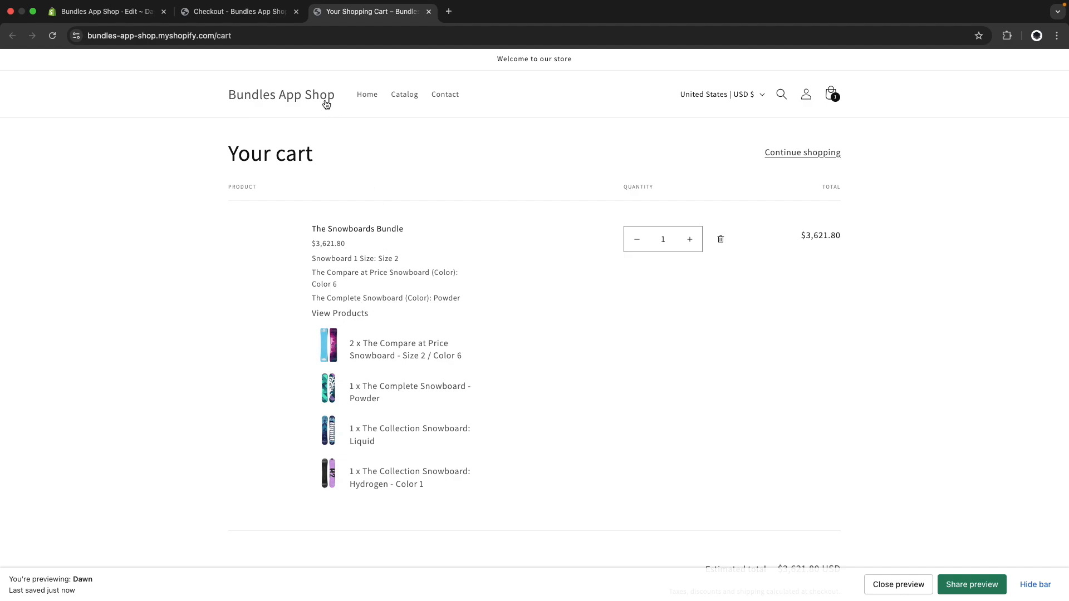
pyautogui.click(239, 12)
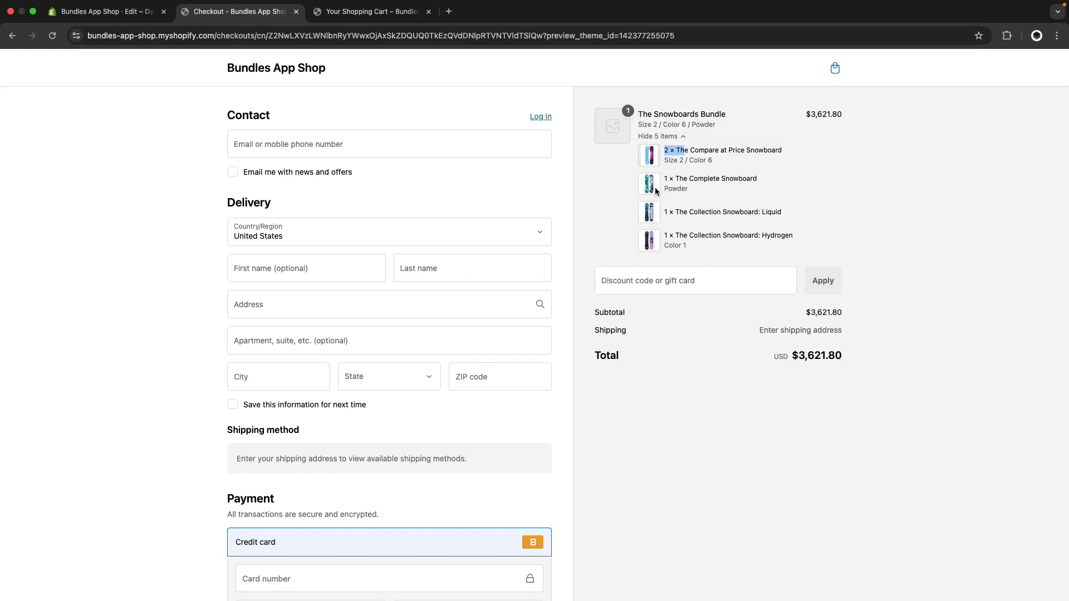
pyautogui.click(362, 12)
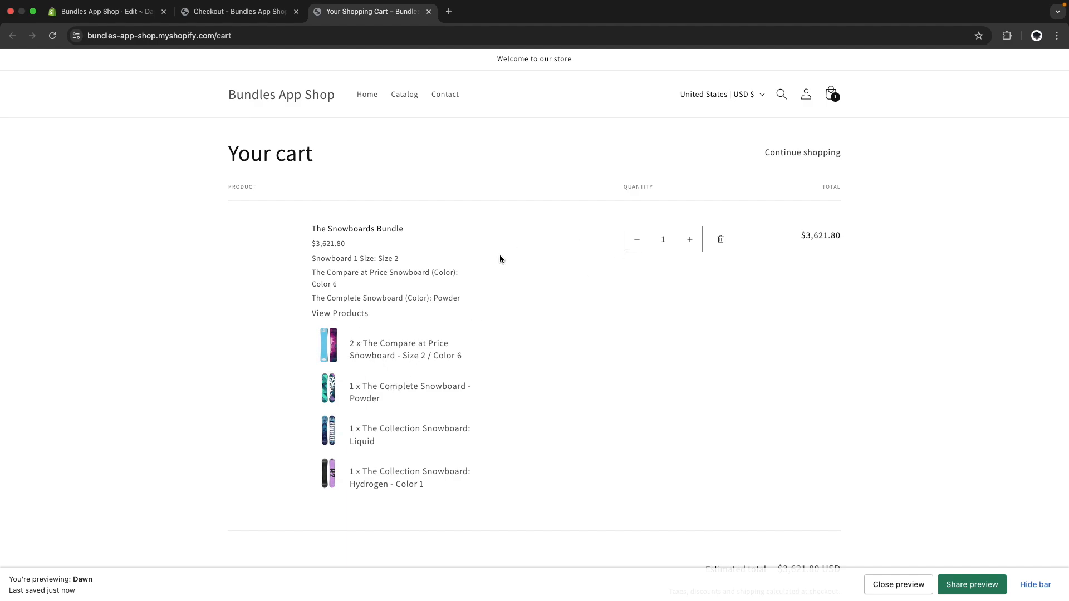
# Add The 3p Fulfilled Snowboard & Ski Wax Bundle from the home page to the cart and expand its View Products list there
pyautogui.click(292, 100)
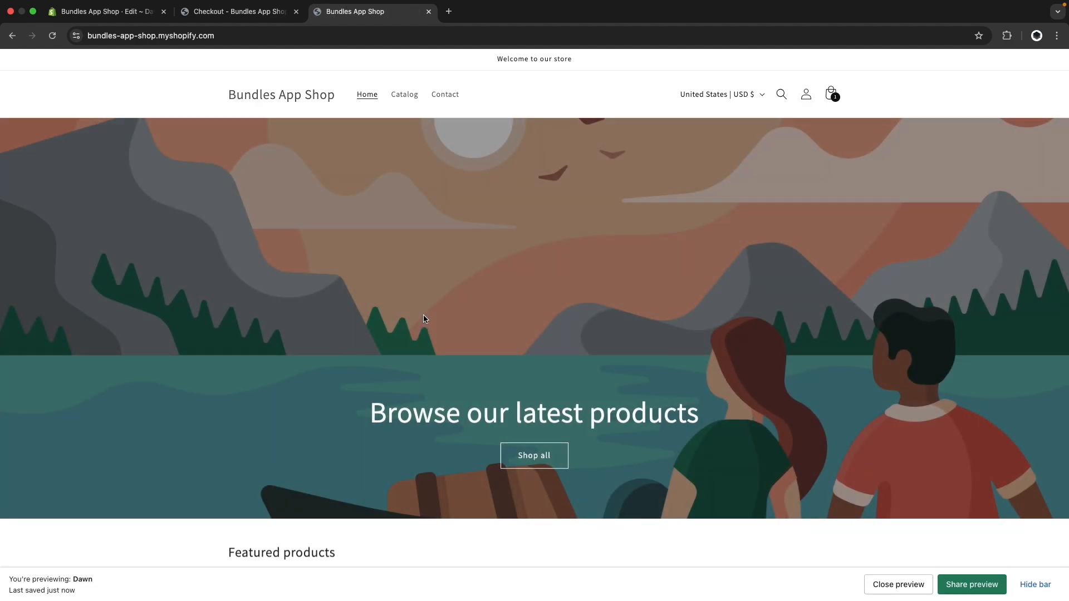
pyautogui.scroll(-5, 424, 318)
pyautogui.scroll(-2, 423, 319)
pyautogui.click(788, 353)
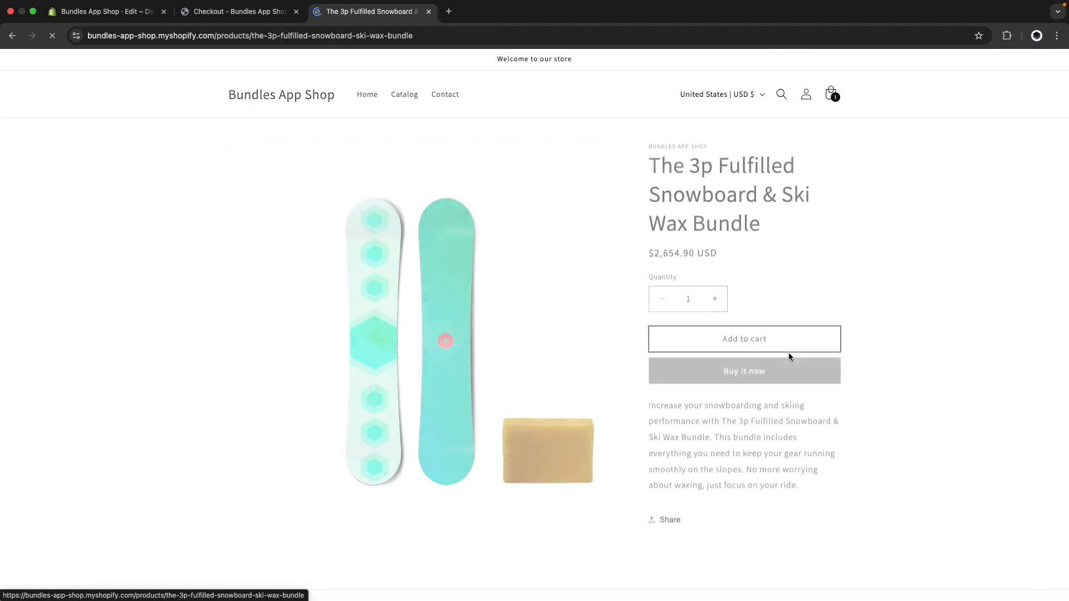
pyautogui.click(769, 341)
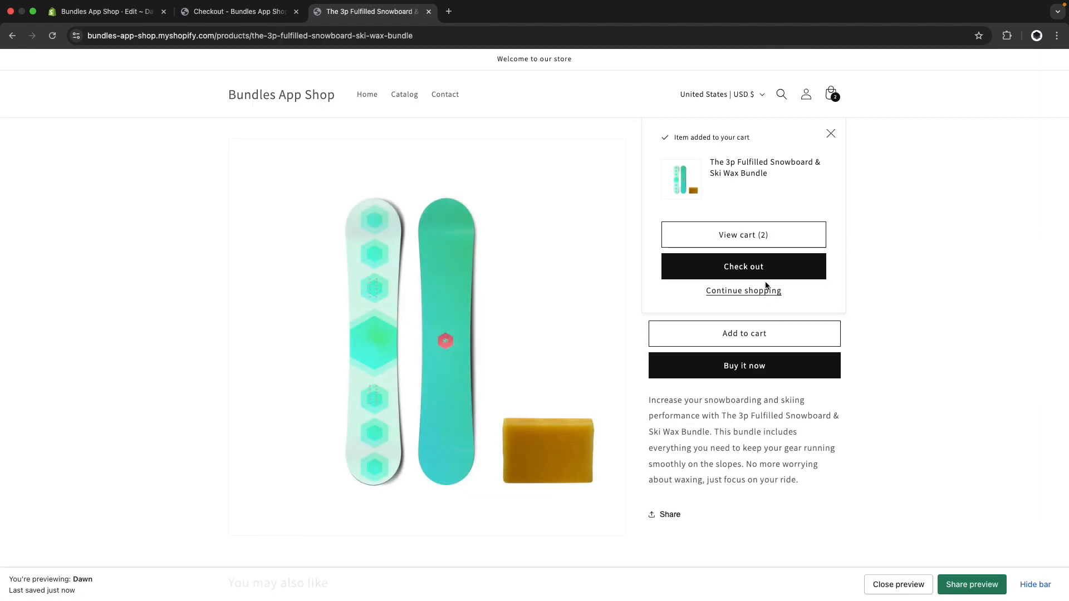
pyautogui.click(761, 236)
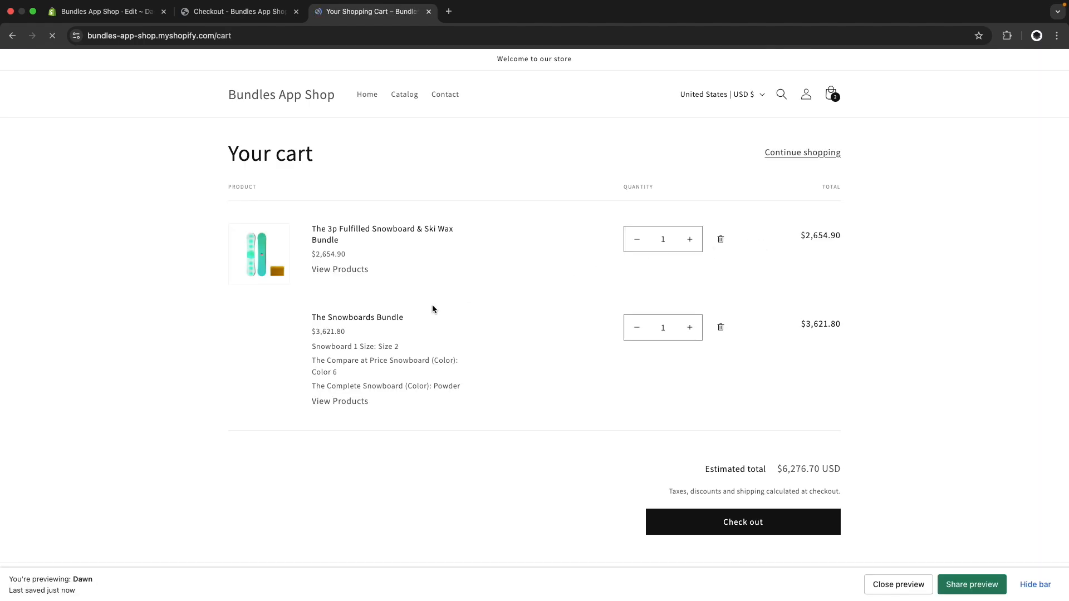
pyautogui.click(354, 270)
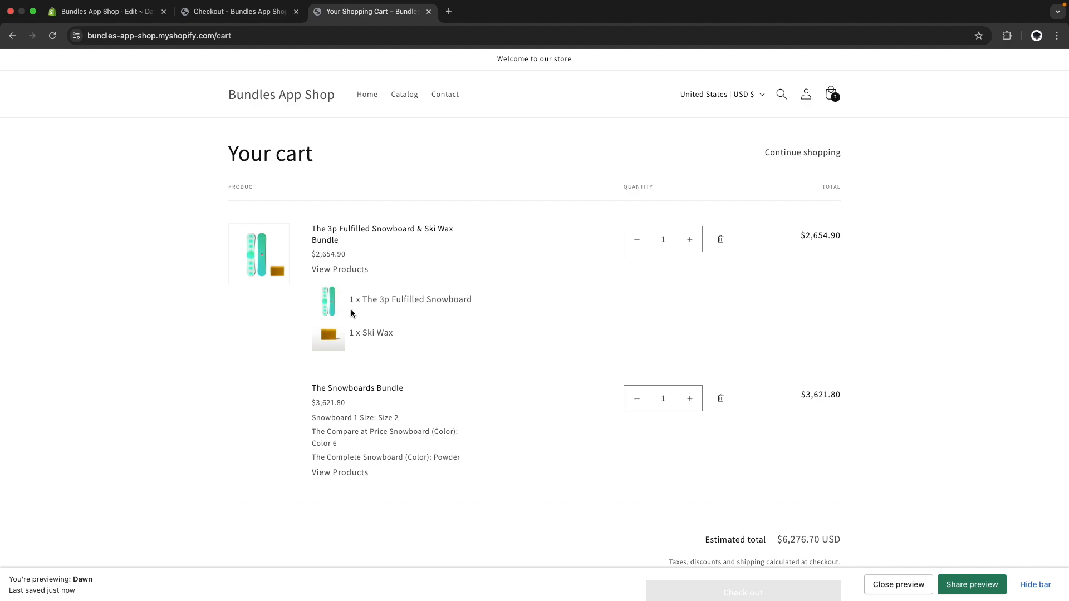